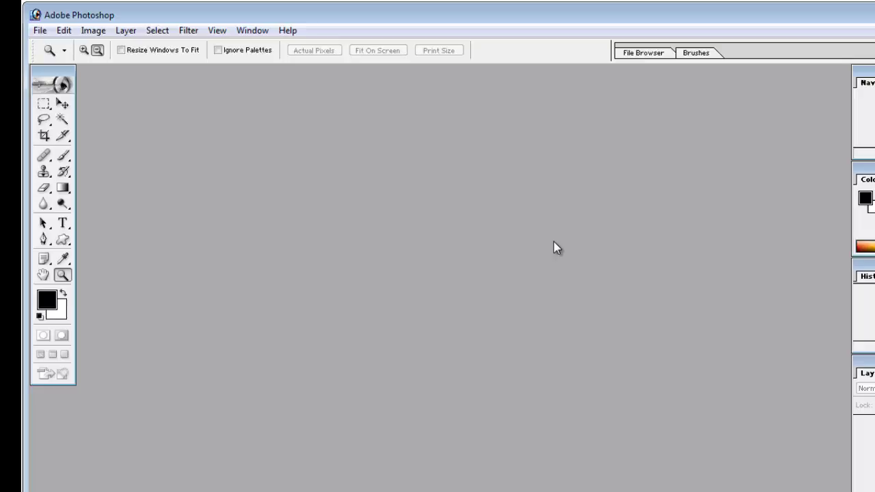
# Step: Create a new document named "example" at 1280 x 720 pixels, 72 pixels/inch, RGB Color, with white contents
pyautogui.press('n')
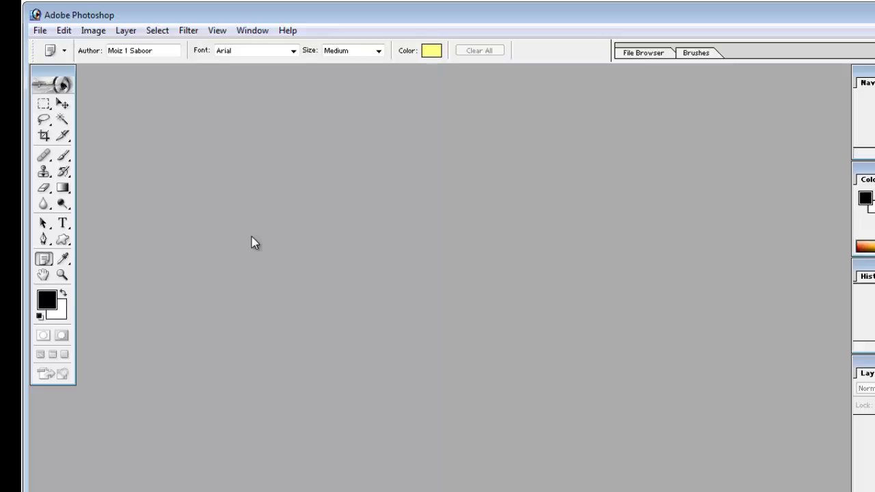
pyautogui.hotkey('ctrl', 'n')
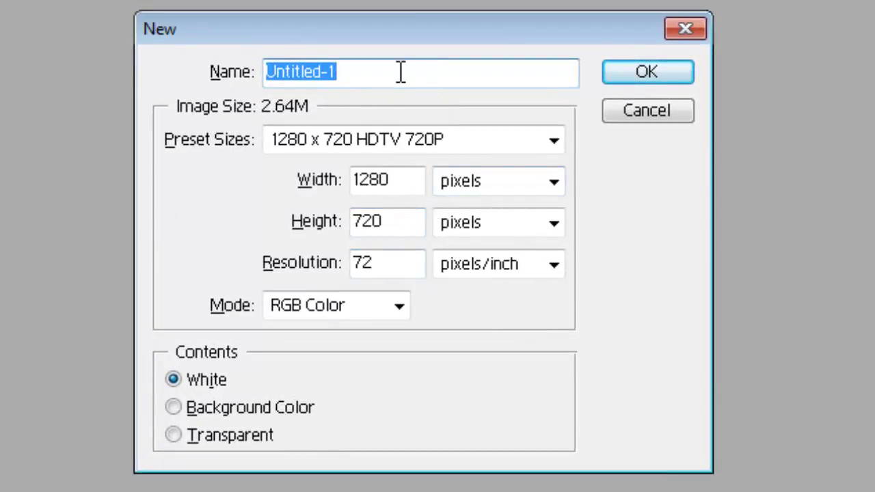
pyautogui.write('e')
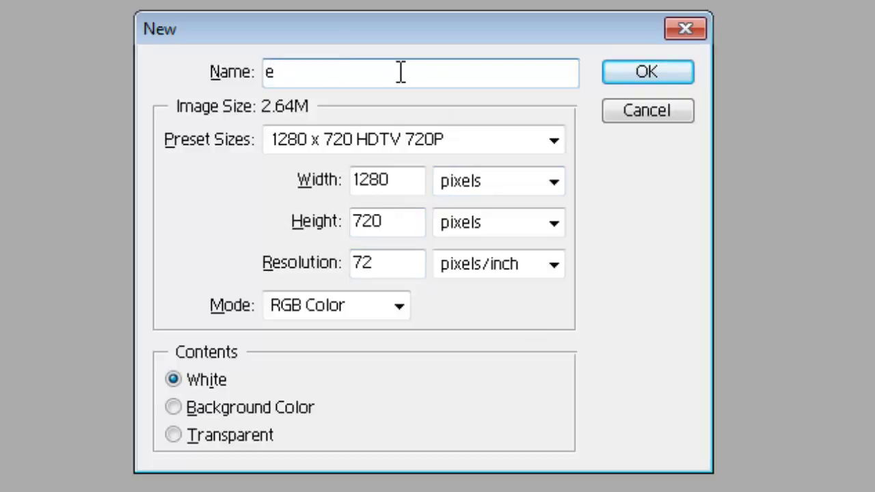
pyautogui.write('xample')
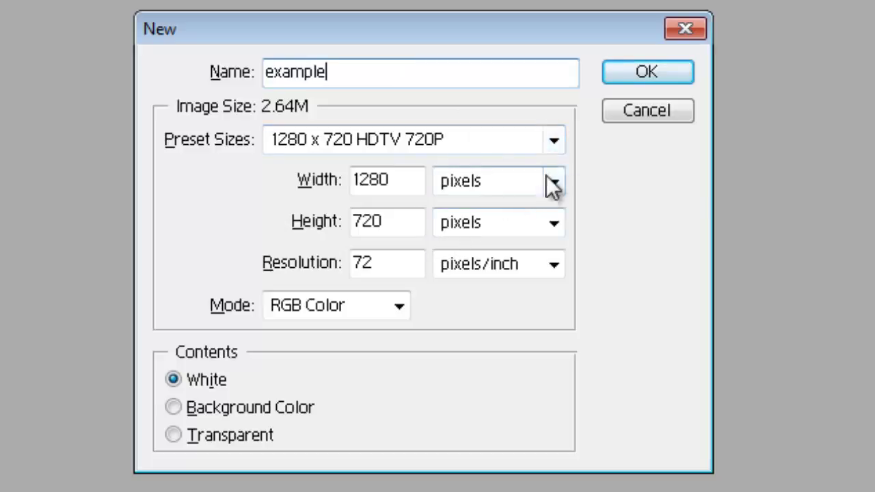
pyautogui.click(649, 71)
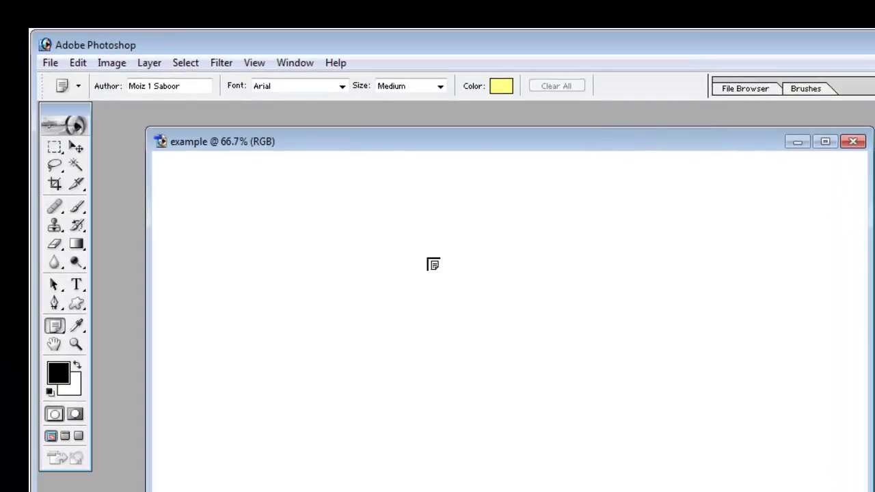
# Step: Place three empty notes on the canvas and delete all annotations
pyautogui.click(428, 261)
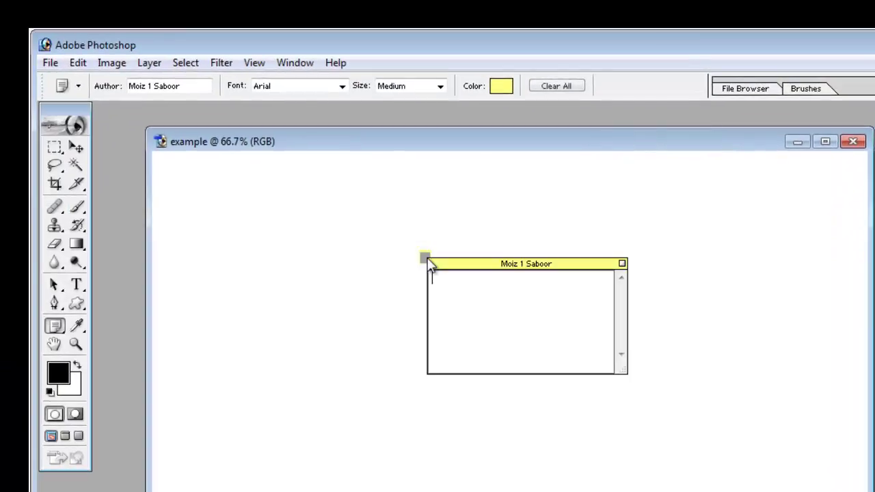
pyautogui.click(507, 206)
pyautogui.click(417, 224)
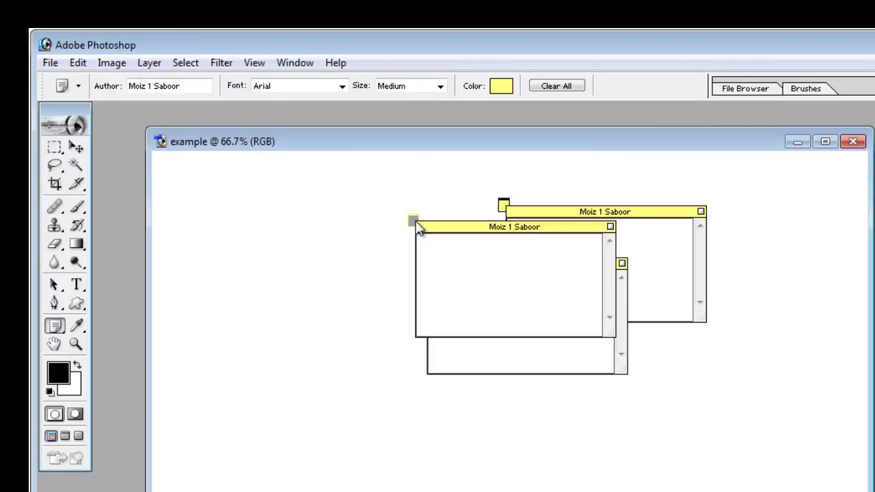
pyautogui.click(556, 85)
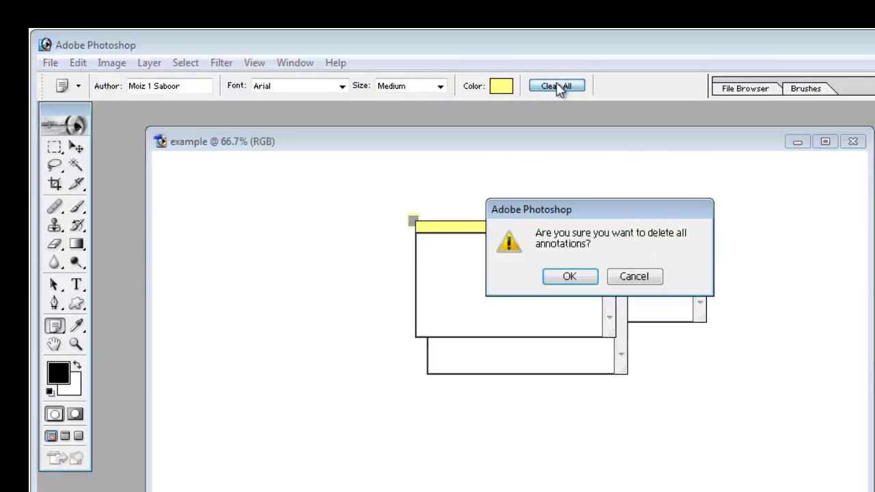
pyautogui.click(569, 276)
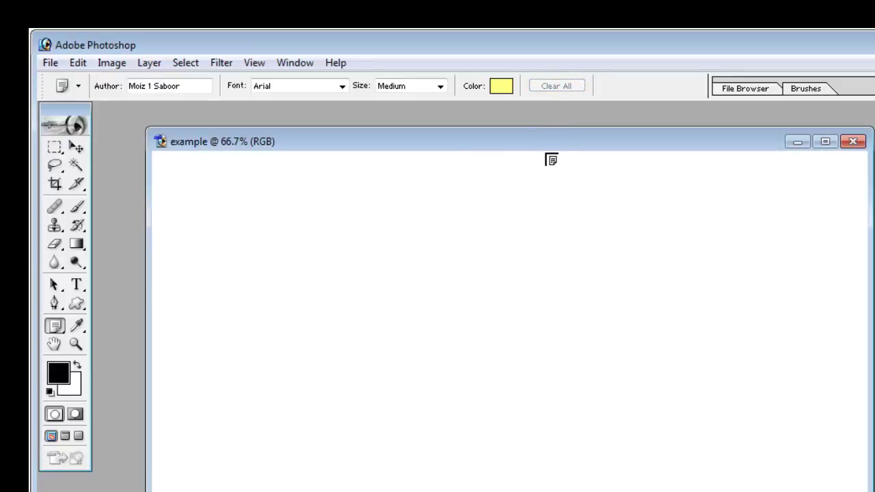
# Step: Activate the Move tool and reposition the example document window in the workspace
pyautogui.click(80, 151)
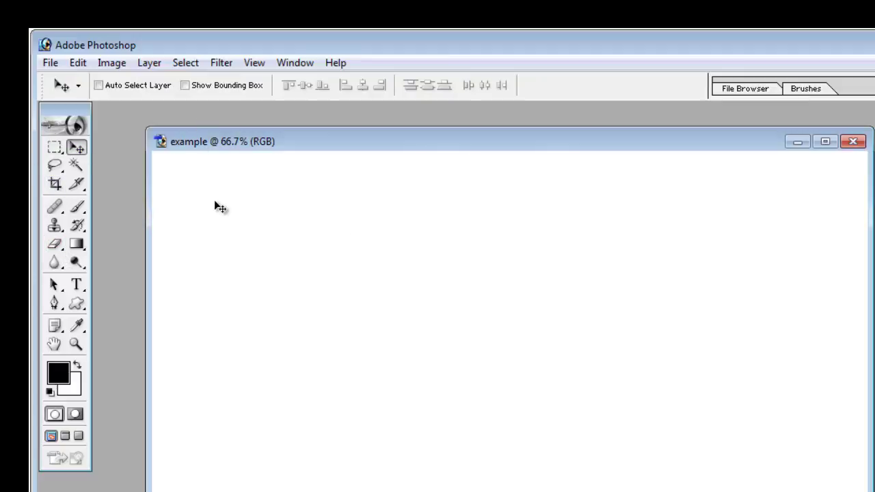
pyautogui.moveTo(326, 150); pyautogui.dragTo(375, 170)
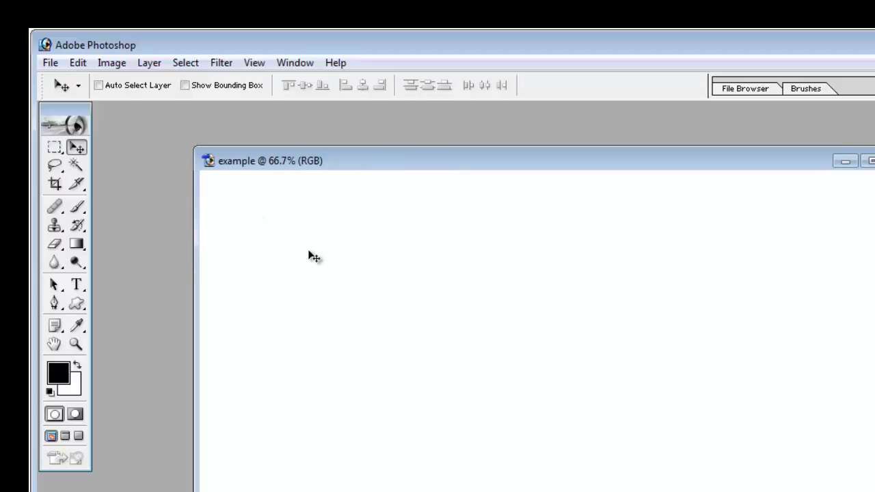
# Step: Open the portrait JPEG of the young man in the green vest from the Desktop and maximize its window
pyautogui.hotkey('ctrl', 'o')
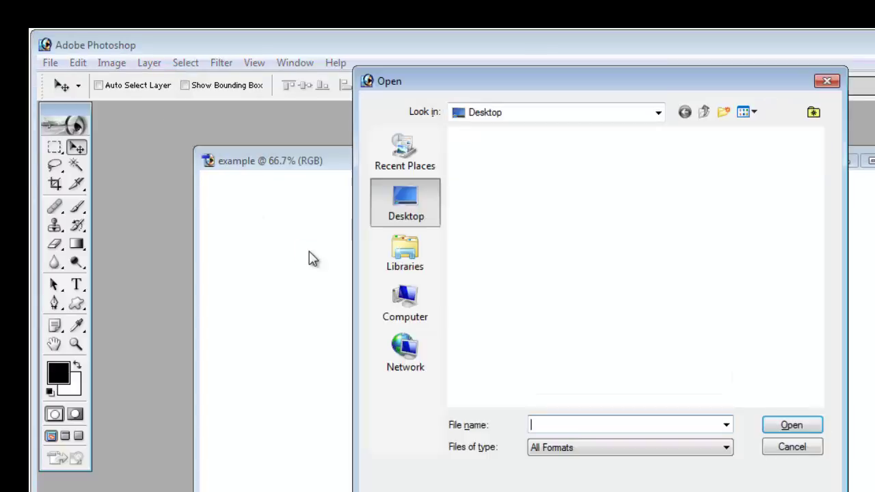
pyautogui.moveTo(817, 190); pyautogui.dragTo(860, 286)
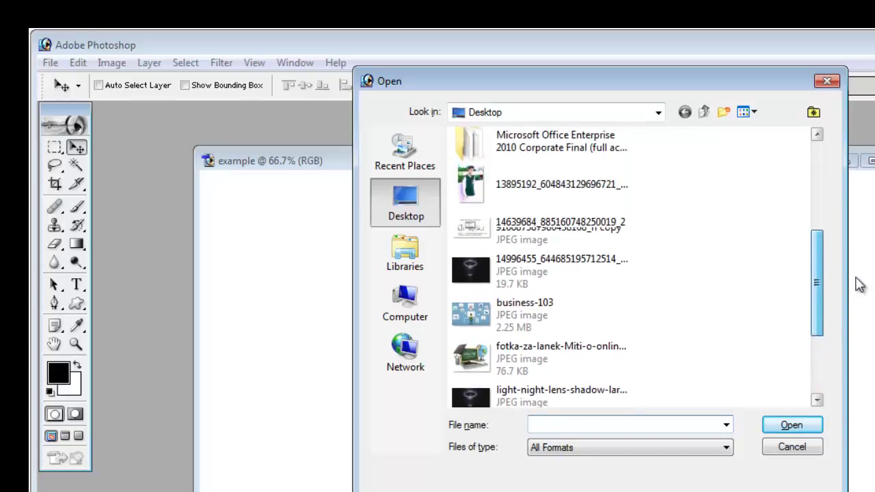
pyautogui.click(541, 180)
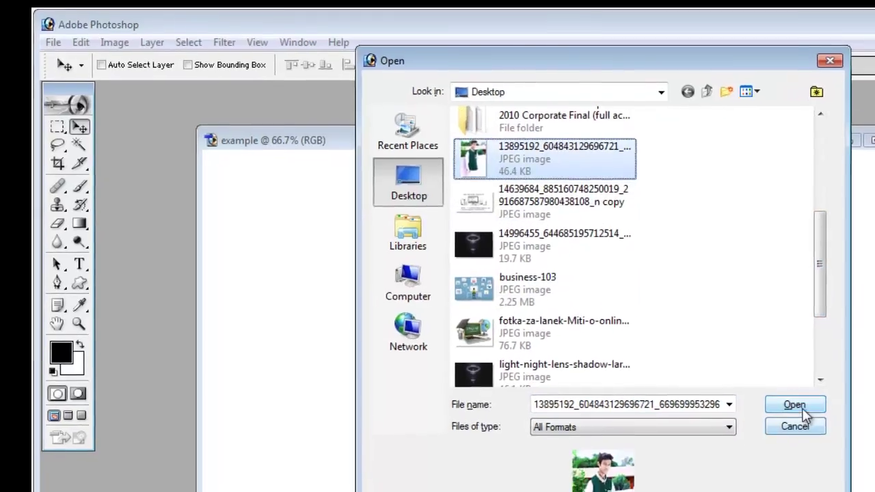
pyautogui.click(793, 425)
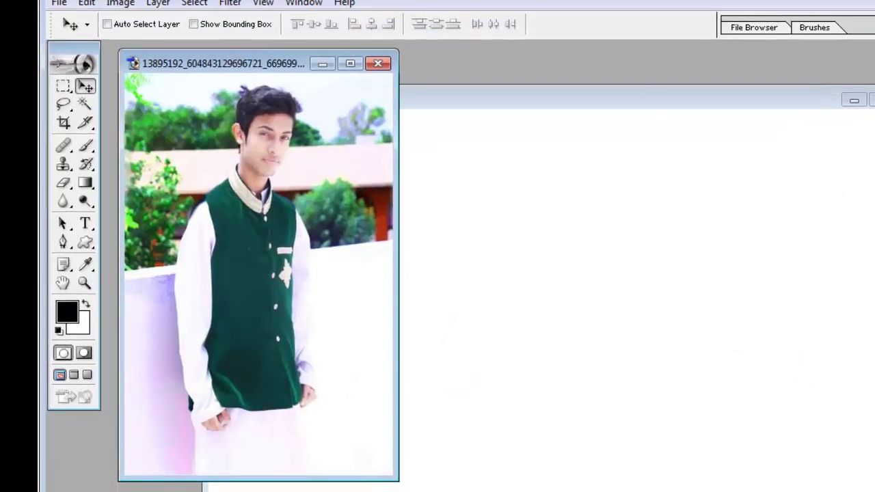
pyautogui.click(350, 63)
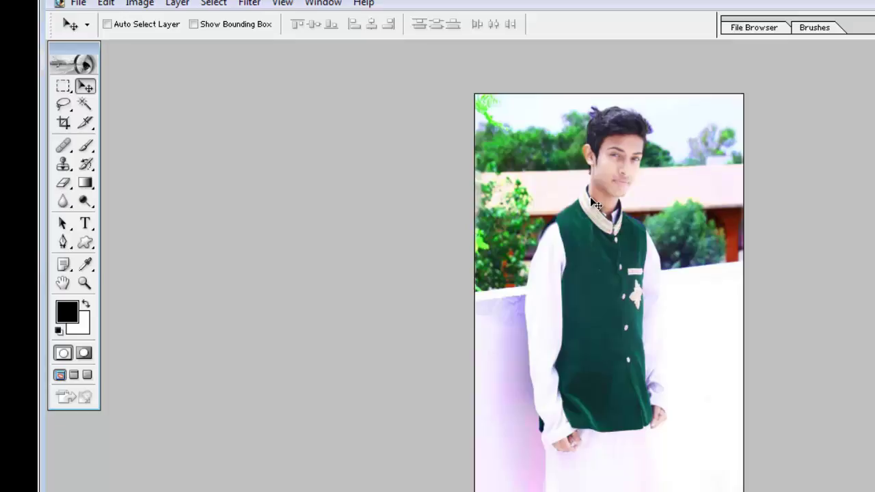
pyautogui.hotkey('ctrl', 'o')
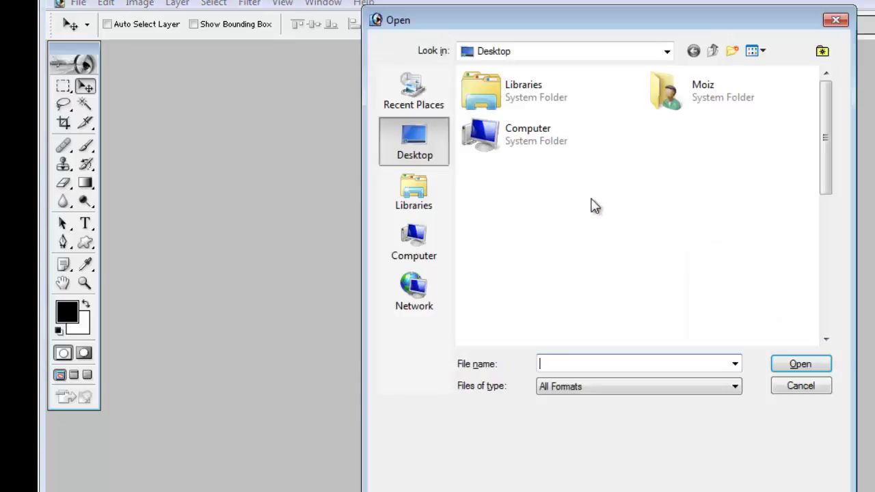
pyautogui.click(835, 20)
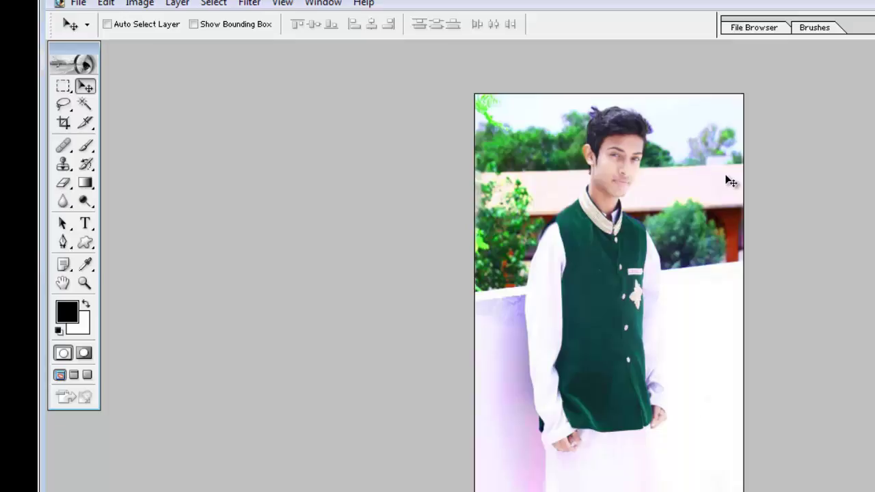
# Step: Zoom the portrait in and out, ending at 200% magnification
pyautogui.hotkey('ctrl', '+')
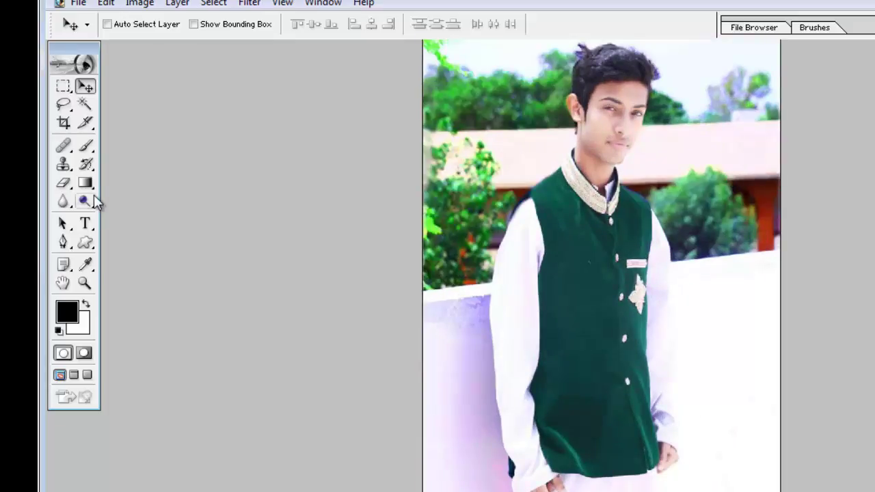
pyautogui.click(88, 286)
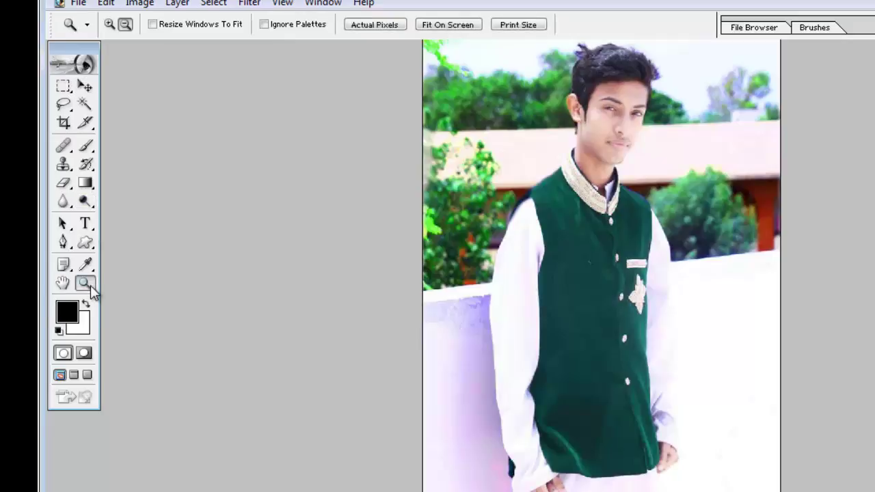
pyautogui.hotkey('ctrl', '-')
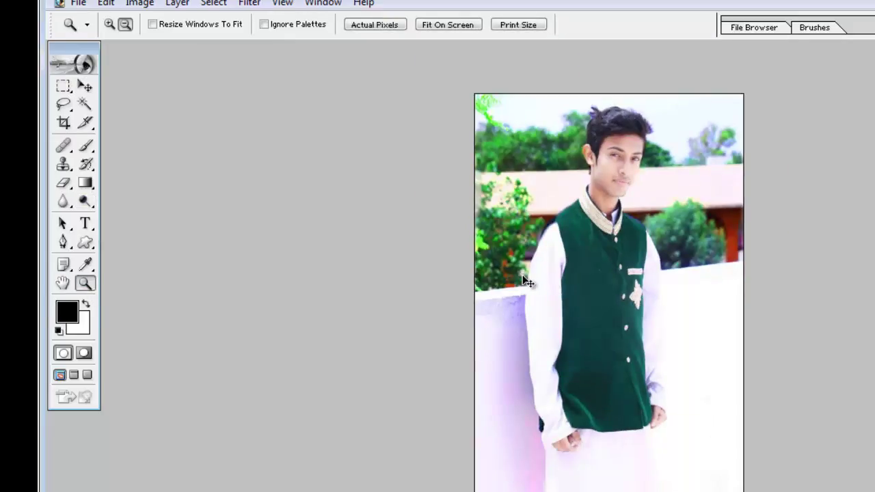
pyautogui.hotkey('ctrl', '+')
pyautogui.hotkey('ctrl', '+')
pyautogui.hotkey('ctrl', '+')
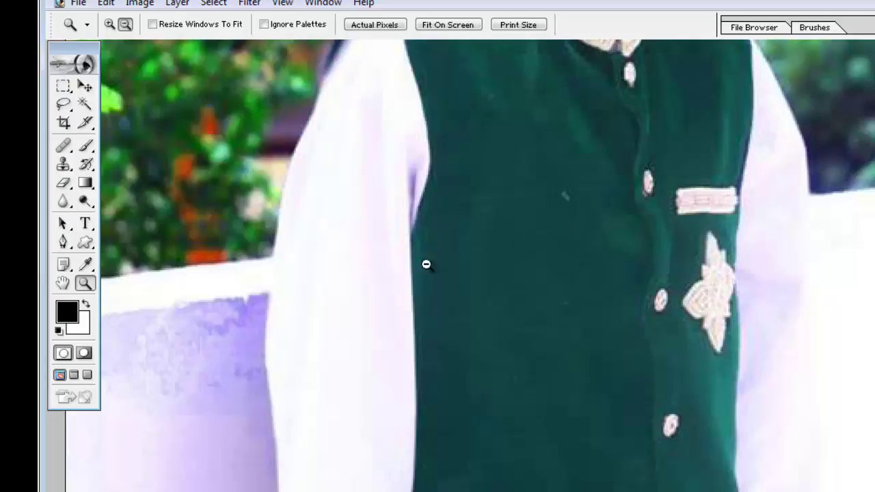
# Step: Pan the enlarged portrait with the Hand tool from the vest up to the face and collar
pyautogui.click(63, 283)
pyautogui.moveTo(483, 198); pyautogui.dragTo(466, 343)
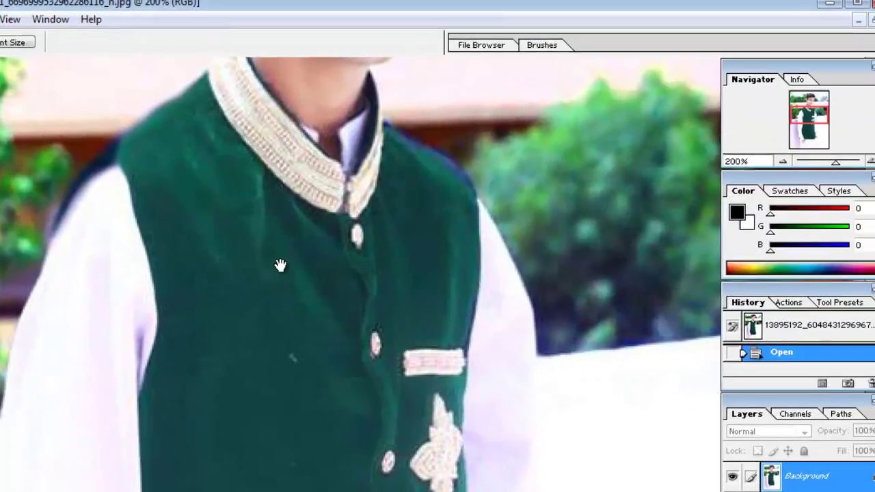
pyautogui.moveTo(280, 266); pyautogui.dragTo(229, 491)
pyautogui.moveTo(410, 294); pyautogui.dragTo(380, 389)
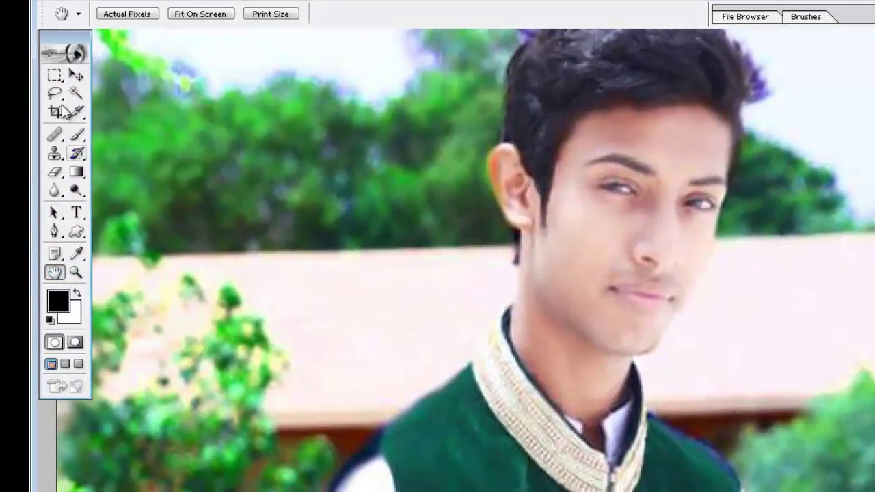
# Step: Switch to the Move tool and pan around the man's face with the temporary Hand tool
pyautogui.click(76, 75)
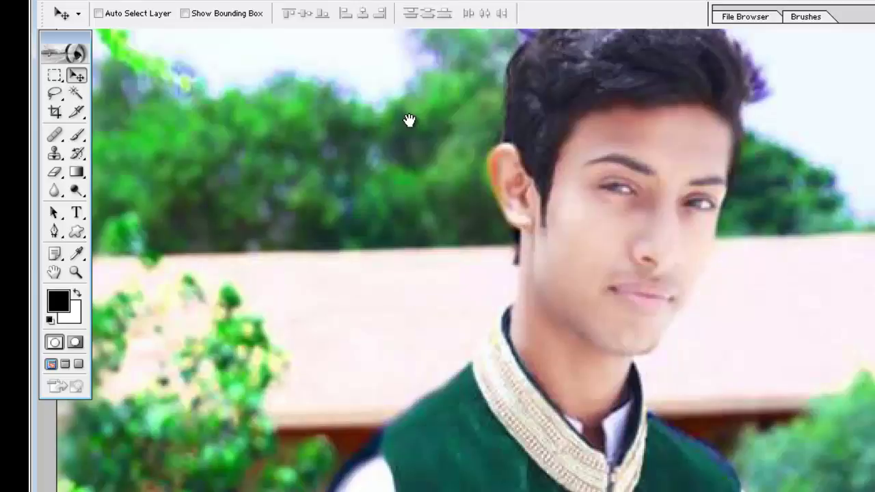
pyautogui.moveTo(409, 120); pyautogui.dragTo(436, 132)
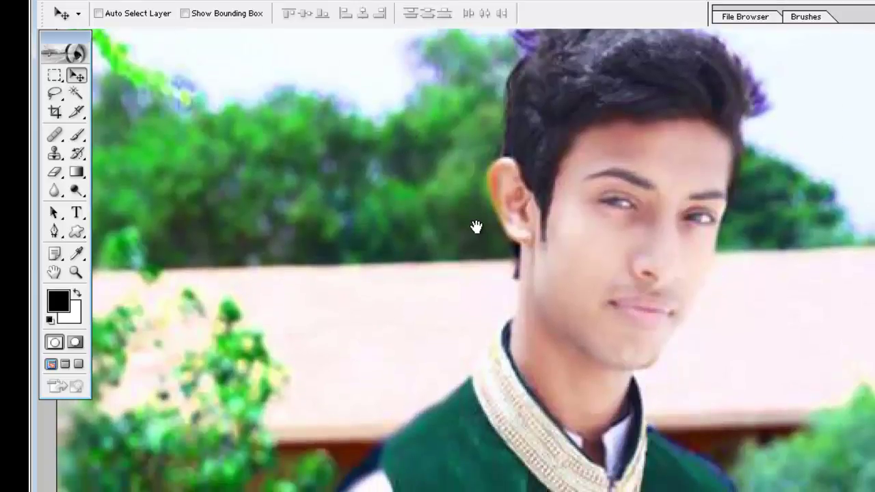
pyautogui.moveTo(474, 226)
pyautogui.mouseDown()
pyautogui.moveTo(490, 156)
pyautogui.moveTo(453, 250)
pyautogui.moveTo(455, 298)
pyautogui.moveTo(481, 237)
pyautogui.mouseUp()
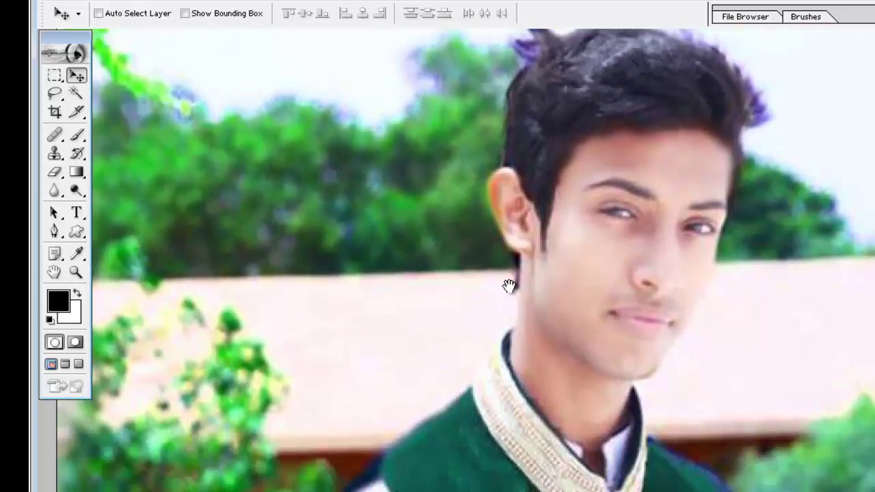
pyautogui.moveTo(508, 287); pyautogui.dragTo(520, 235)
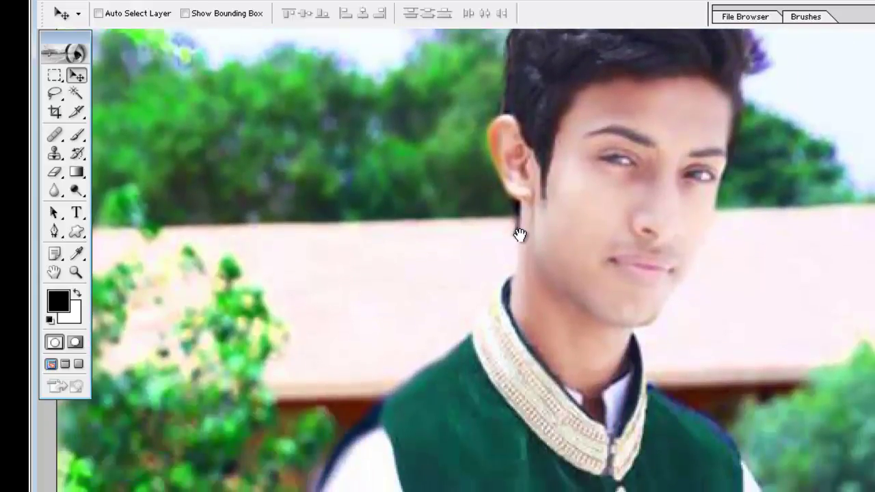
pyautogui.moveTo(520, 235); pyautogui.dragTo(519, 264)
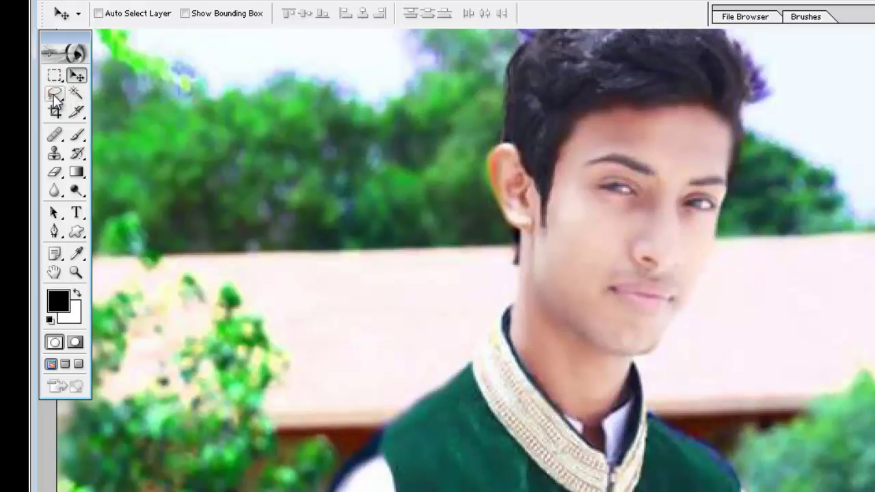
# Step: Select skin areas on the cheek, neck and forehead with the Magic Wand at tolerance 32, ending with a new selection from the cheek
pyautogui.click(76, 93)
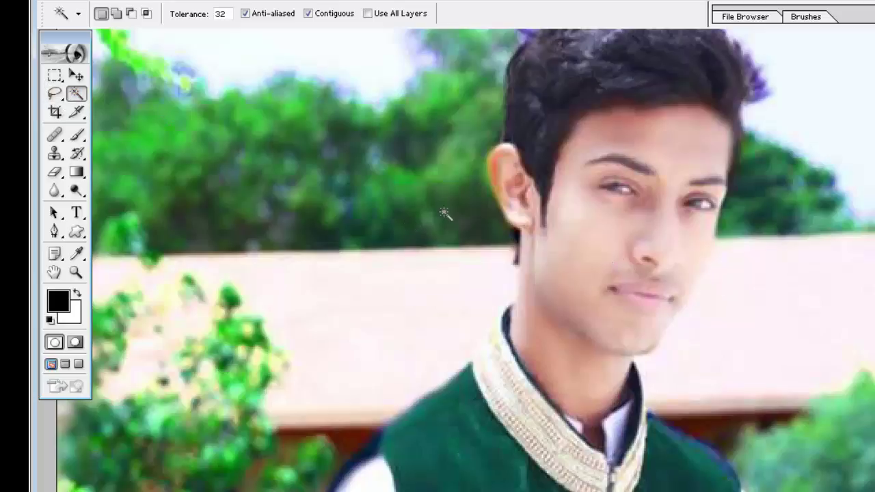
pyautogui.click(604, 244)
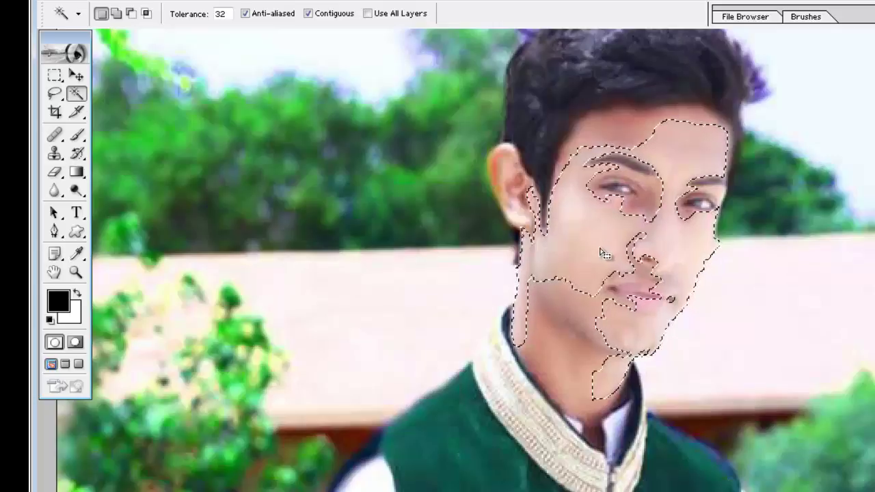
pyautogui.click(572, 342)
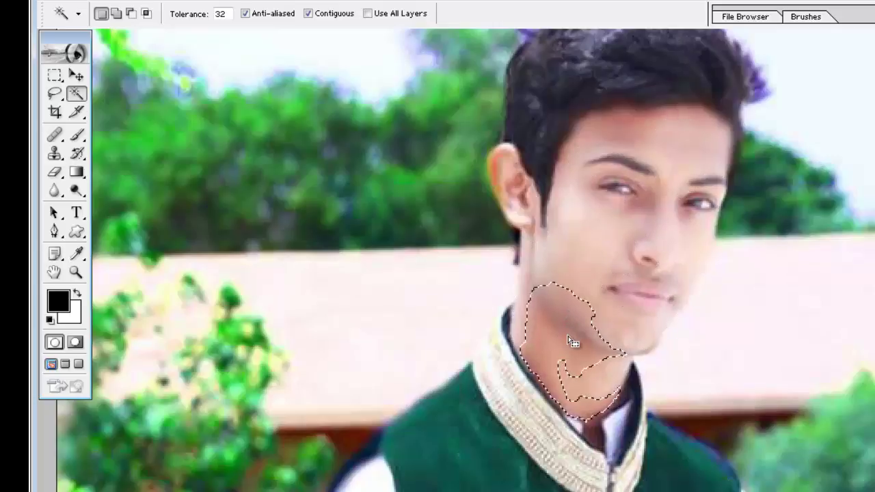
pyautogui.keyDown('shift'); pyautogui.click(619, 234); pyautogui.keyUp('shift')
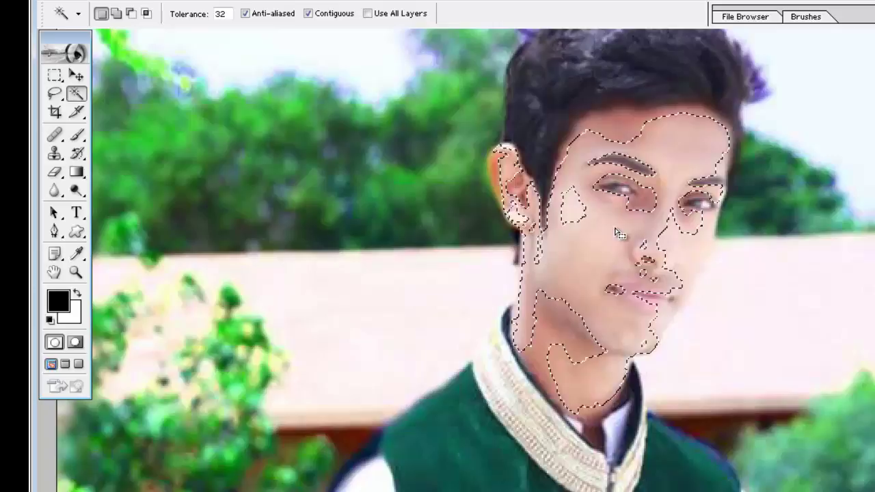
pyautogui.click(573, 218)
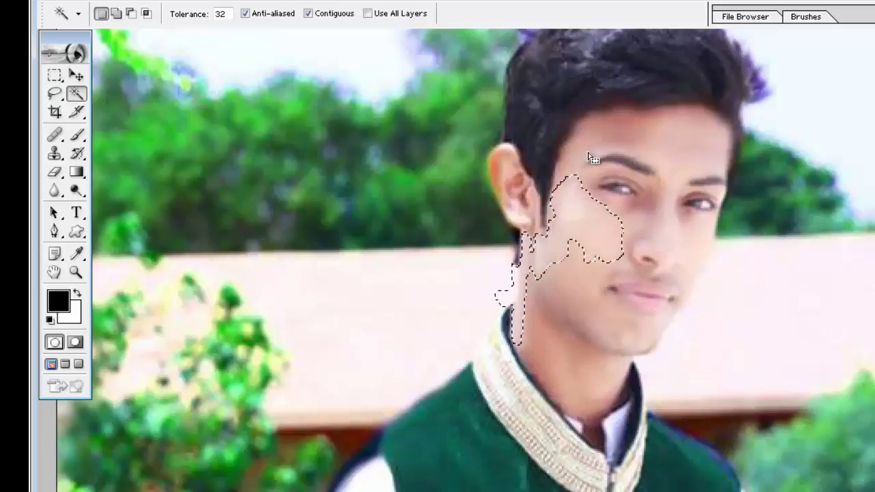
pyautogui.keyDown('shift'); pyautogui.click(588, 160); pyautogui.keyUp('shift')
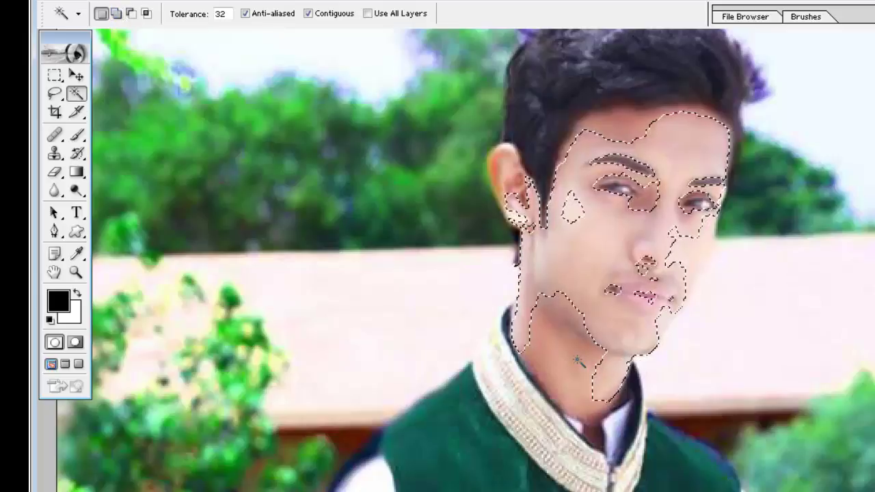
pyautogui.click(578, 290)
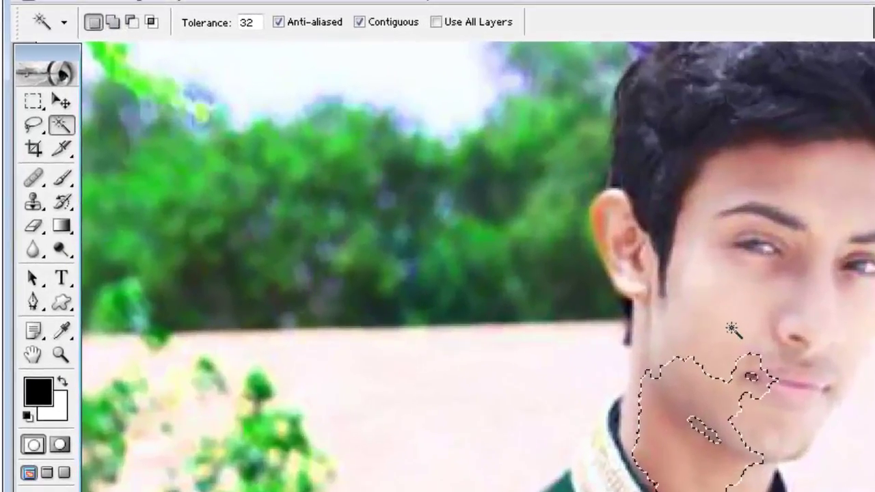
pyautogui.click(683, 302)
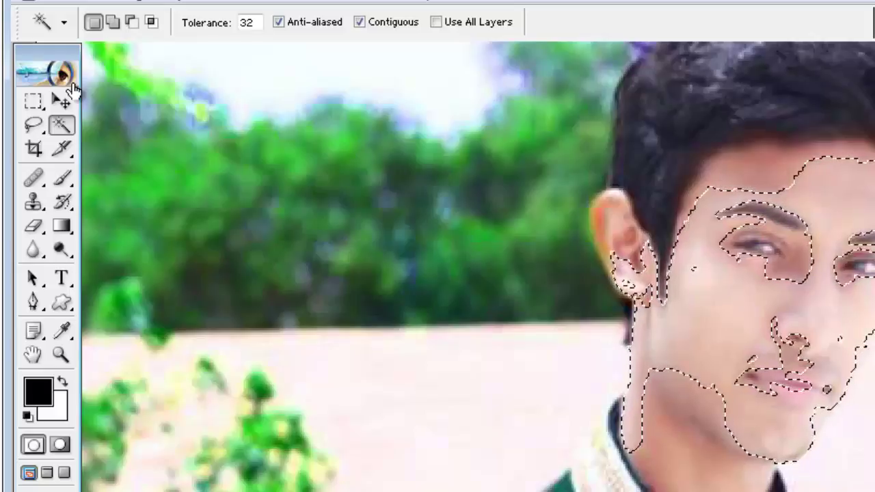
# Step: Switch the Magic Wand to Add to selection and add the neck, forehead, eye area and eyebrow to the face selection
pyautogui.click(114, 24)
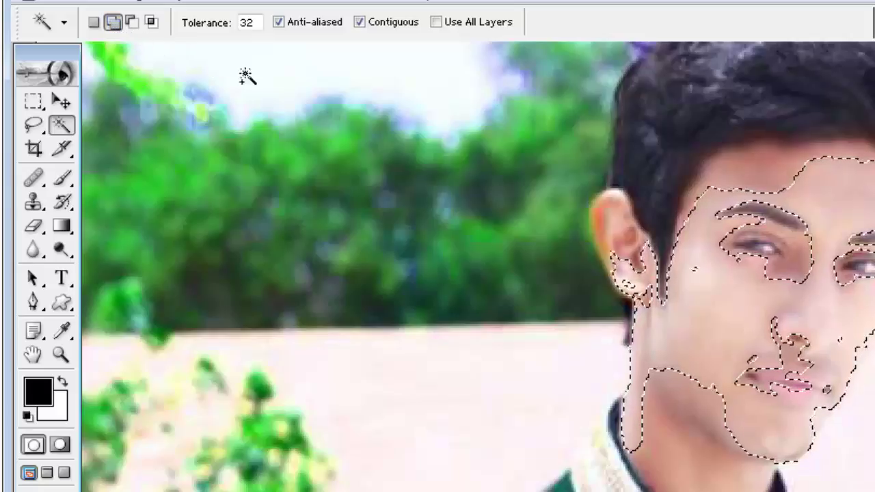
pyautogui.click(696, 449)
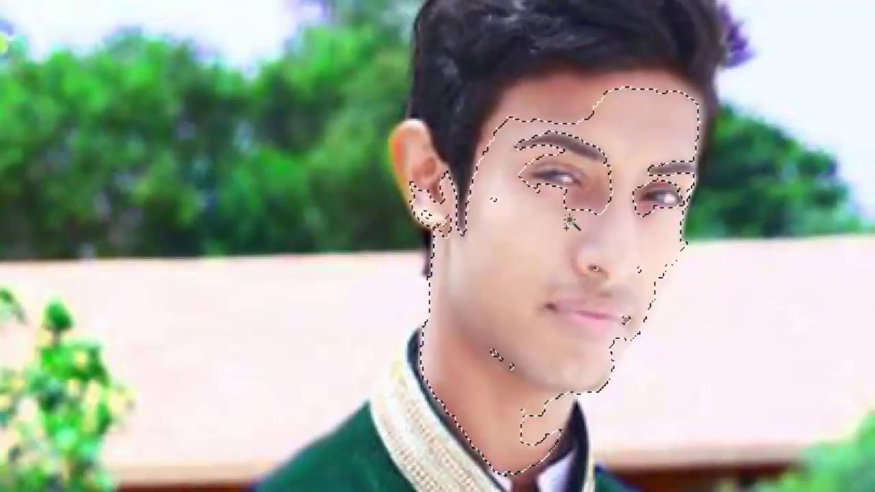
pyautogui.keyDown('shift'); pyautogui.click(555, 103); pyautogui.keyUp('shift')
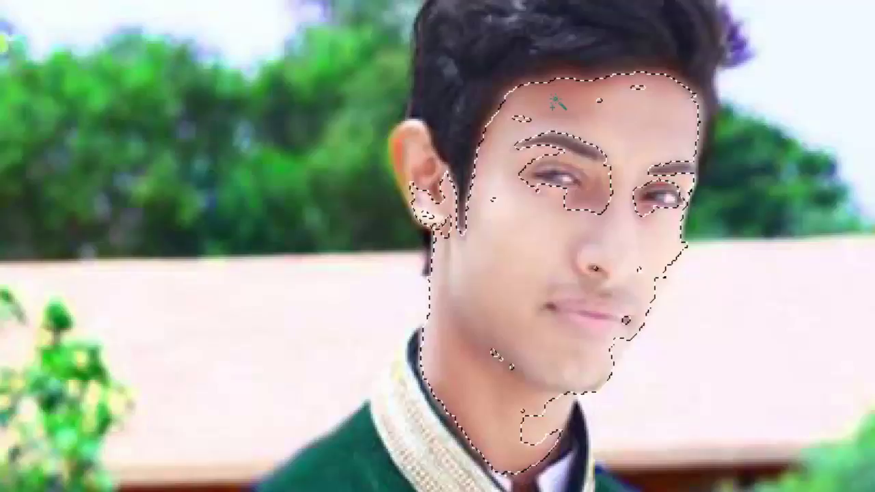
pyautogui.keyDown('shift'); pyautogui.click(554, 172); pyautogui.keyUp('shift')
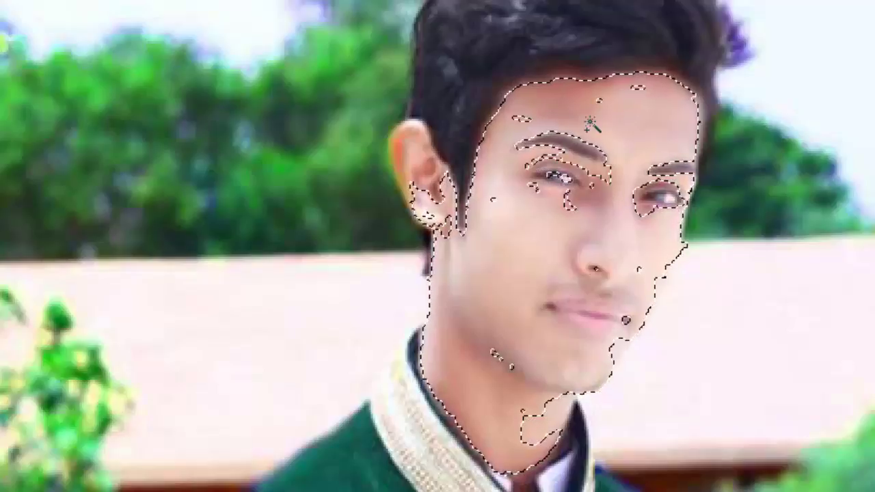
pyautogui.keyDown('shift'); pyautogui.click(584, 158); pyautogui.keyUp('shift')
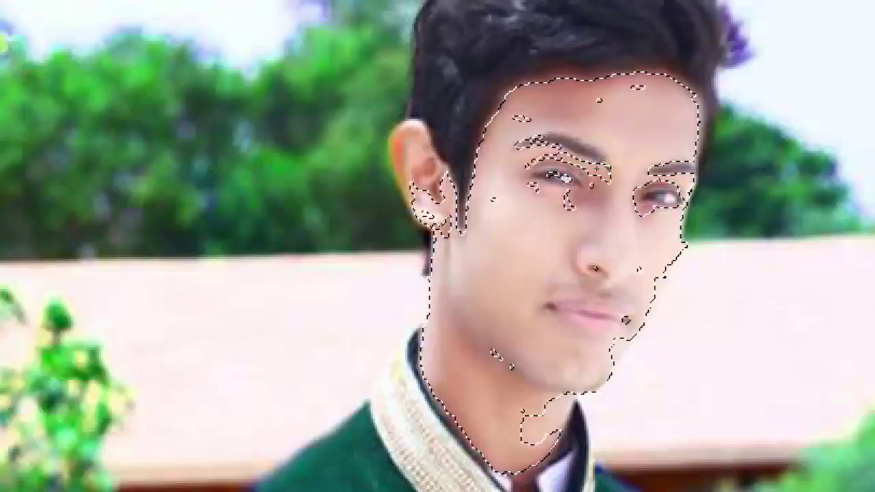
pyautogui.keyDown('shift'); pyautogui.click(571, 161); pyautogui.keyUp('shift')
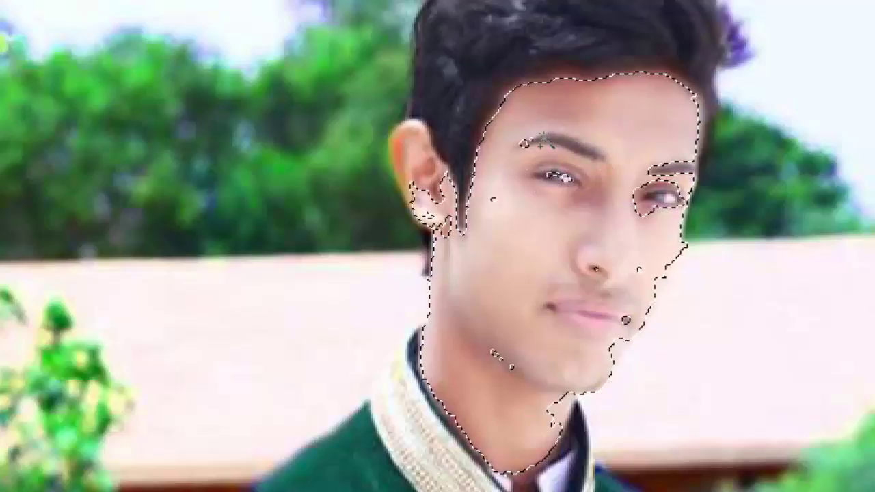
pyautogui.keyDown('shift'); pyautogui.click(543, 139); pyautogui.keyUp('shift')
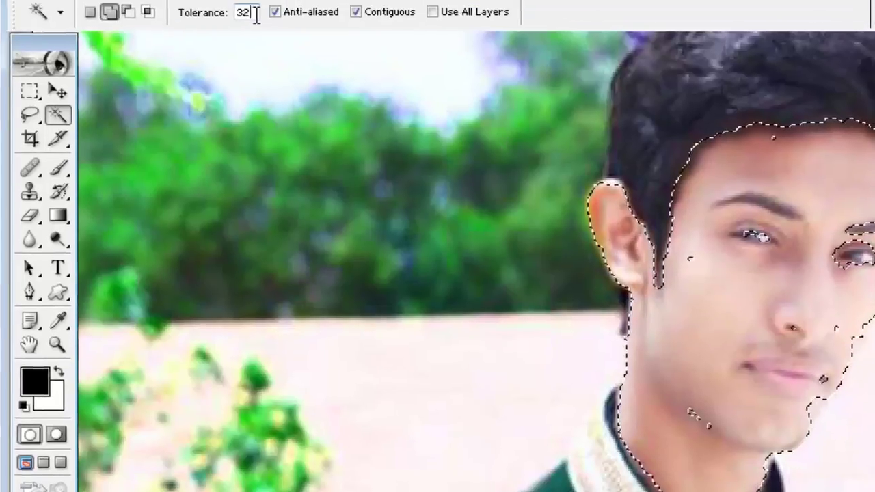
# Step: Try extending the face selection with the Magic Wand at tolerance 255, then undo that selection
pyautogui.moveTo(254, 14); pyautogui.dragTo(243, 16)
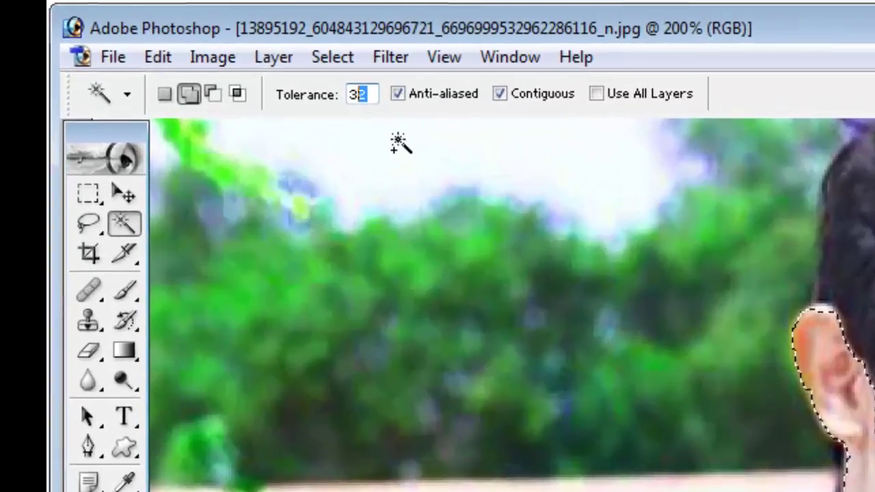
pyautogui.write('19')
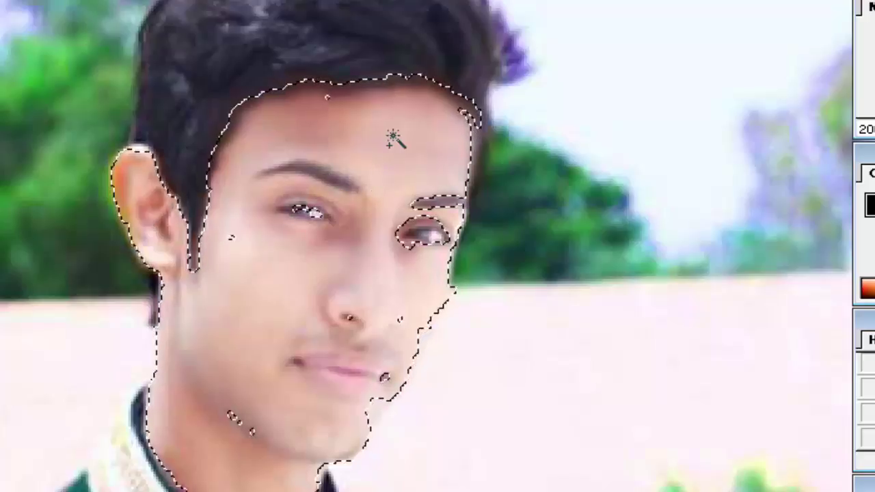
pyautogui.click(450, 199)
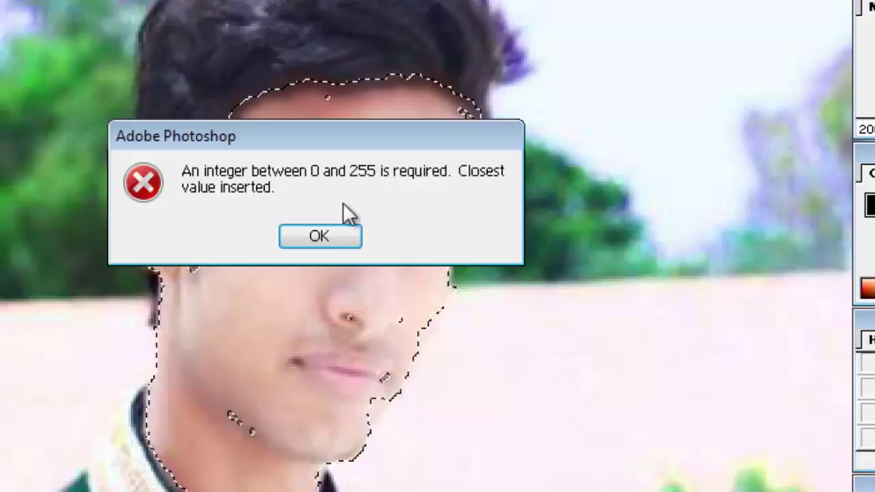
pyautogui.click(320, 236)
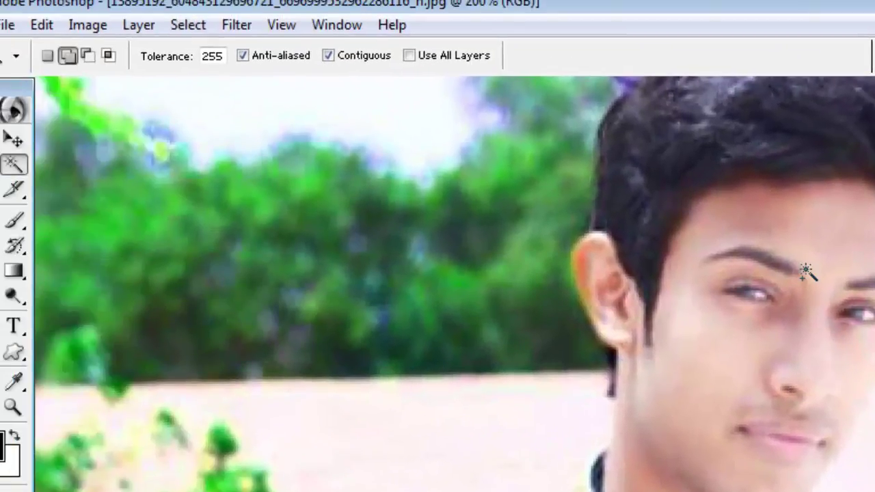
pyautogui.click(807, 272)
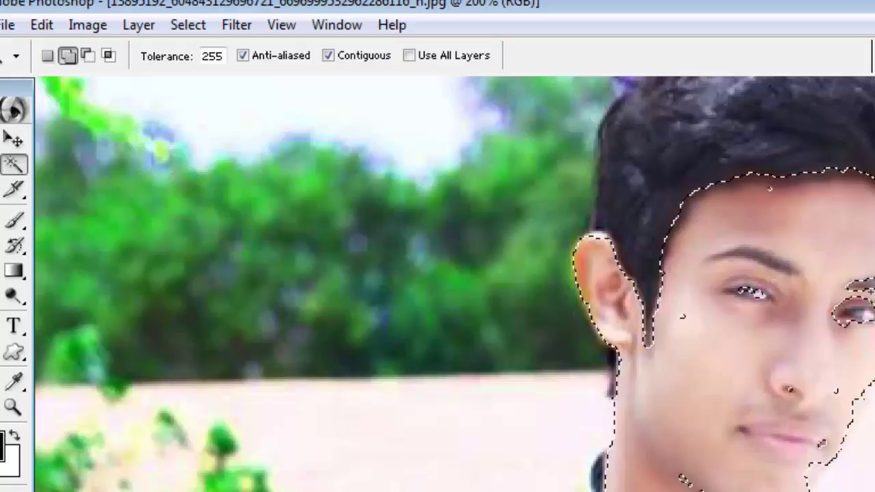
pyautogui.hotkey('ctrl', 'd')
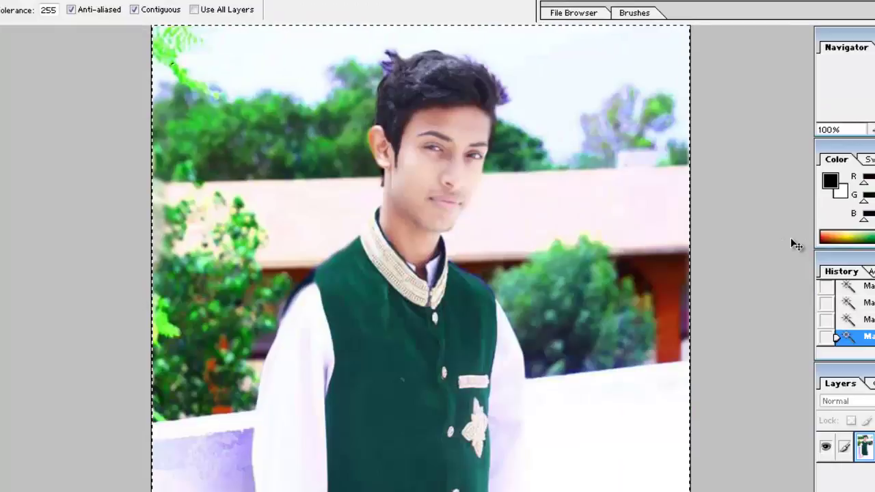
pyautogui.hotkey('ctrl', '-')
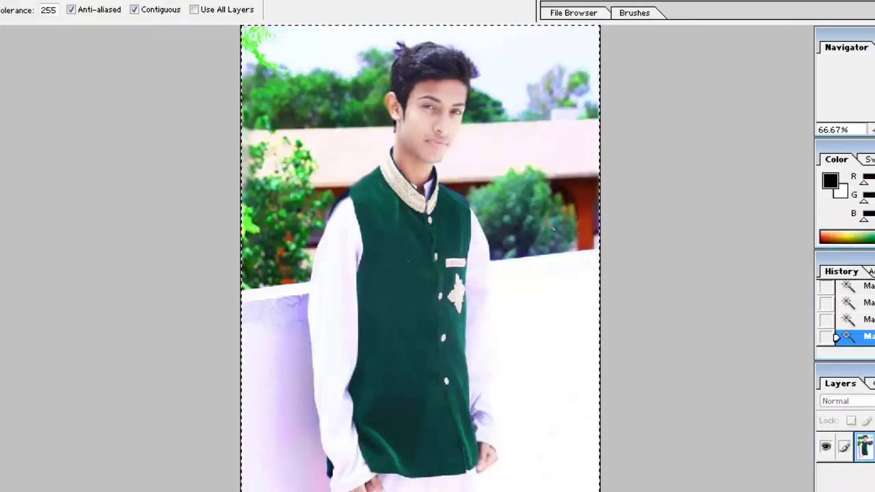
pyautogui.hotkey('ctrl', 'z')
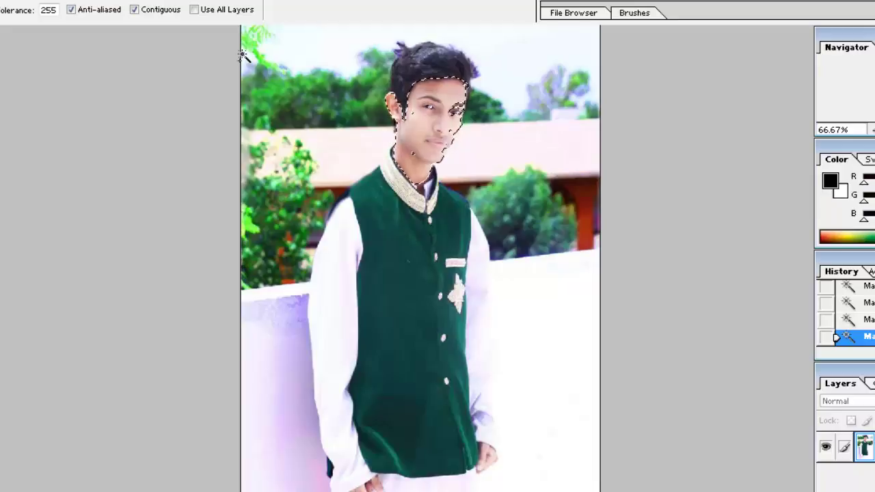
# Step: Set the Magic Wand tolerance to 50, try adding the green vest to the selection, and undo it
pyautogui.doubleClick(48, 10)
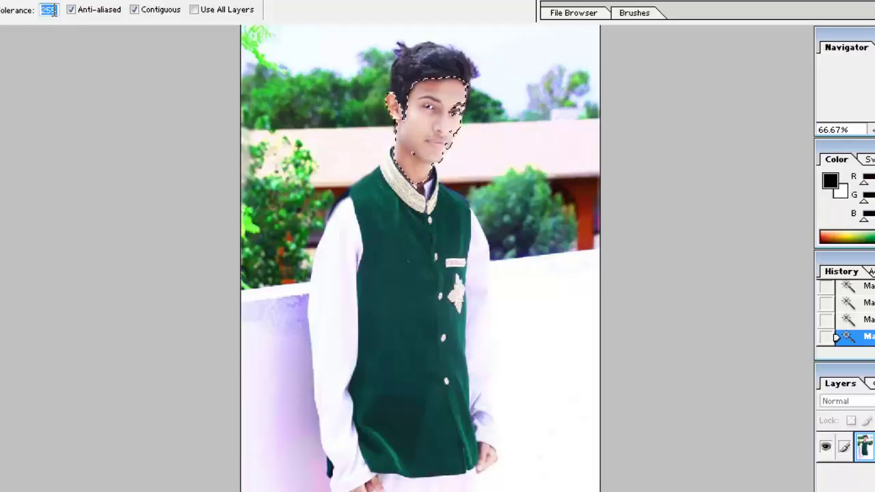
pyautogui.write('50')
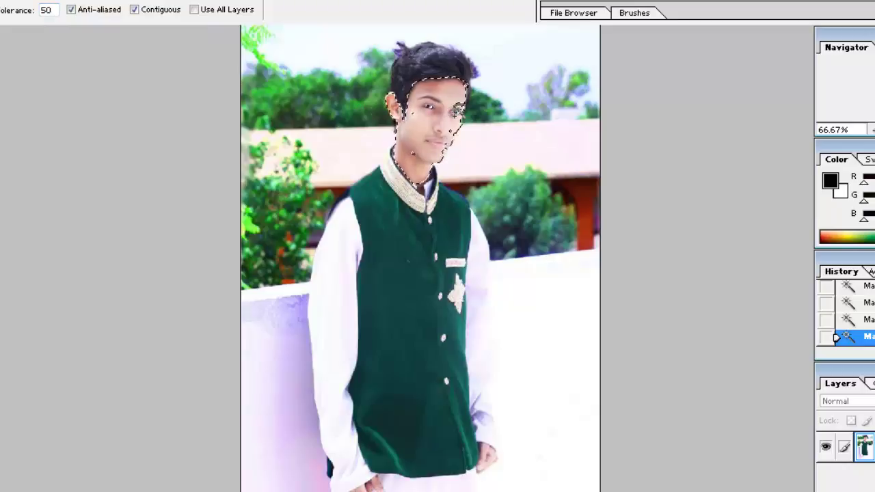
pyautogui.keyDown('shift'); pyautogui.click(407, 233); pyautogui.keyUp('shift')
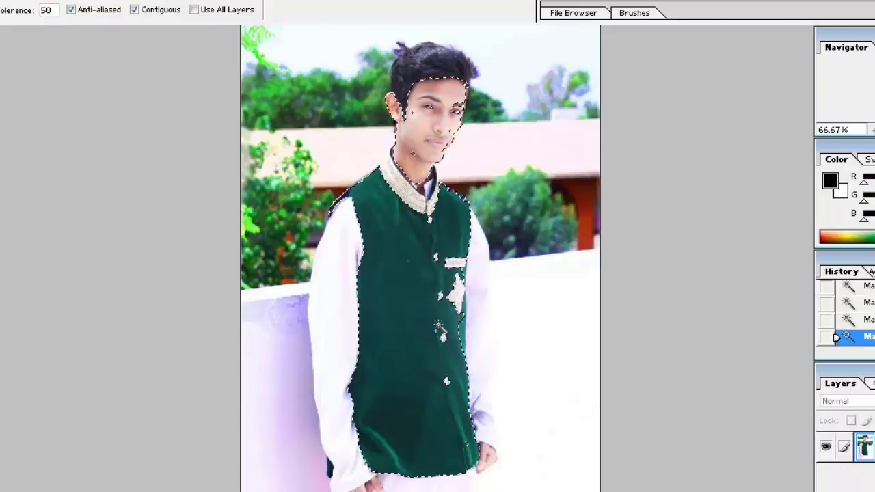
pyautogui.hotkey('ctrl', 'z')
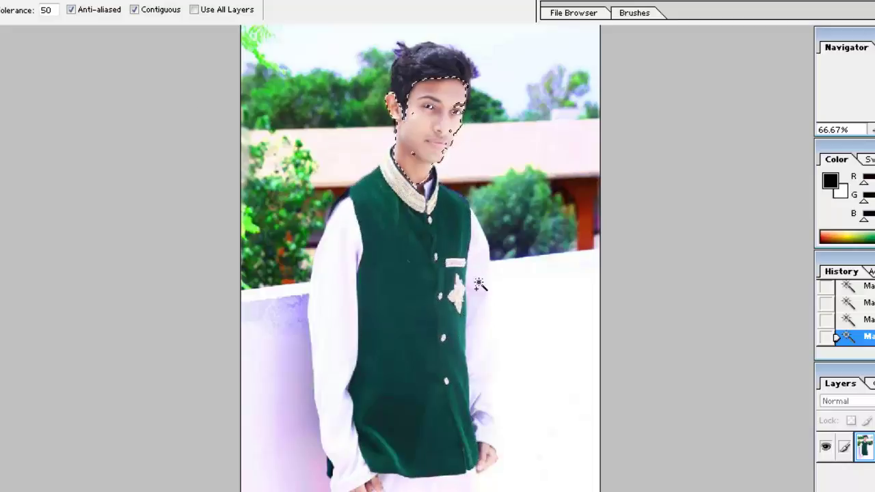
# Step: Set the tolerance to 32 and try adding the green vest and the white sleeve to the selection, undoing each
pyautogui.doubleClick(46, 10)
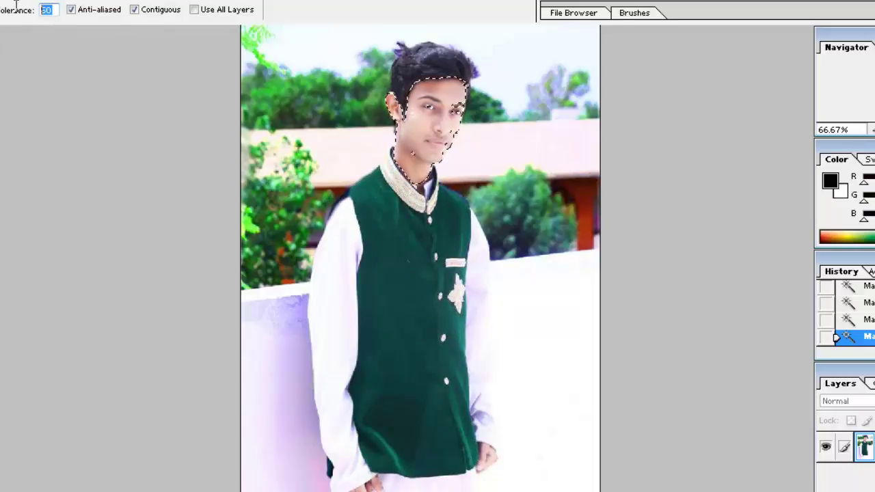
pyautogui.write('32')
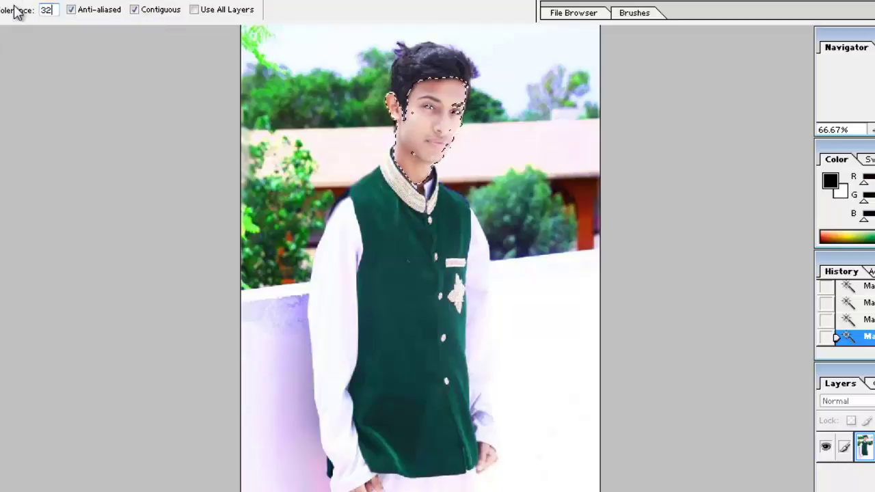
pyautogui.click(414, 311)
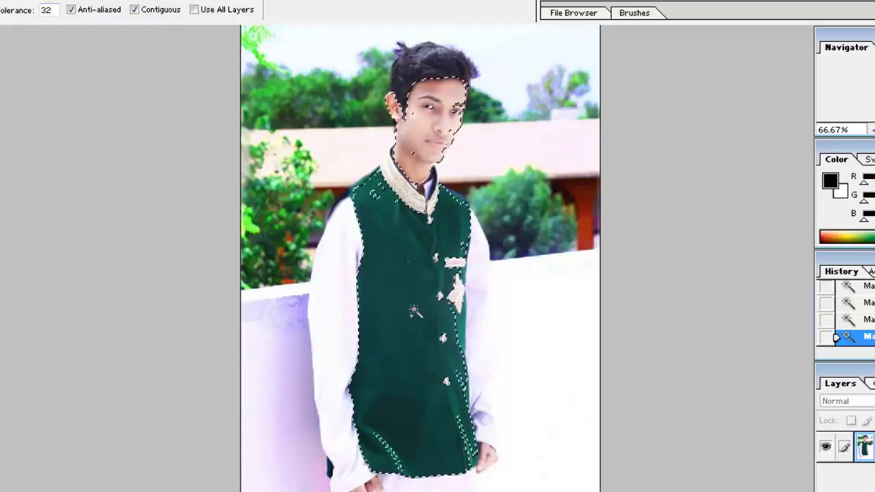
pyautogui.keyDown('alt'); pyautogui.click(414, 313); pyautogui.keyUp('alt')
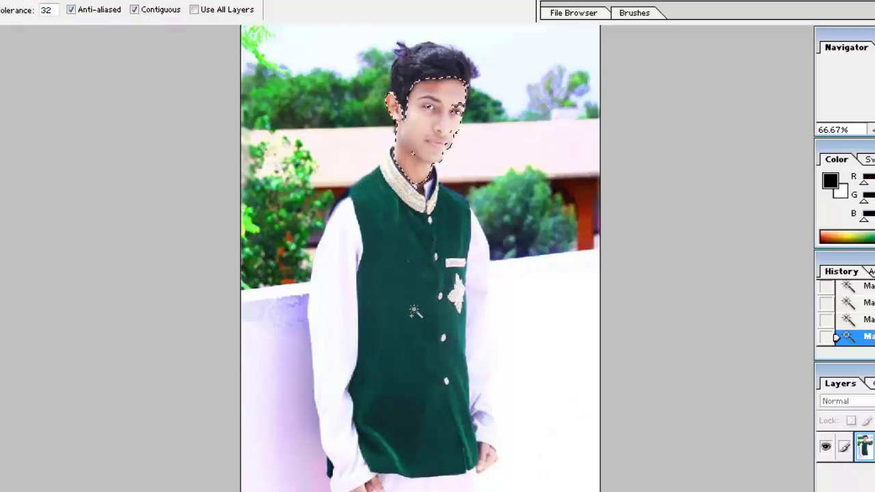
pyautogui.click(338, 313)
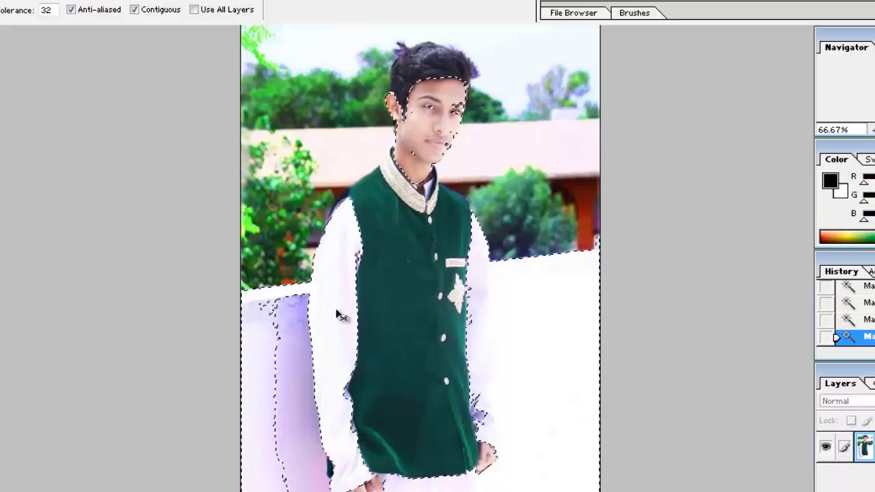
pyautogui.hotkey('ctrl', 'z')
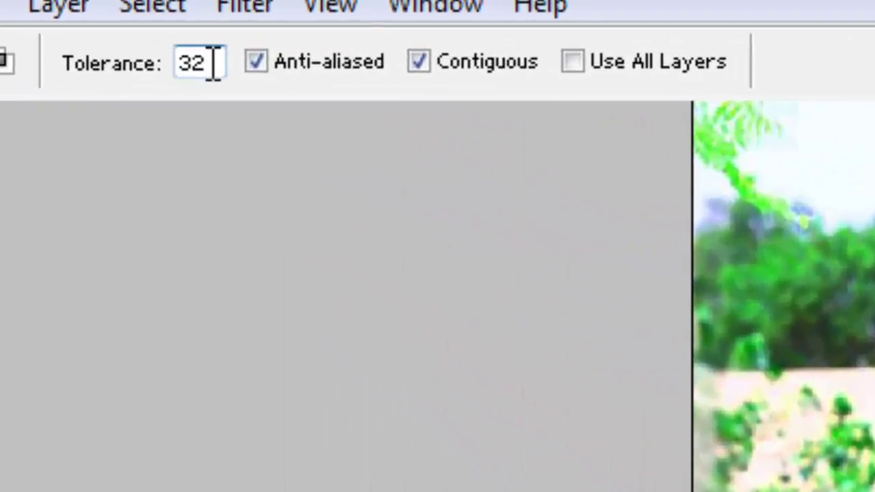
# Step: Zoom the portrait out and in to a close view of the vest's buttons and pocket trim
pyautogui.moveTo(213, 63); pyautogui.dragTo(149, 52)
pyautogui.click(212, 247)
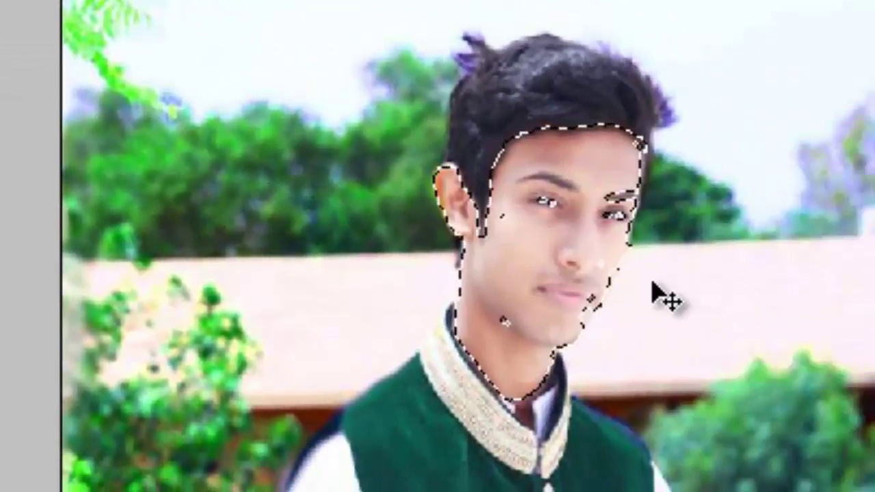
pyautogui.hotkey('ctrl', '-')
pyautogui.hotkey('ctrl', '+')
pyautogui.hotkey('ctrl', '+')
pyautogui.hotkey('ctrl', '+')
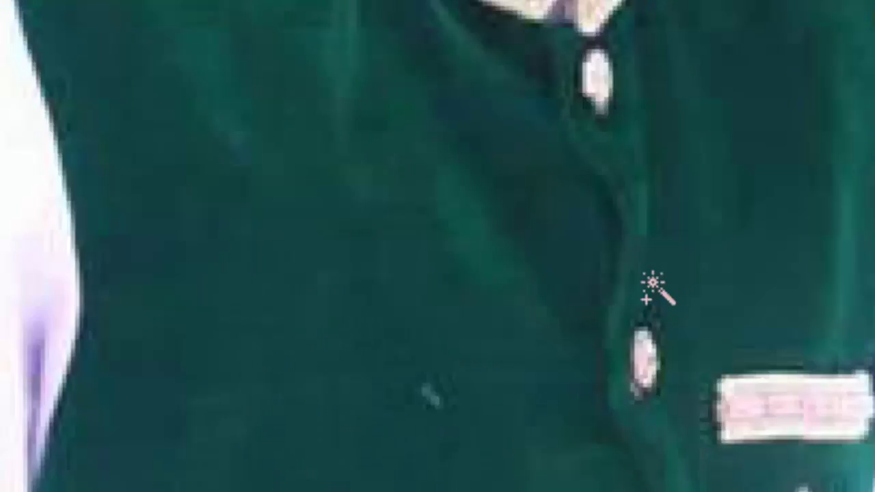
# Step: Try adding the areas beside the cheek and jaw to the face selection with the Magic Wand, undoing each attempt
pyautogui.press('space')
pyautogui.moveTo(655, 284); pyautogui.dragTo(686, 491)
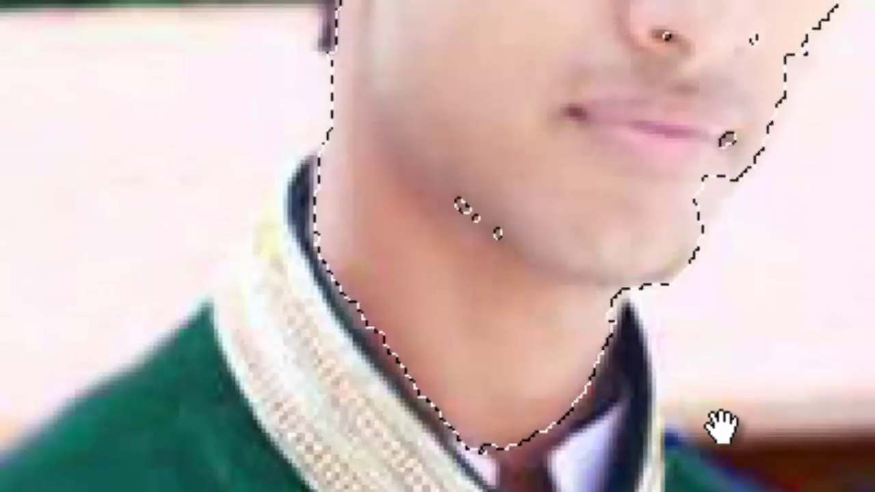
pyautogui.moveTo(723, 426); pyautogui.dragTo(691, 491)
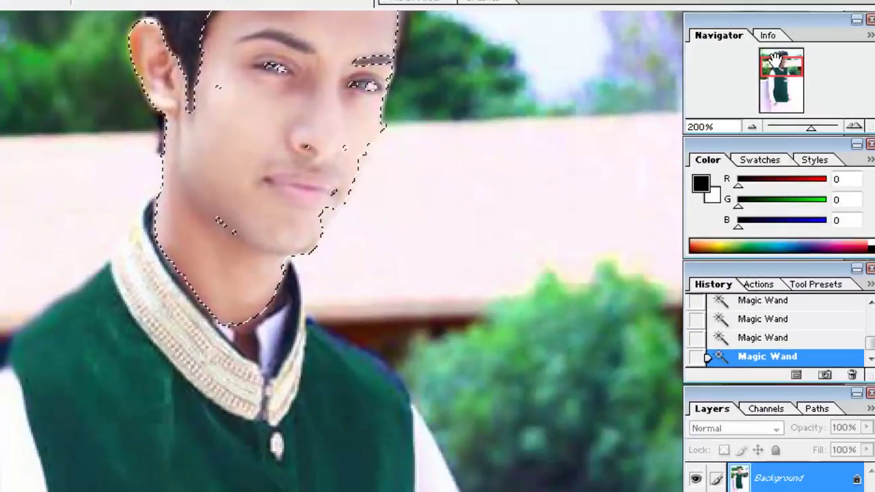
pyautogui.moveTo(781, 69)
pyautogui.mouseDown()
pyautogui.moveTo(791, 113)
pyautogui.moveTo(794, 59)
pyautogui.mouseUp()
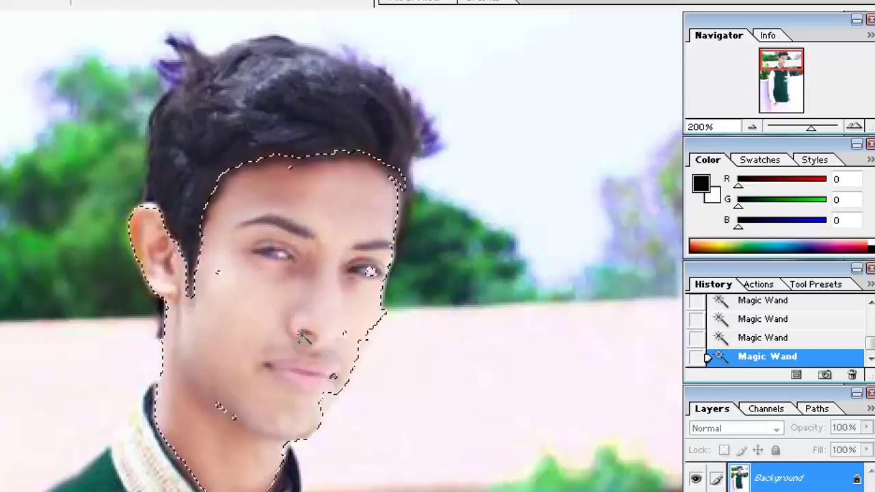
pyautogui.click(349, 332)
pyautogui.hotkey('ctrl', 'z')
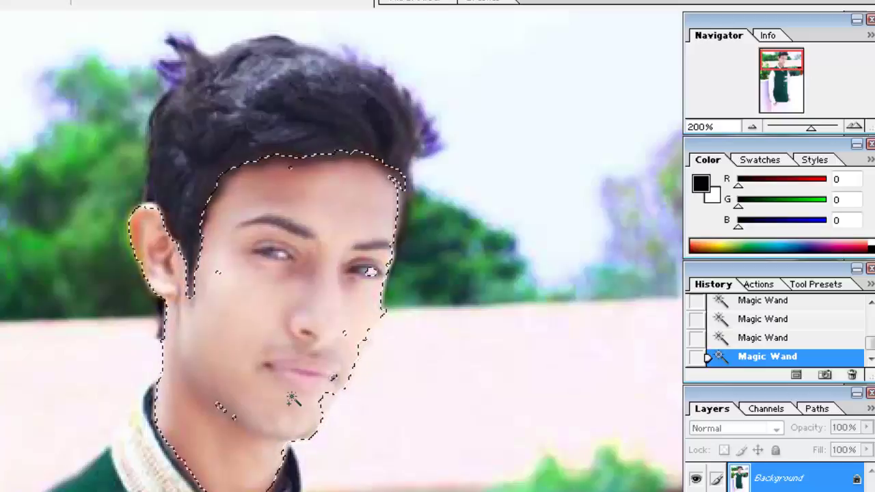
pyautogui.click(340, 398)
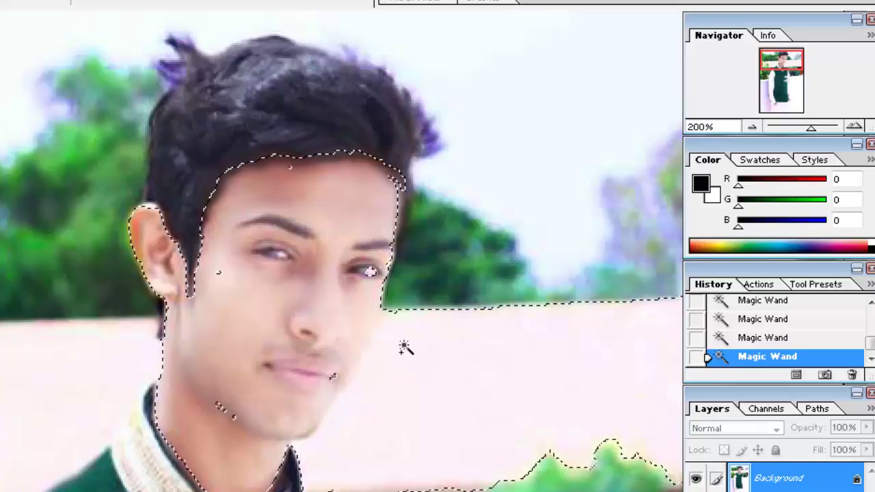
pyautogui.keyDown('alt'); pyautogui.click(504, 322); pyautogui.keyUp('alt')
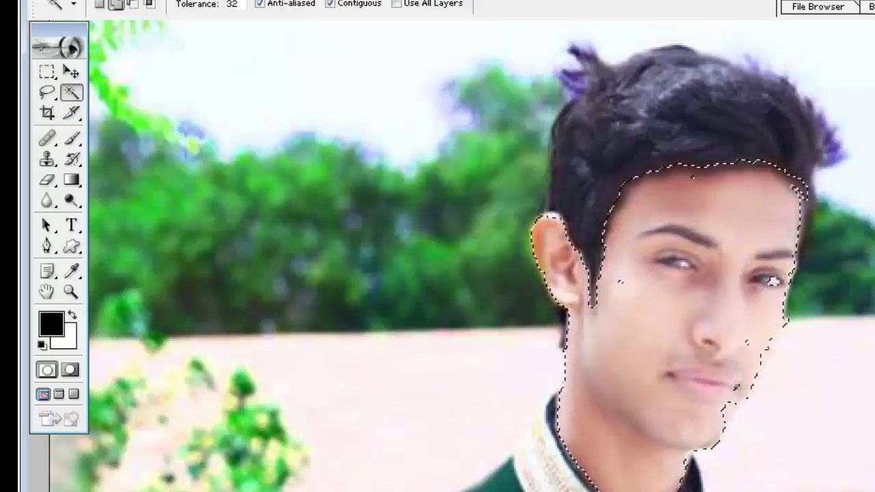
# Step: Add the skin of both hands to the selection with the Magic Wand at tolerance 32
pyautogui.scroll(-5, 620, 281)
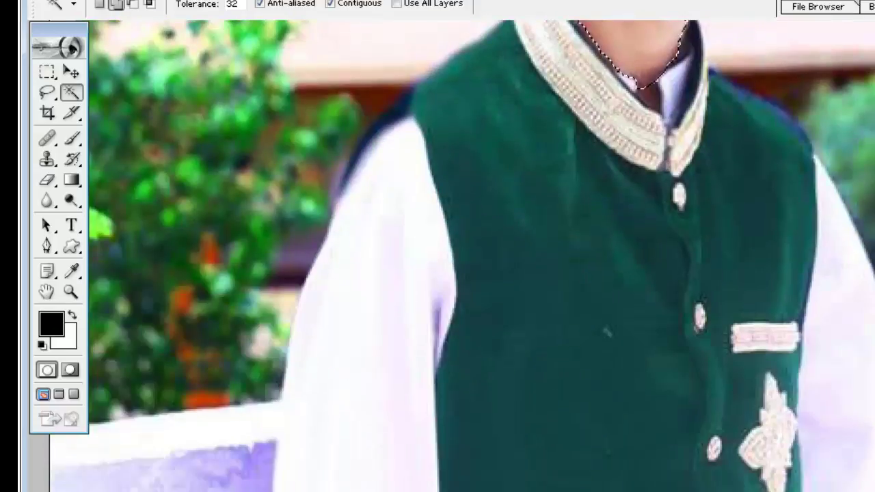
pyautogui.scroll(3, 462, 256)
pyautogui.scroll(-8, 462, 255)
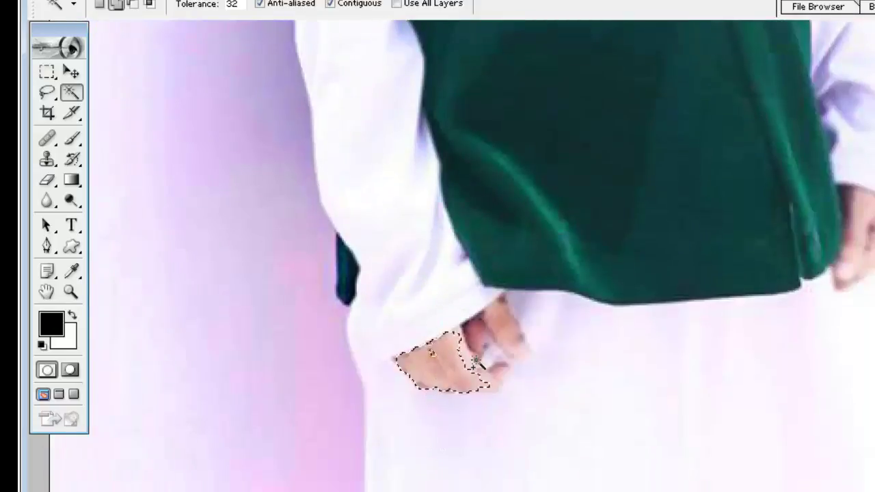
pyautogui.click(474, 338)
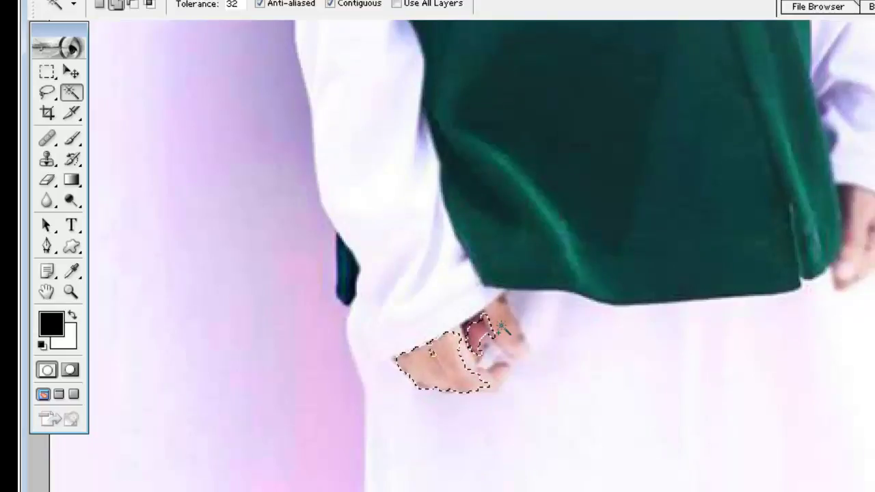
pyautogui.click(501, 324)
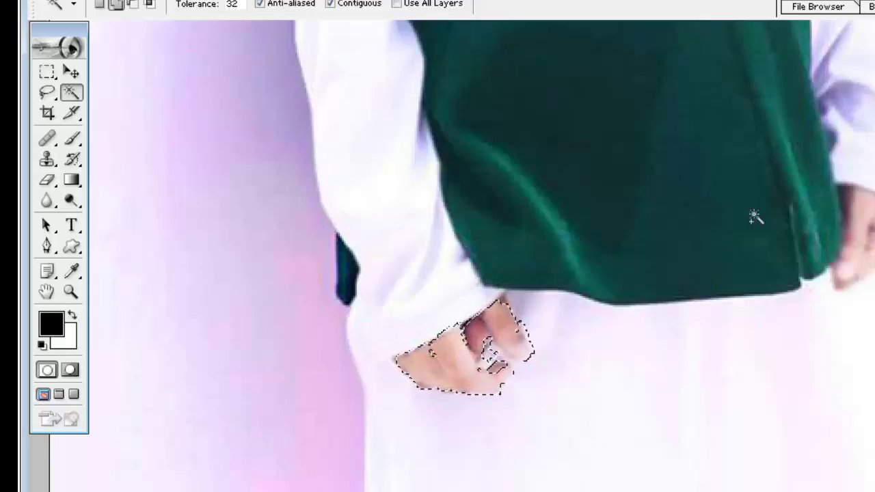
pyautogui.click(872, 225)
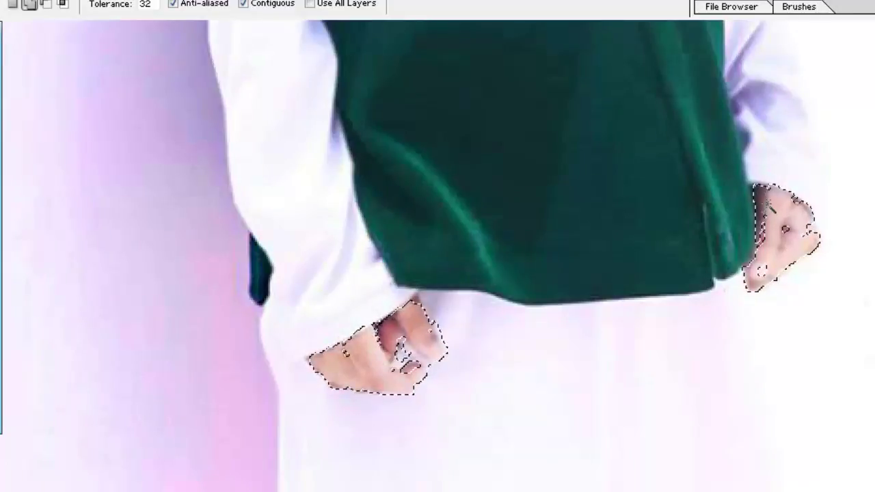
pyautogui.click(790, 227)
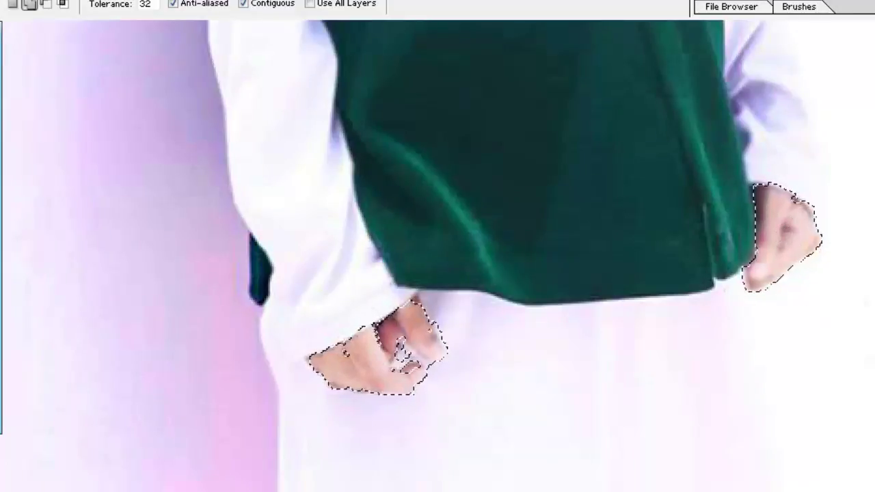
# Step: Choose the Paint Bucket tool and switch the face selection into Quick Mask, back to Standard mode, and into Quick Mask again
pyautogui.press('pageup')
pyautogui.press('pageup')
pyautogui.press('pageup')
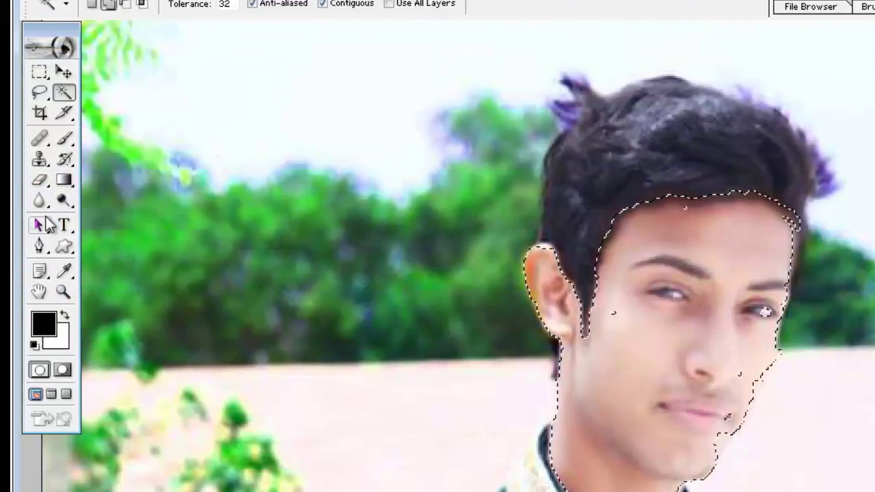
pyautogui.moveTo(74, 182); pyautogui.dragTo(125, 192)
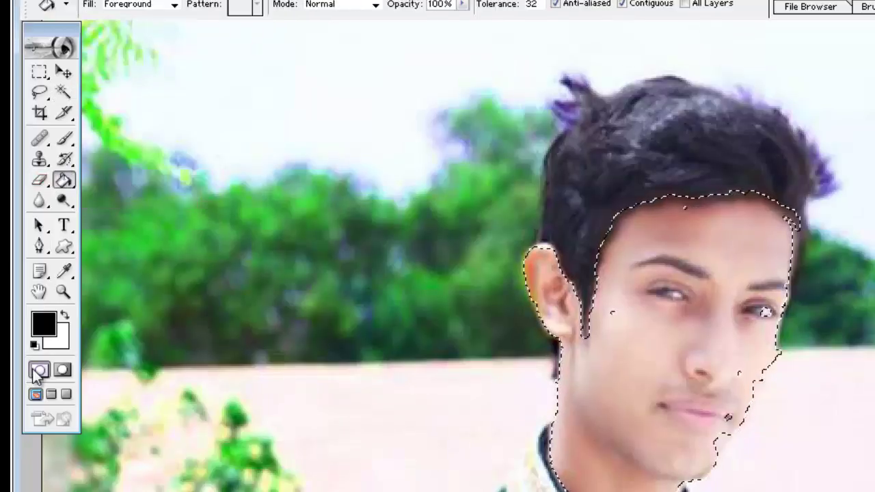
pyautogui.click(63, 370)
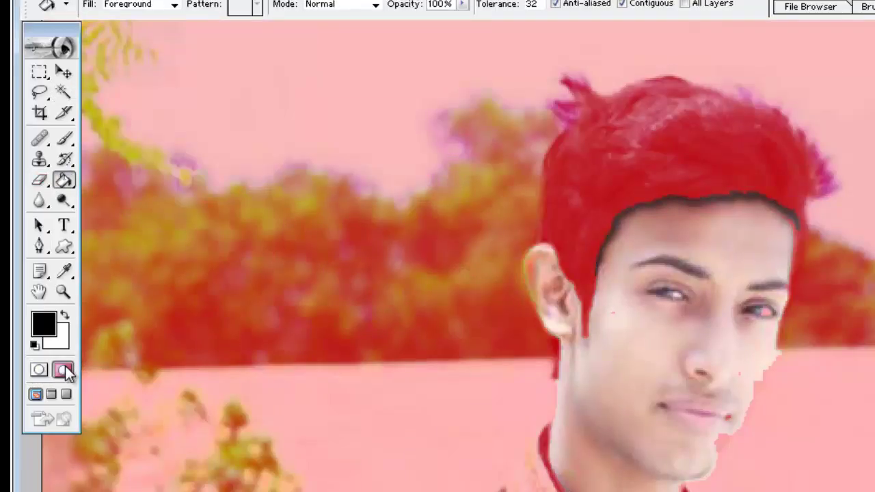
pyautogui.click(39, 370)
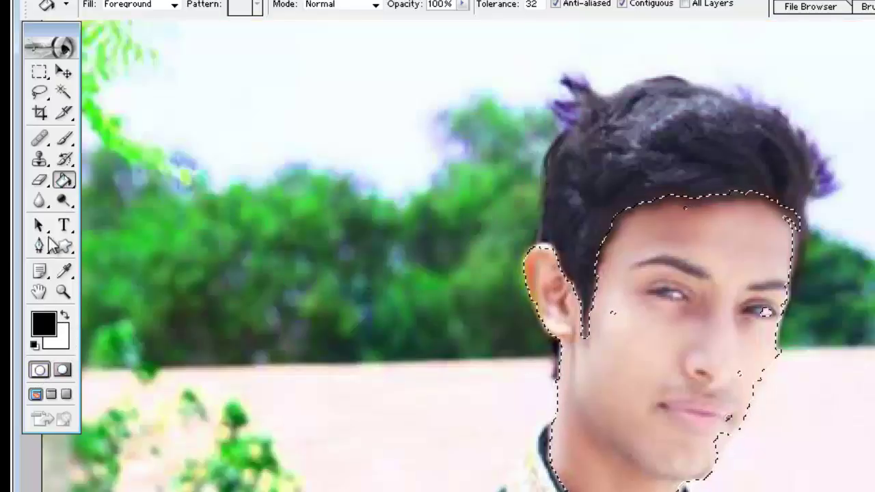
pyautogui.click(62, 370)
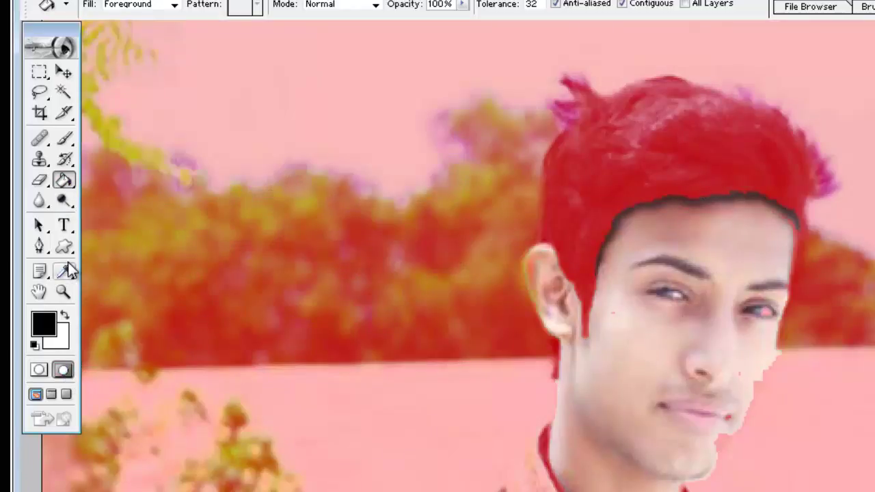
# Step: Erase the mask along the cheek and jaw edge with the size 13 Eraser, and return to Standard mode
pyautogui.click(40, 182)
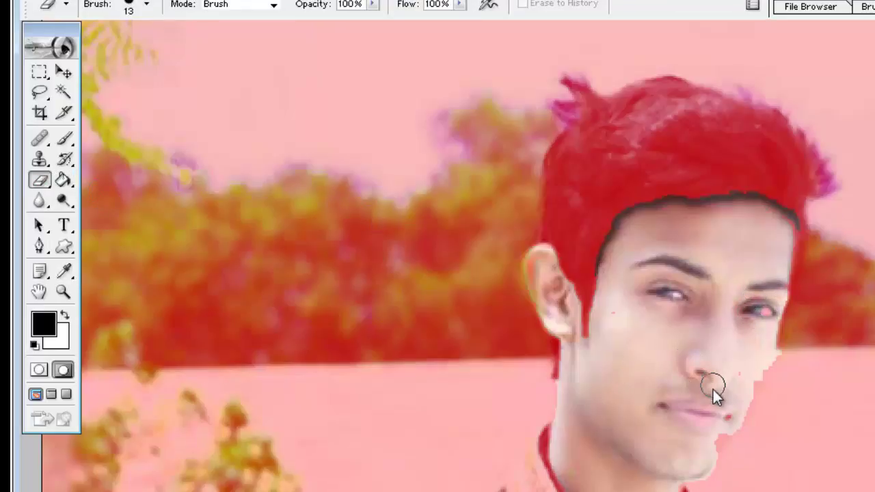
pyautogui.moveTo(767, 392)
pyautogui.mouseDown()
pyautogui.moveTo(783, 362)
pyautogui.moveTo(766, 401)
pyautogui.moveTo(697, 456)
pyautogui.moveTo(735, 436)
pyautogui.mouseUp()
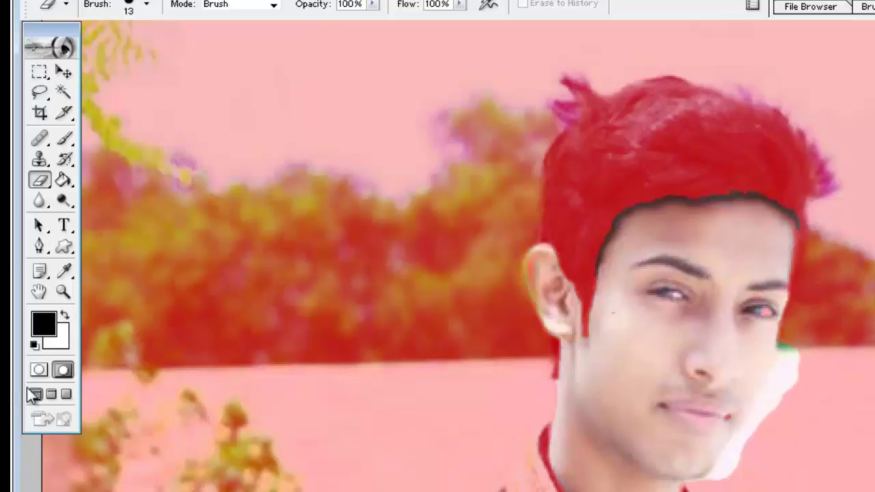
pyautogui.click(39, 371)
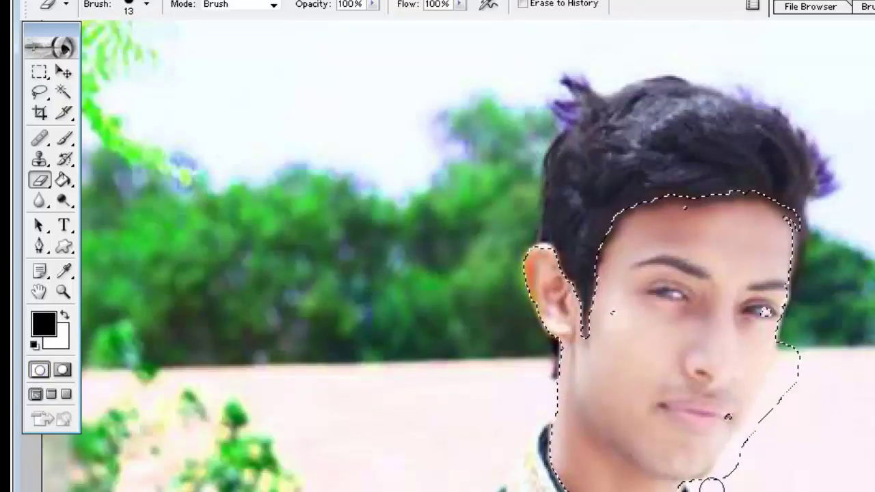
# Step: Erase a strip of Quick Mask outward from the cheek over the bushes, and return to Standard mode
pyautogui.click(63, 371)
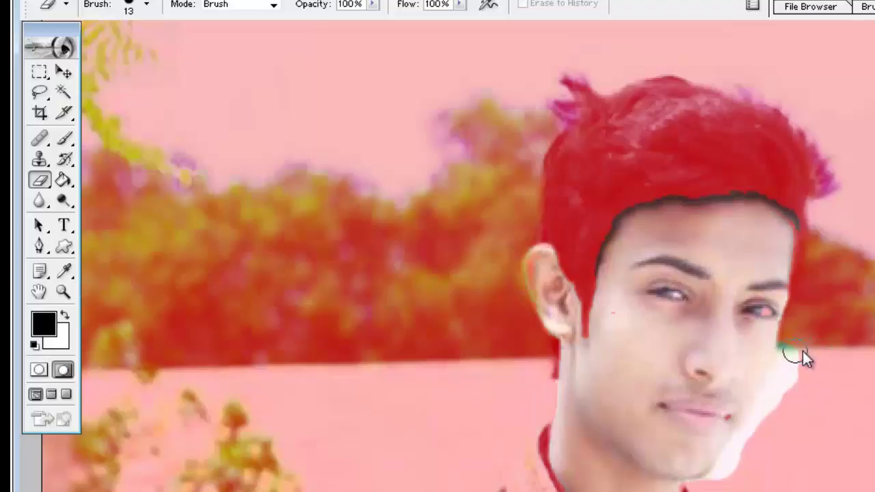
pyautogui.moveTo(827, 329); pyautogui.dragTo(874, 320)
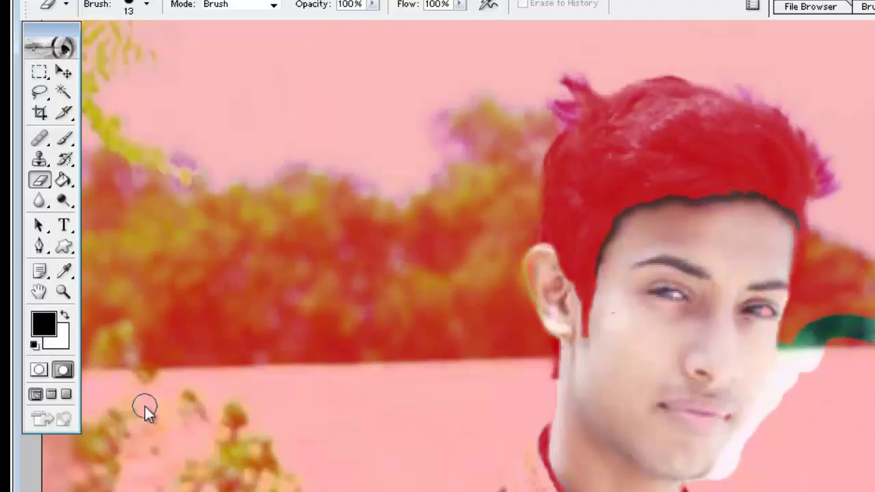
pyautogui.click(38, 370)
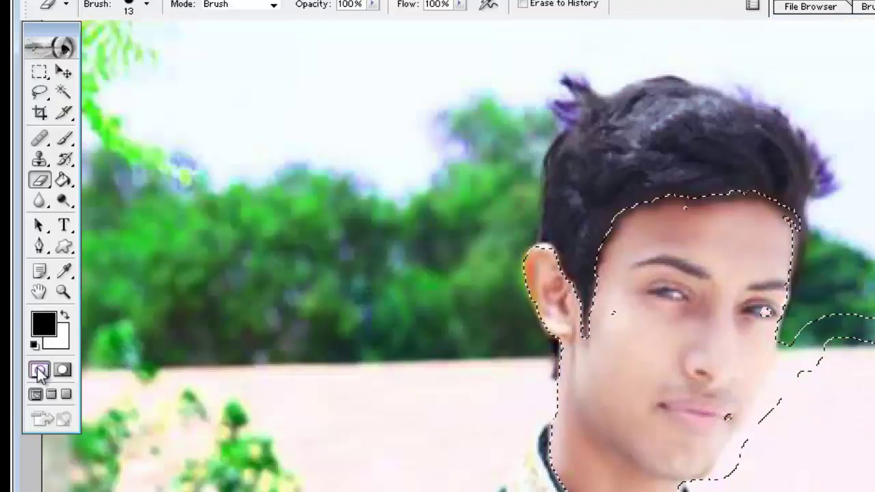
# Step: Re-enter Quick Mask, swap to a white foreground and black background, and restore the mask outside the cheek and jaw with the Eraser
pyautogui.click(63, 369)
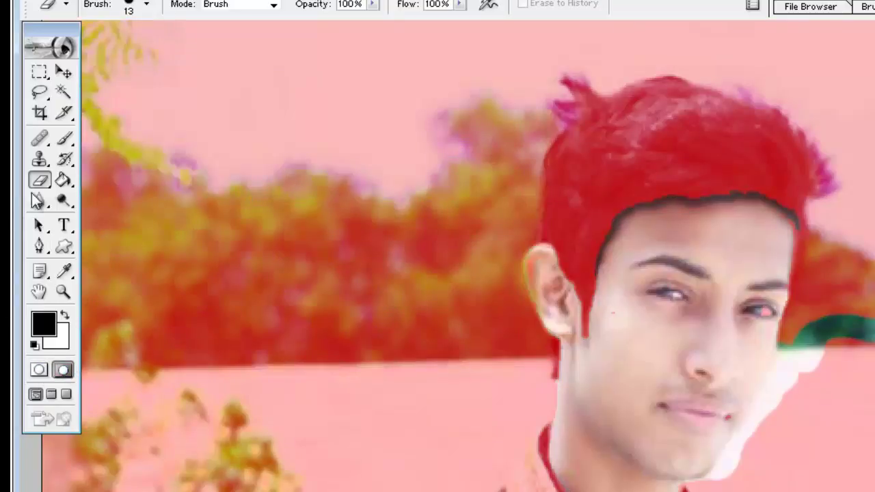
pyautogui.click(64, 316)
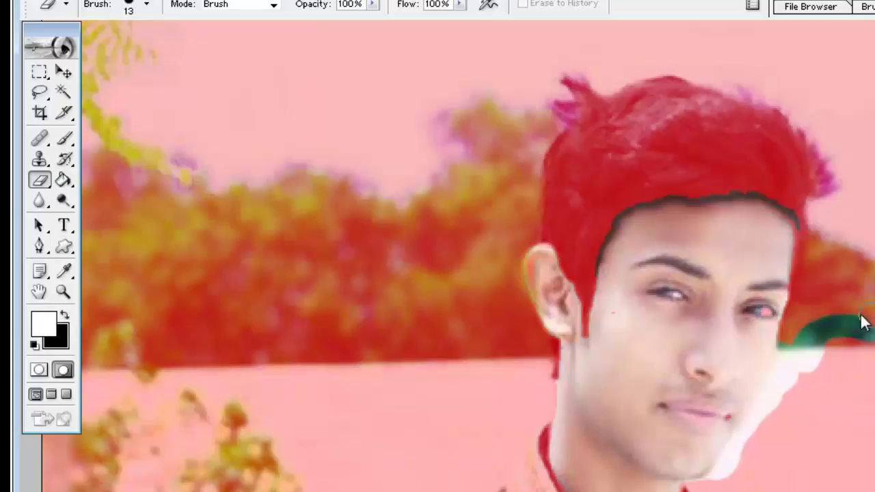
pyautogui.moveTo(861, 322)
pyautogui.mouseDown()
pyautogui.moveTo(839, 318)
pyautogui.moveTo(866, 344)
pyautogui.moveTo(863, 328)
pyautogui.moveTo(812, 317)
pyautogui.moveTo(799, 324)
pyautogui.moveTo(770, 402)
pyautogui.mouseUp()
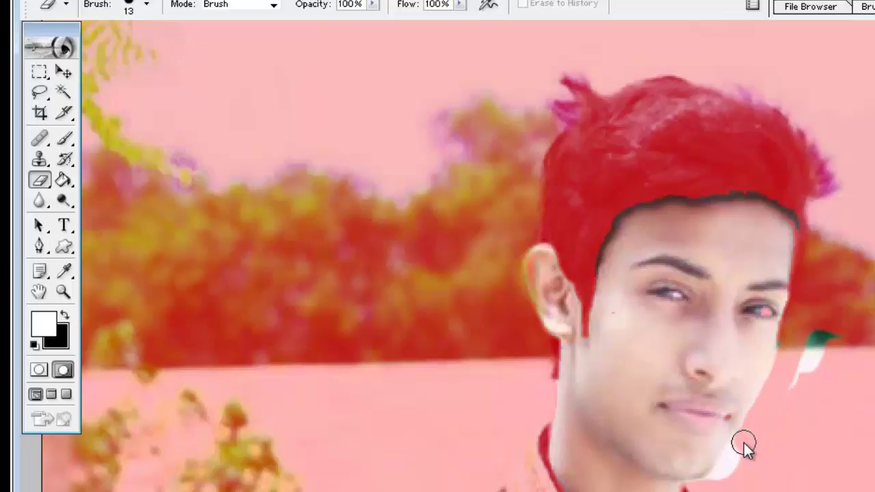
pyautogui.moveTo(743, 443); pyautogui.dragTo(706, 482)
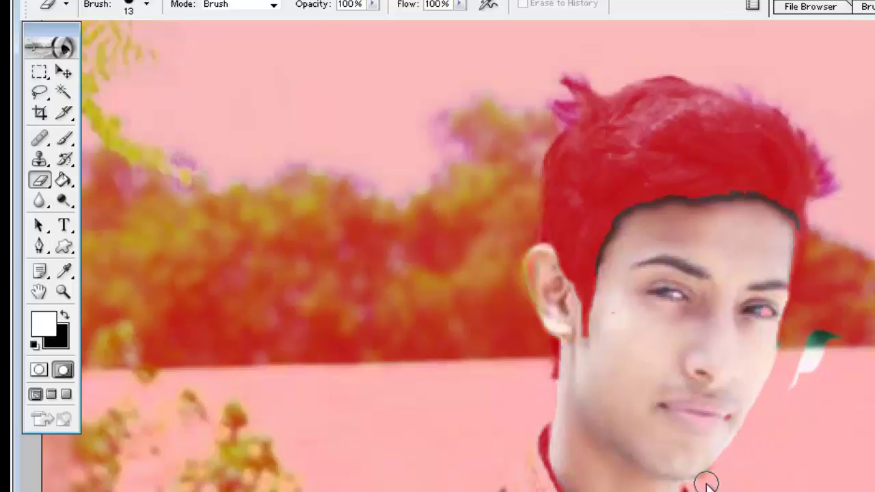
pyautogui.moveTo(828, 329); pyautogui.dragTo(816, 368)
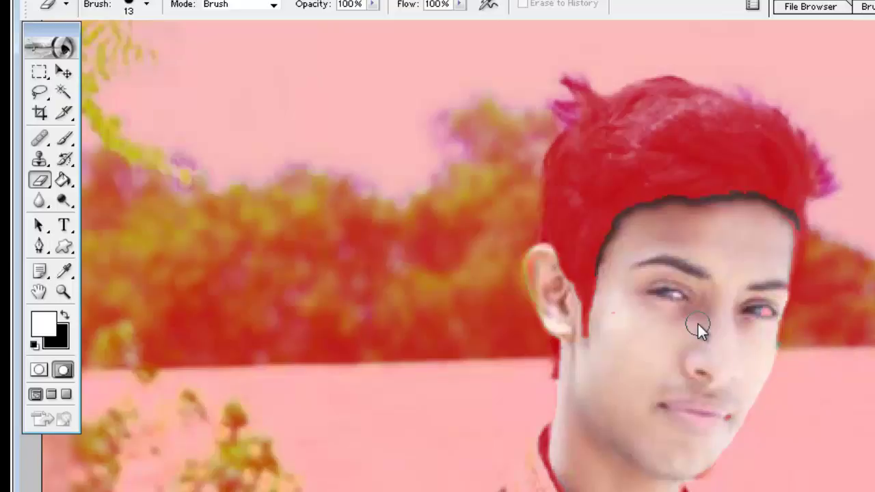
# Step: Reduce the Eraser brush to size 6 and mask out the eye nearest the visible ear
pyautogui.hotkey('ctrl', '+')
pyautogui.hotkey('ctrl', '+')
pyautogui.hotkey('ctrl', '+')
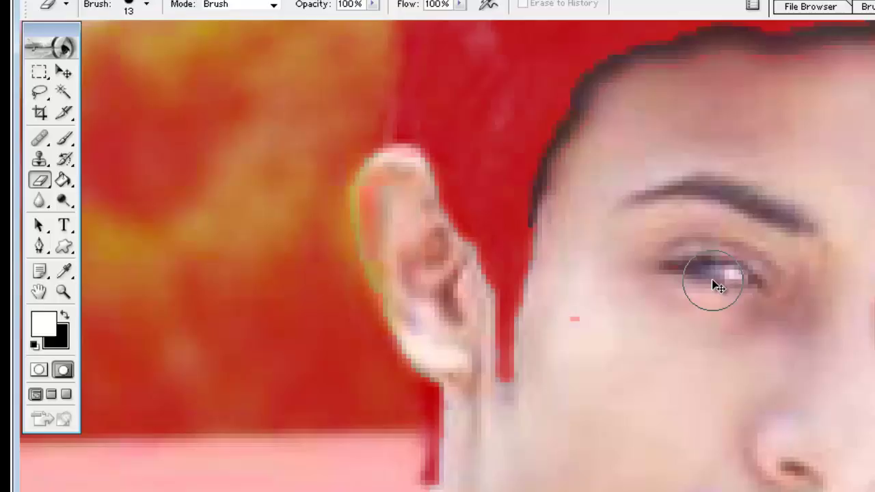
pyautogui.press('[')
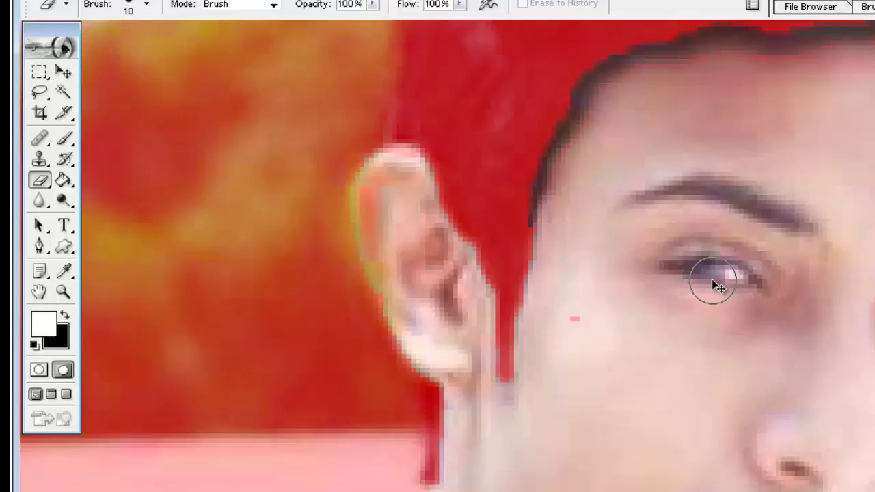
pyautogui.press('[')
pyautogui.press('[')
pyautogui.press(']')
pyautogui.moveTo(737, 280)
pyautogui.mouseDown()
pyautogui.moveTo(691, 273)
pyautogui.moveTo(752, 279)
pyautogui.mouseUp()
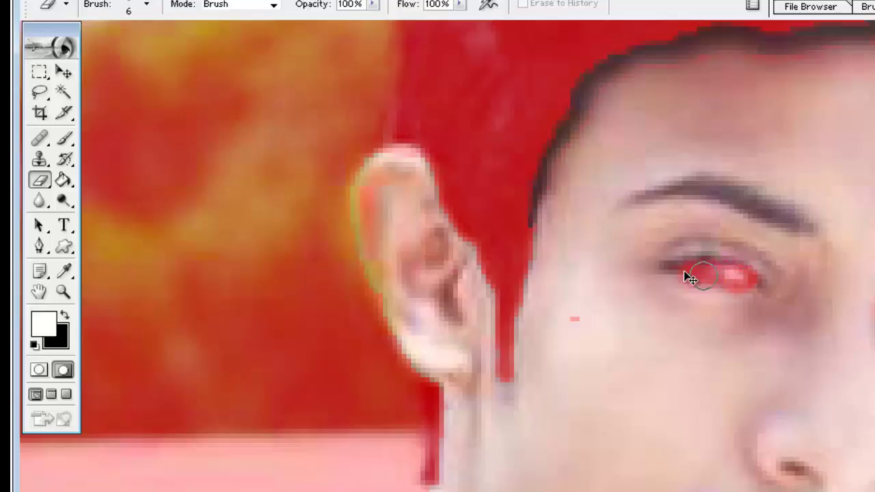
pyautogui.moveTo(690, 277); pyautogui.dragTo(693, 274)
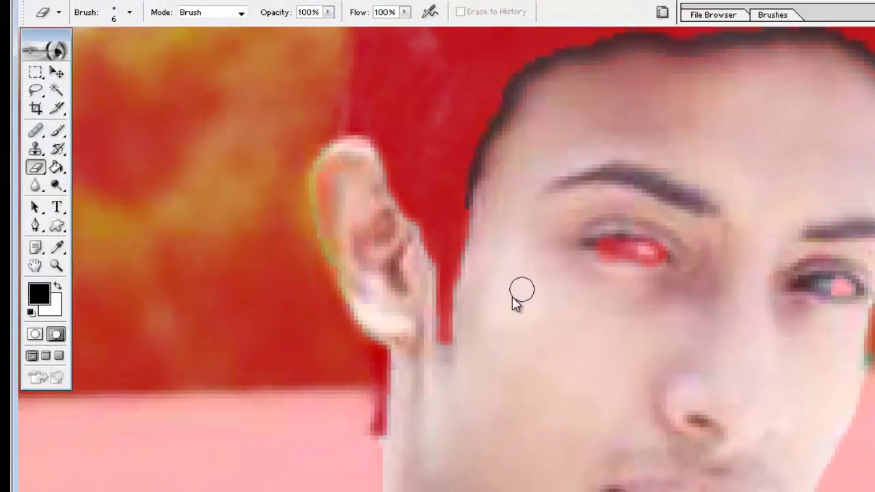
# Step: Swap to a white foreground and black background, and mask the stray edges around the hand below the sleeve with the size 6 Eraser
pyautogui.click(58, 286)
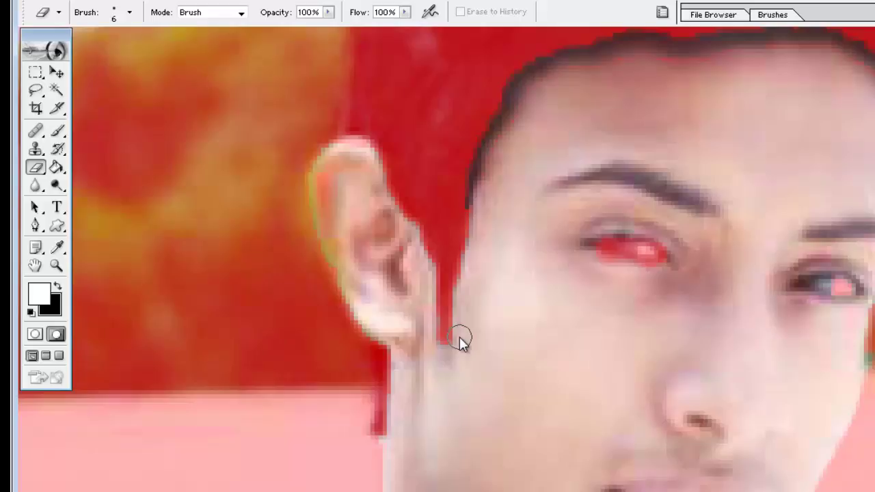
pyautogui.scroll(5, 460, 337)
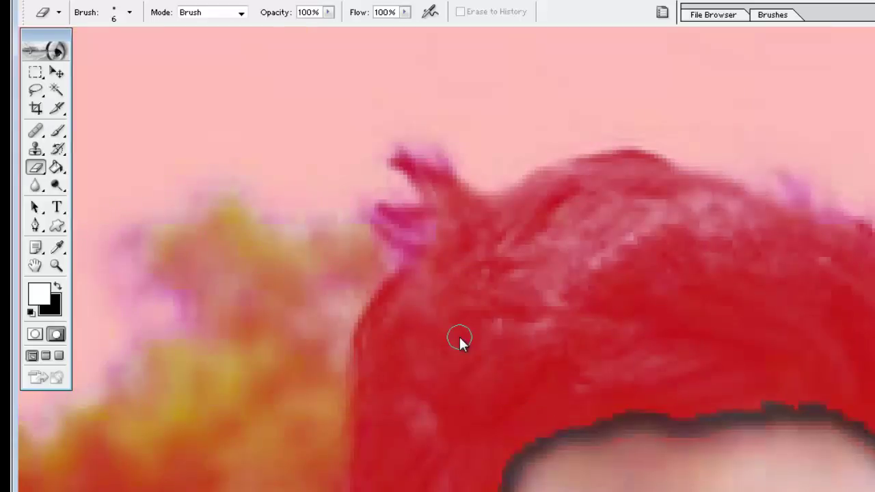
pyautogui.scroll(-6, 459, 338)
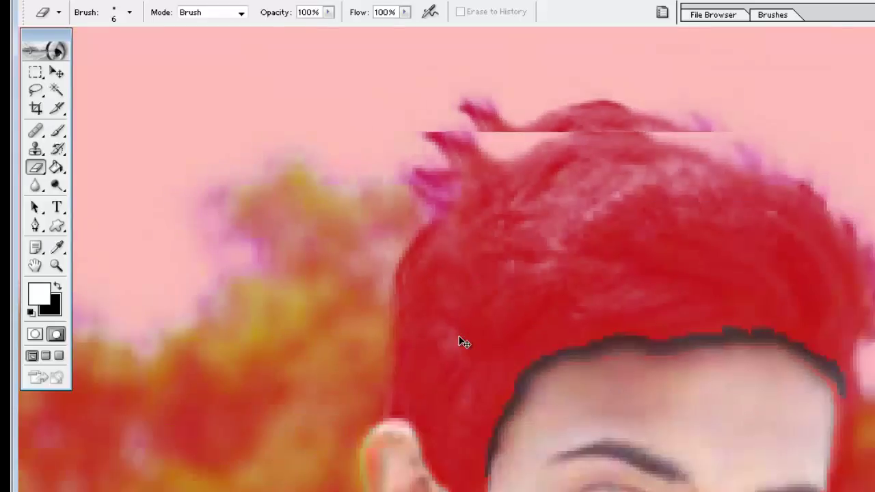
pyautogui.scroll(-2, 460, 339)
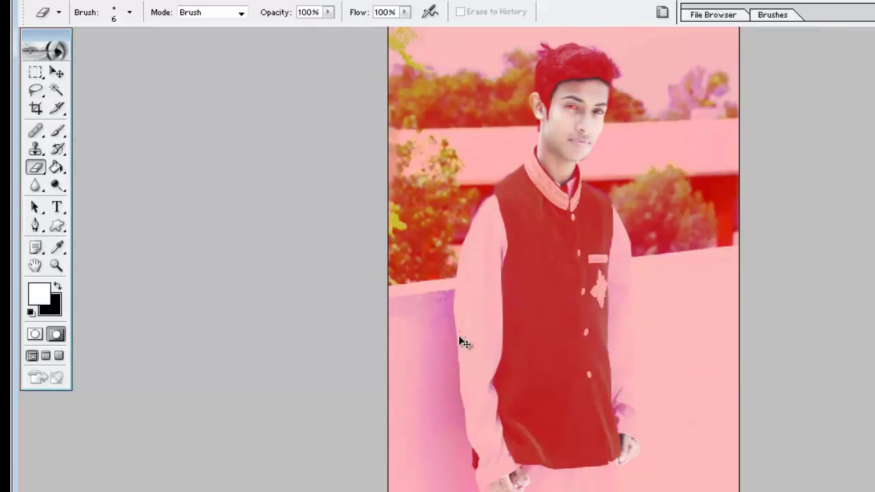
pyautogui.scroll(5, 462, 342)
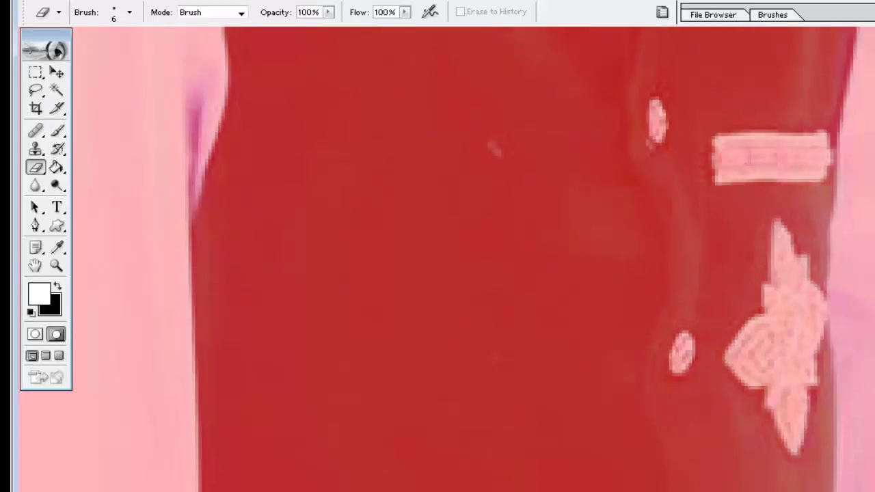
pyautogui.moveTo(287, 205); pyautogui.dragTo(752, 274)
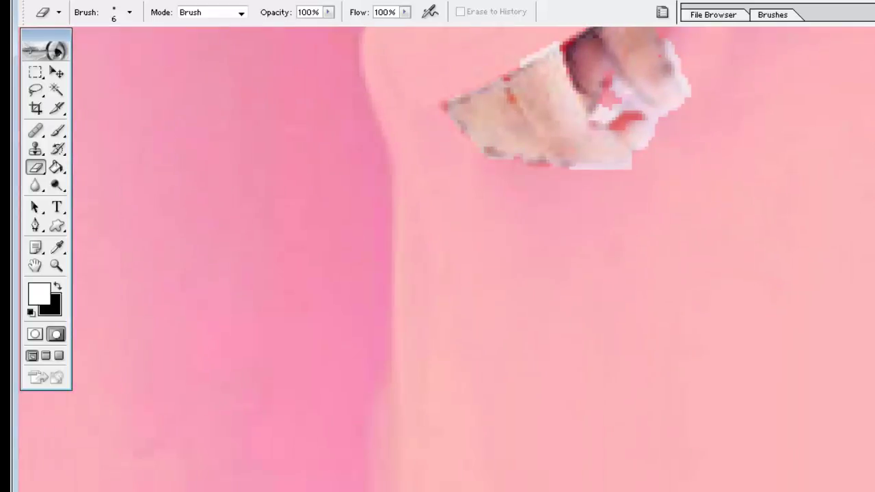
pyautogui.scroll(3, 711, 249)
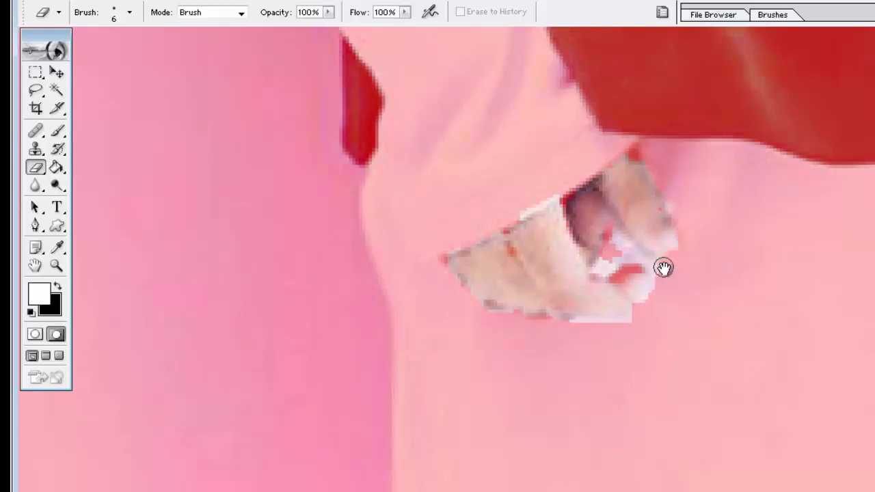
pyautogui.moveTo(664, 269)
pyautogui.mouseDown()
pyautogui.moveTo(627, 330)
pyautogui.moveTo(636, 326)
pyautogui.moveTo(614, 332)
pyautogui.moveTo(577, 324)
pyautogui.mouseUp()
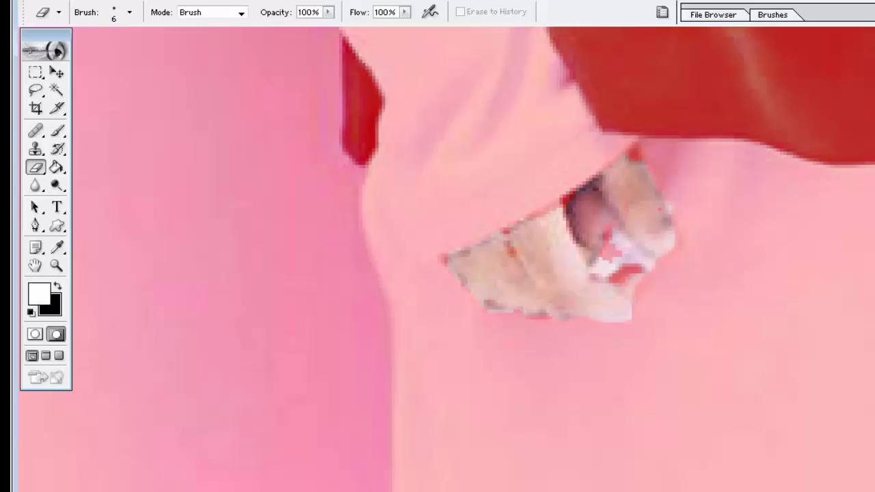
pyautogui.hscroll(10, 471, 260)
pyautogui.hscroll(-11, 472, 259)
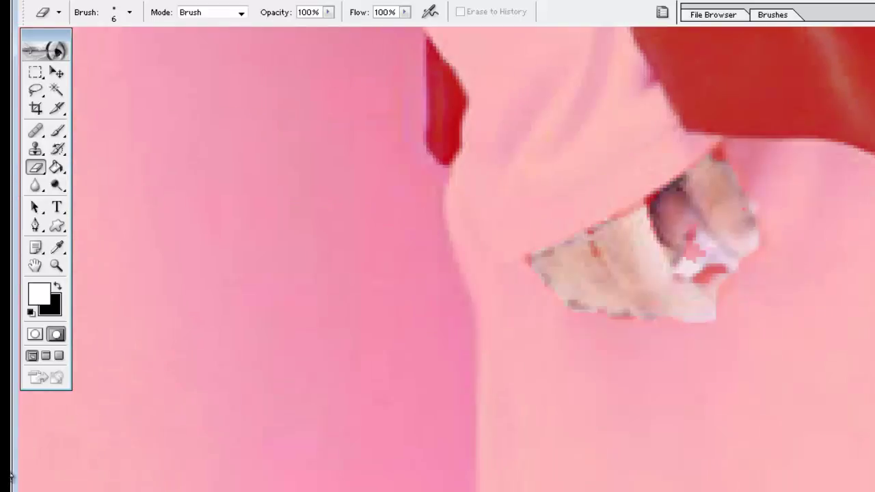
# Step: Return to Standard mode to turn the mask into a selection, and switch to the Move tool
pyautogui.click(34, 334)
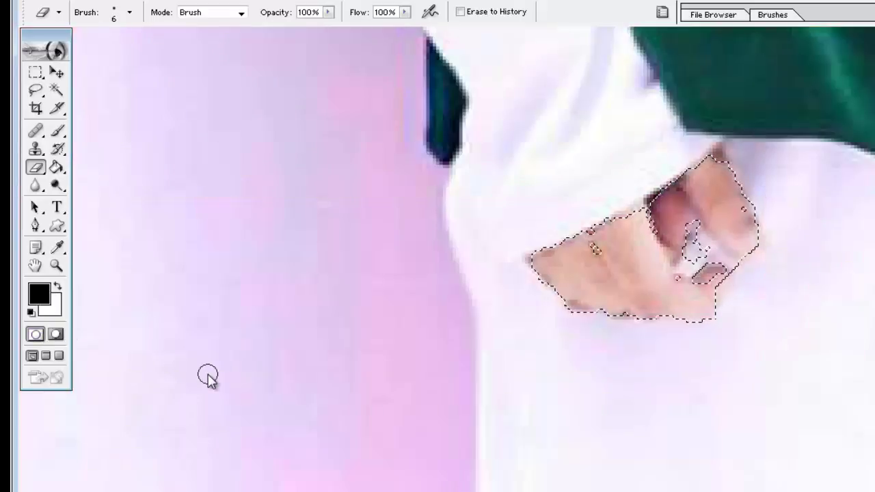
pyautogui.hotkey('ctrl', '-')
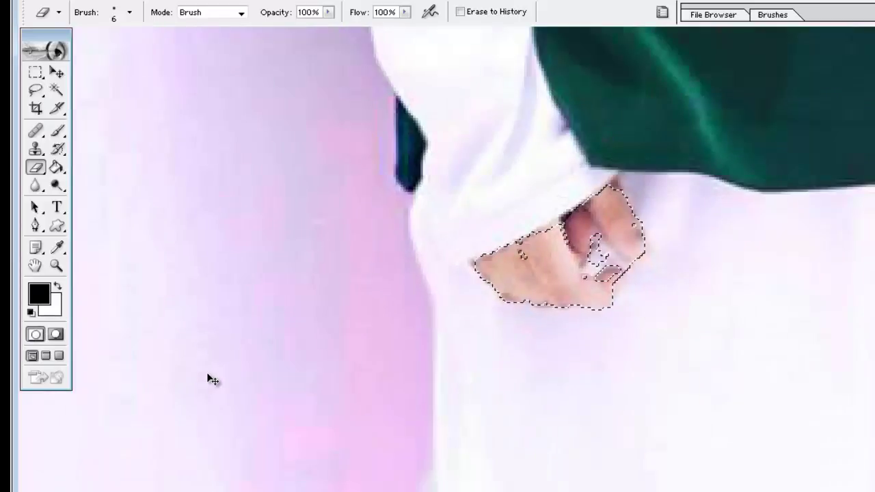
pyautogui.hotkey('ctrl', '0')
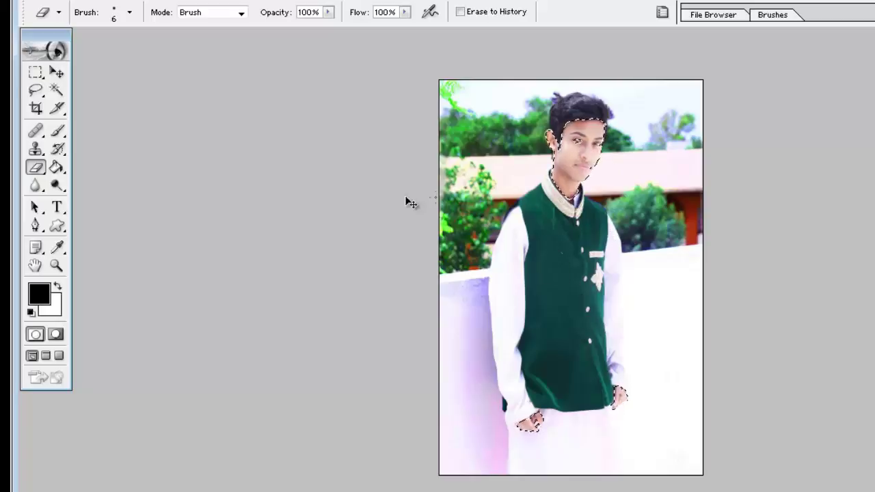
pyautogui.click(57, 73)
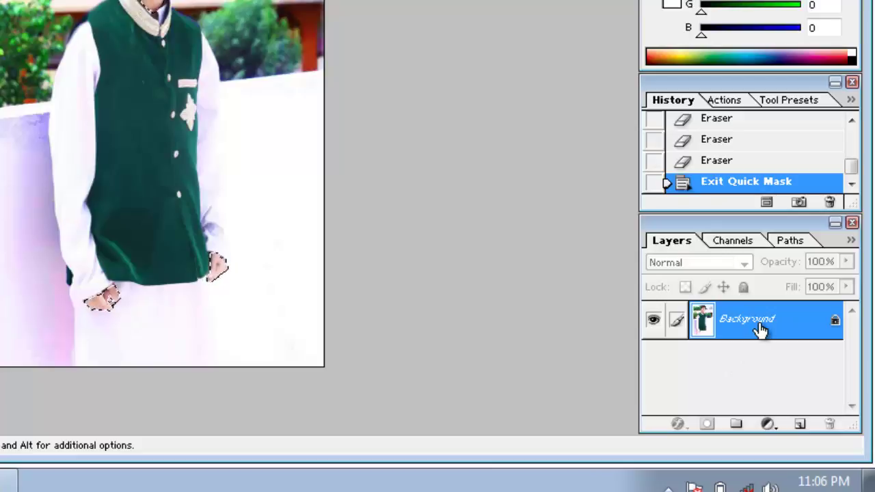
# Step: Add and delete an empty layer, and duplicate the Background layer as Background copy
pyautogui.click(801, 424)
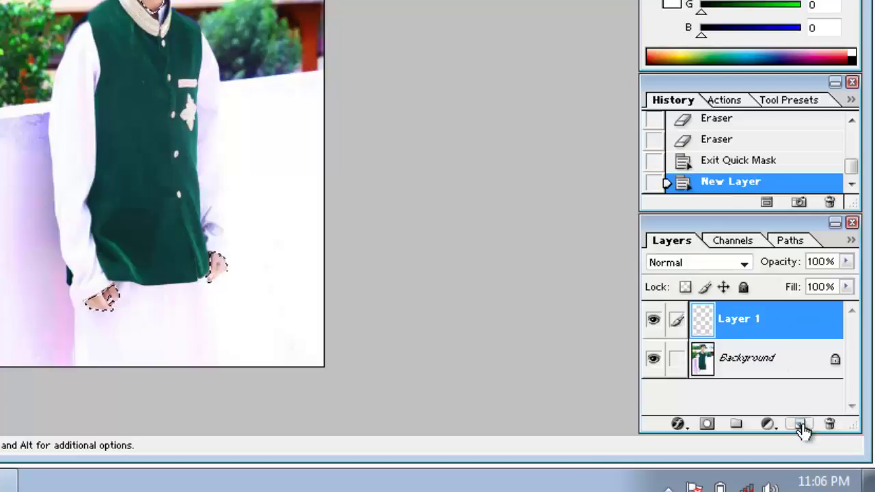
pyautogui.click(735, 359)
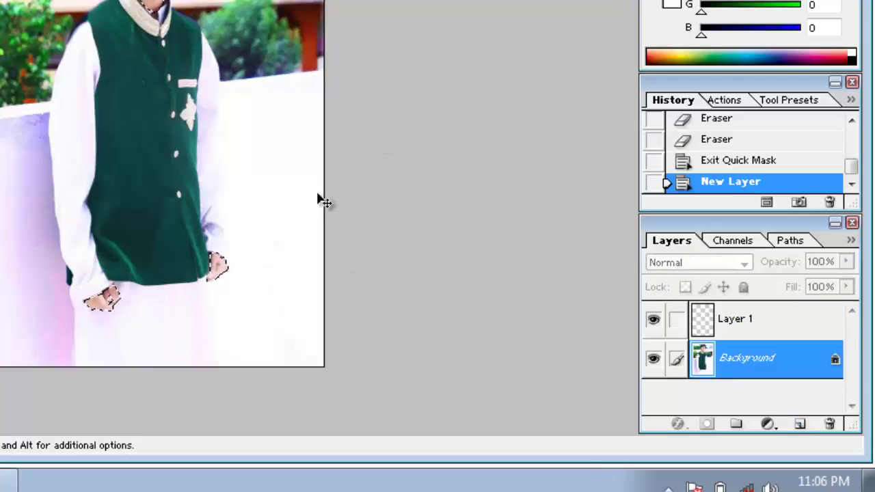
pyautogui.rightClick(726, 364)
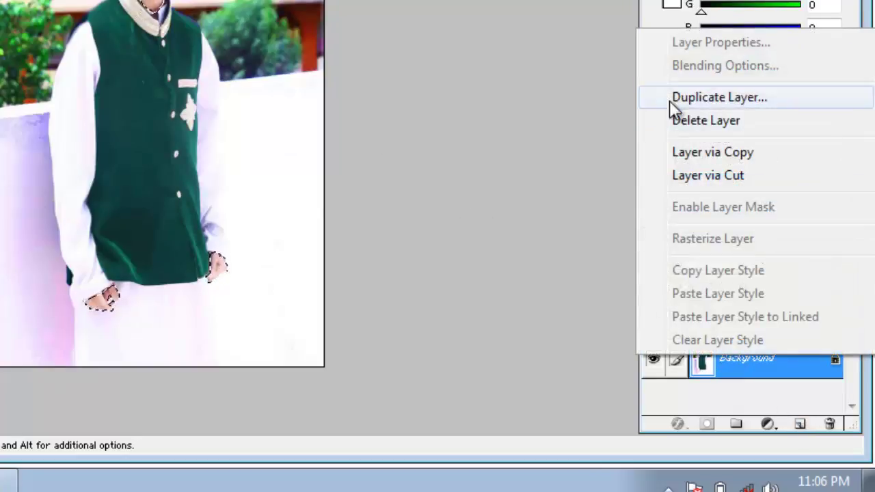
pyautogui.click(707, 98)
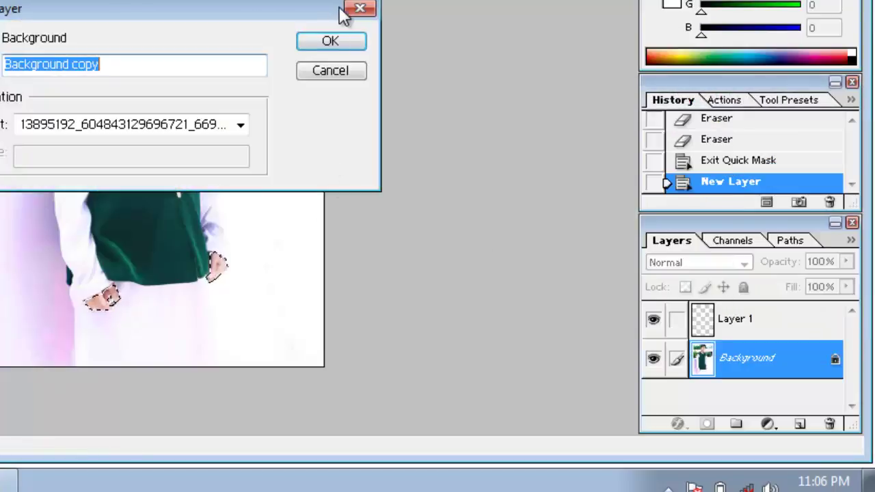
pyautogui.click(332, 41)
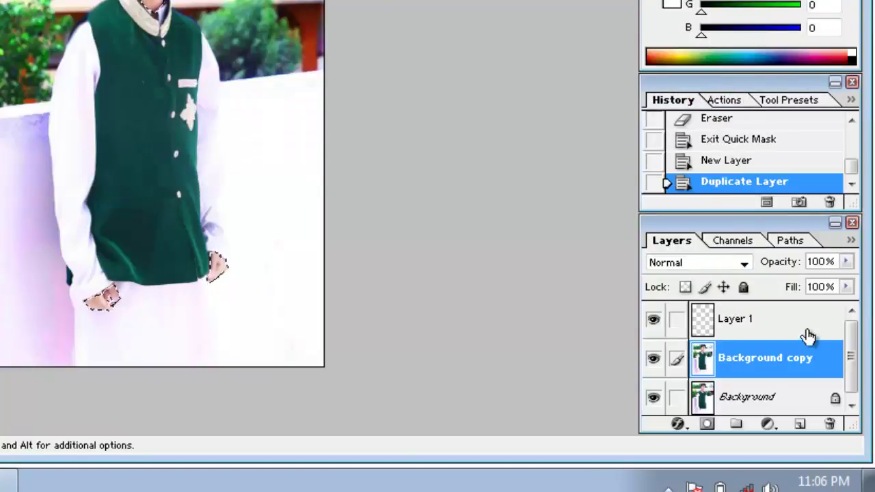
pyautogui.moveTo(773, 323); pyautogui.dragTo(831, 425)
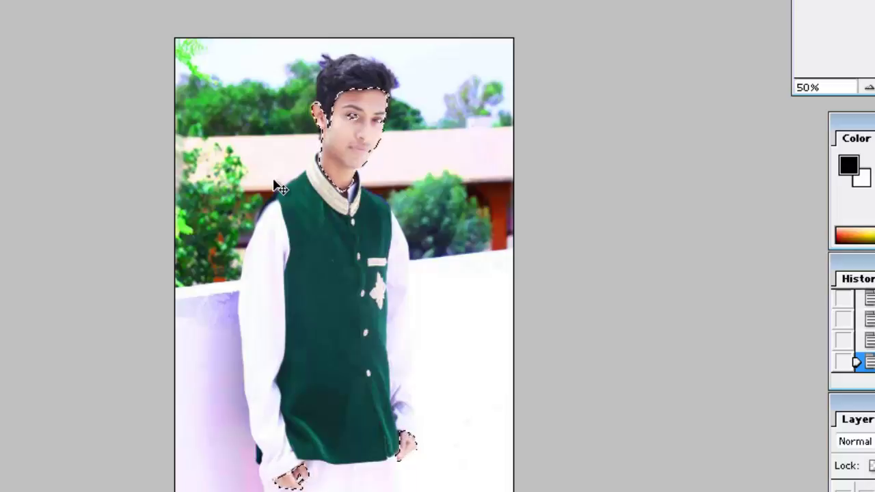
pyautogui.hotkey('ctrl', 'n')
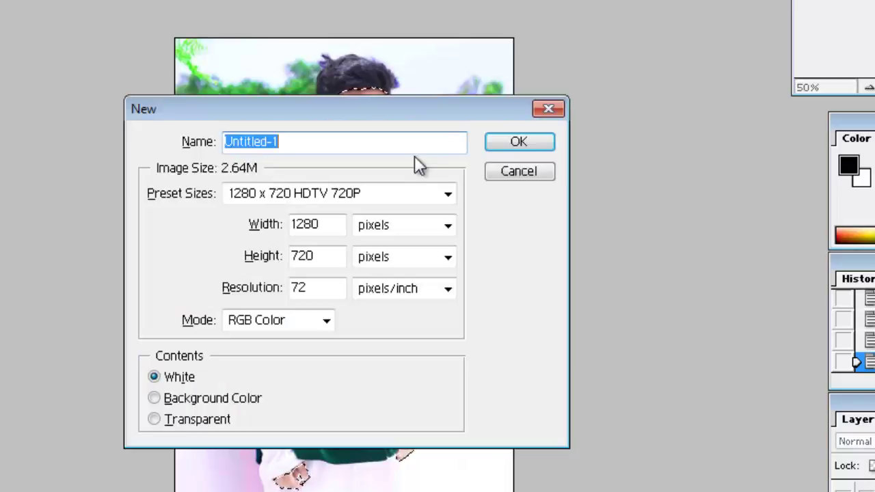
pyautogui.click(554, 112)
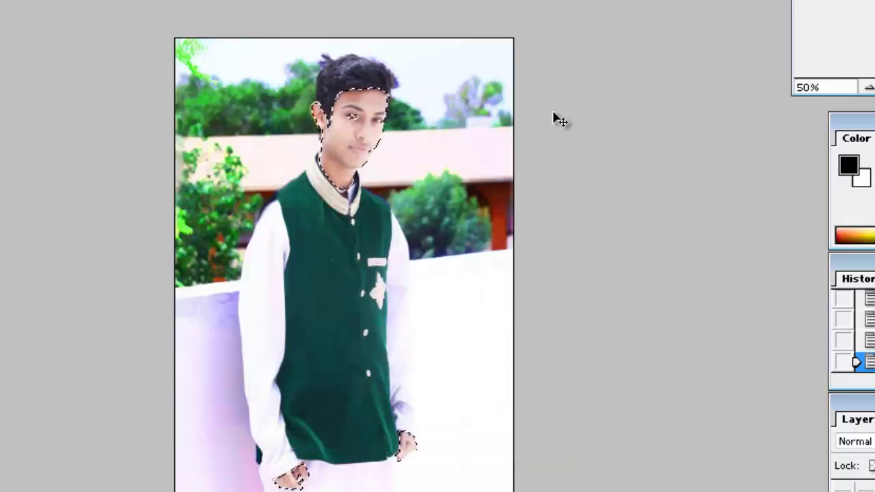
pyautogui.hotkey('ctrl', 'b')
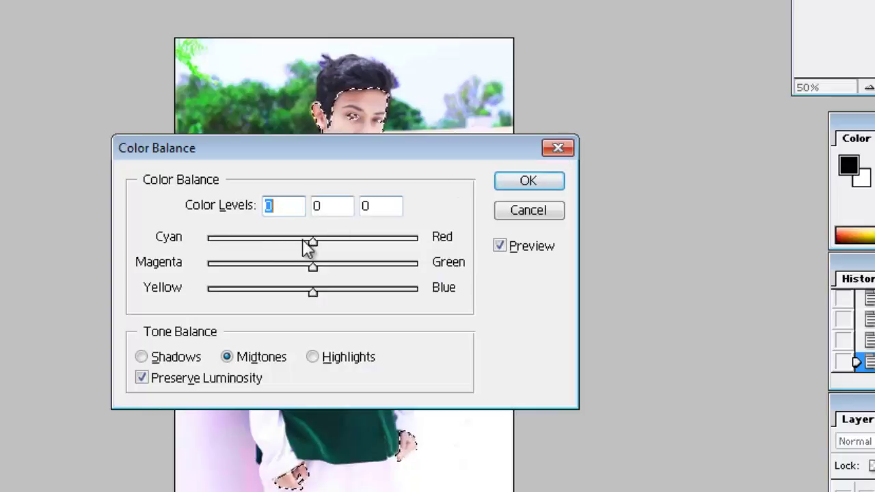
pyautogui.moveTo(361, 153); pyautogui.dragTo(370, 287)
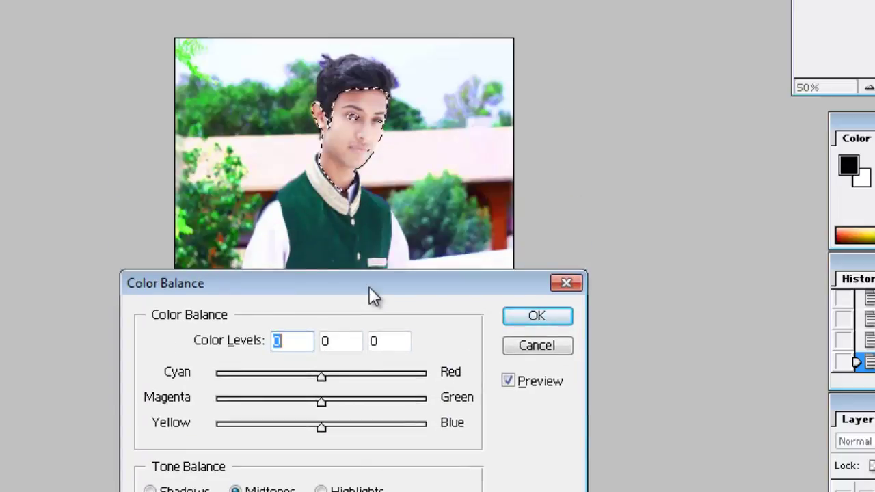
pyautogui.click(565, 283)
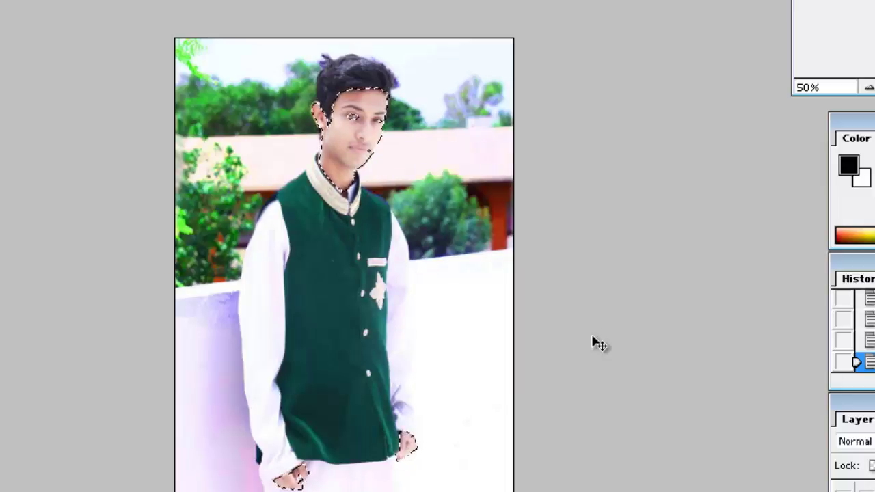
# Step: Try Color Balance midtone levels of +93, -57 and +84 on the selected skin, and cancel the adjustment
pyautogui.hotkey('ctrl', 'b')
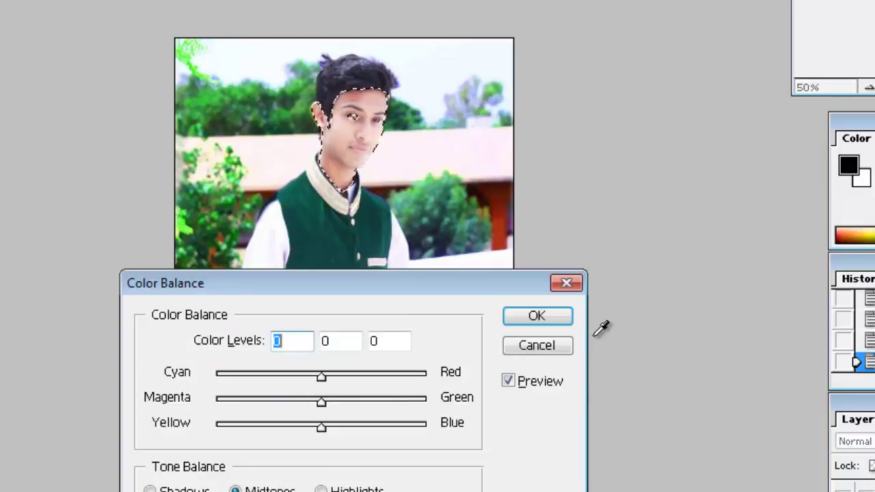
pyautogui.moveTo(322, 377); pyautogui.dragTo(380, 376)
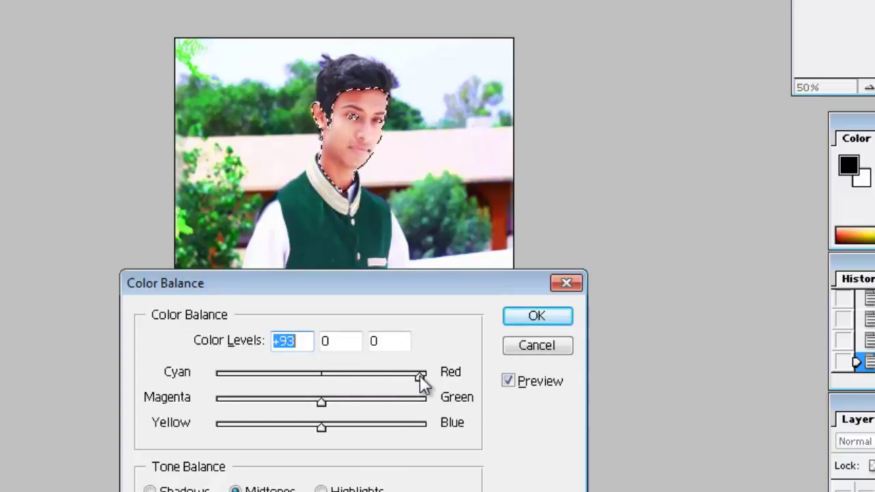
pyautogui.moveTo(406, 403)
pyautogui.mouseDown()
pyautogui.moveTo(417, 404)
pyautogui.moveTo(396, 403)
pyautogui.mouseUp()
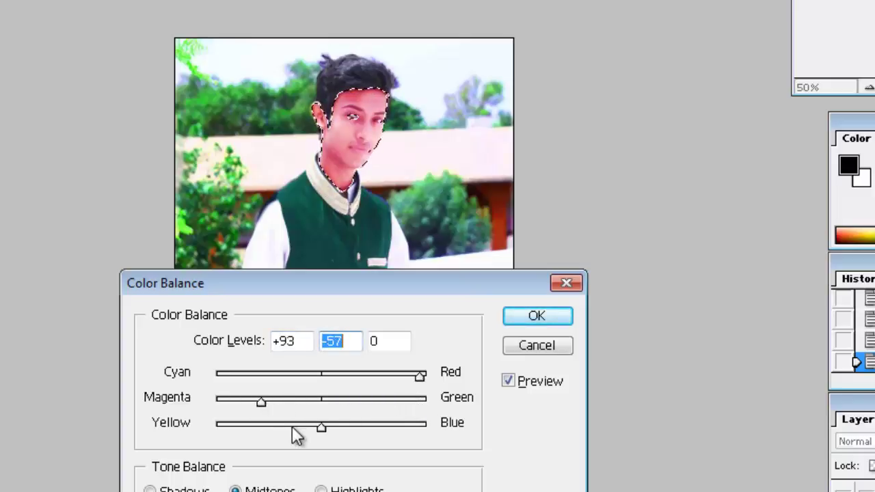
pyautogui.moveTo(321, 428); pyautogui.dragTo(428, 430)
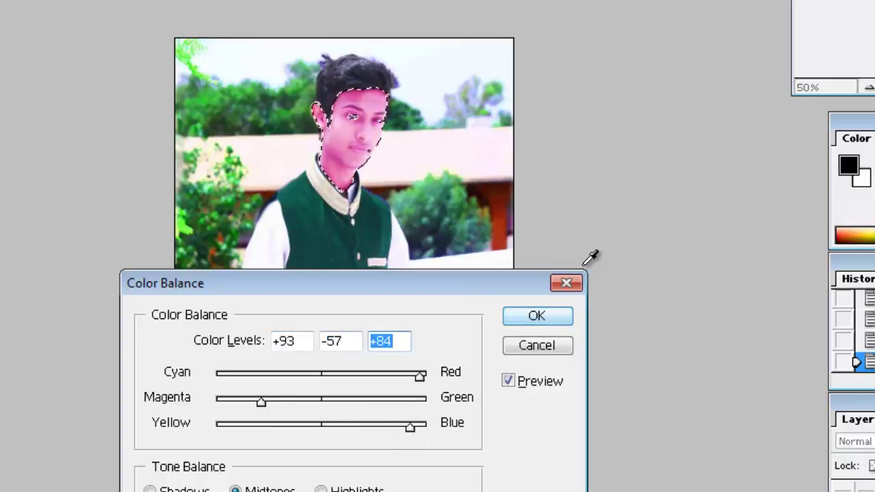
pyautogui.press('Escape')
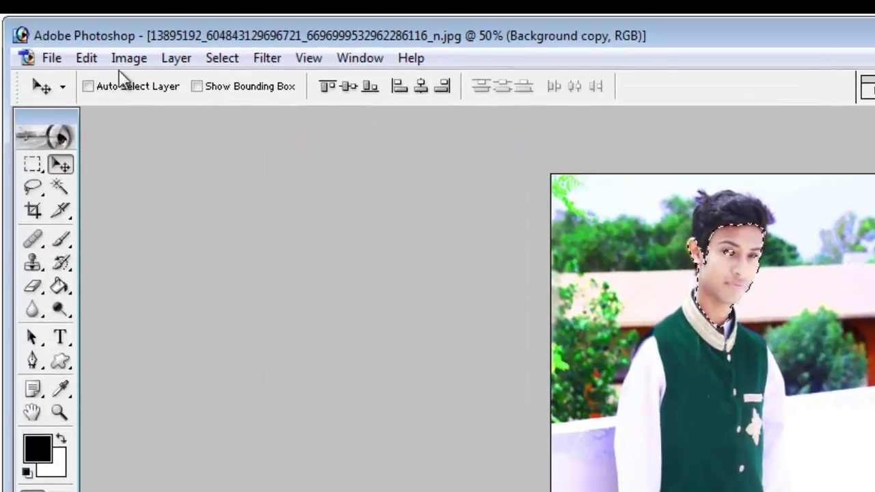
# Step: Try a Brightness of +15 on the selected skin with Brightness/Contrast, cancel it, and return to the Move tool
pyautogui.click(124, 60)
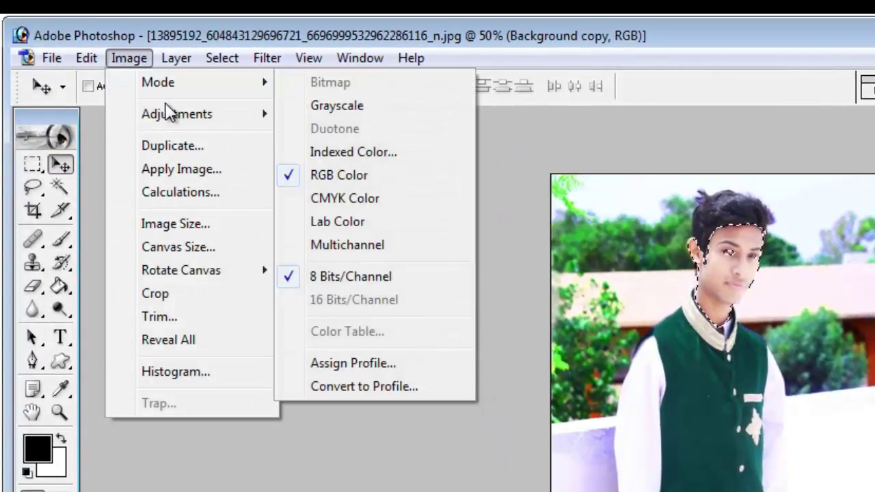
pyautogui.moveTo(176, 115)
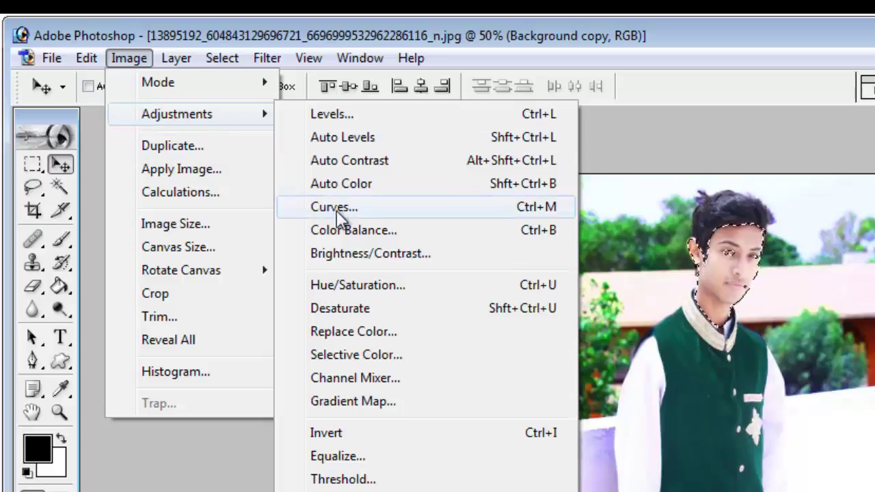
pyautogui.click(360, 255)
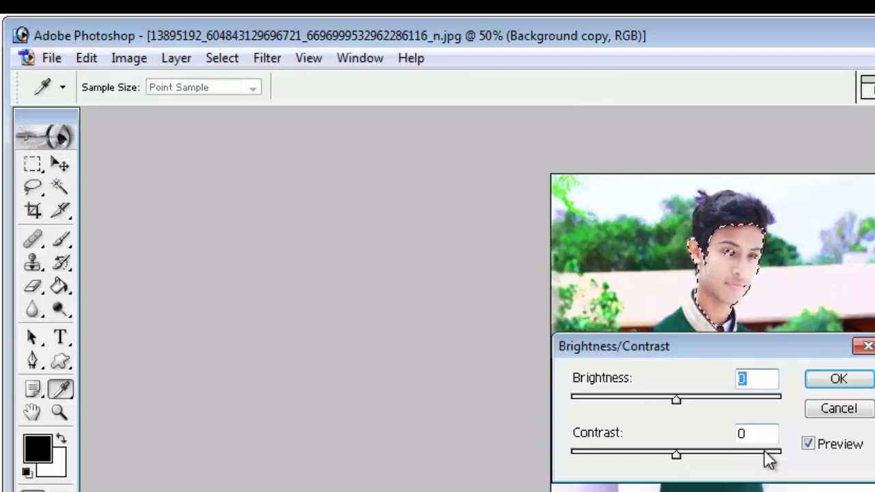
pyautogui.moveTo(703, 399); pyautogui.dragTo(685, 401)
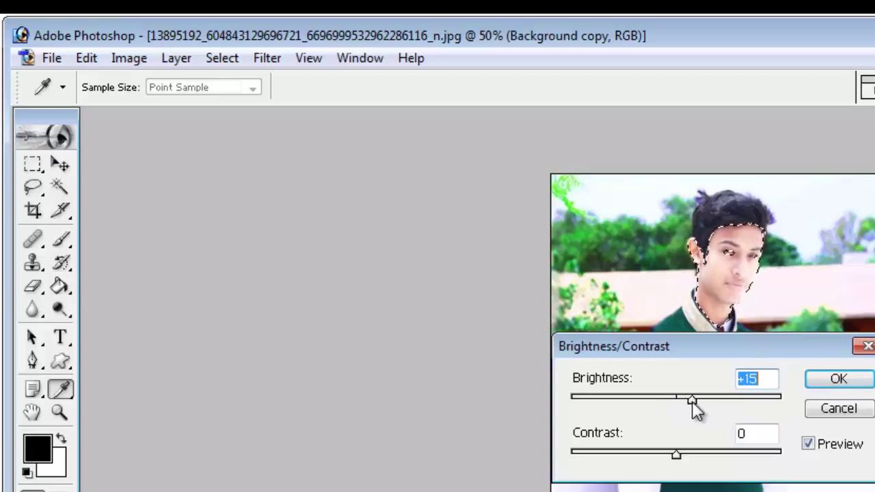
pyautogui.click(867, 346)
pyautogui.press('v')
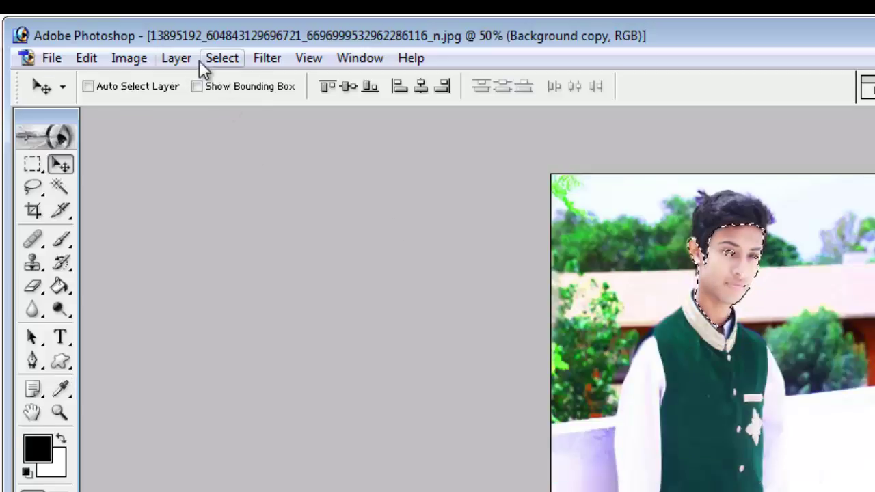
pyautogui.click(176, 58)
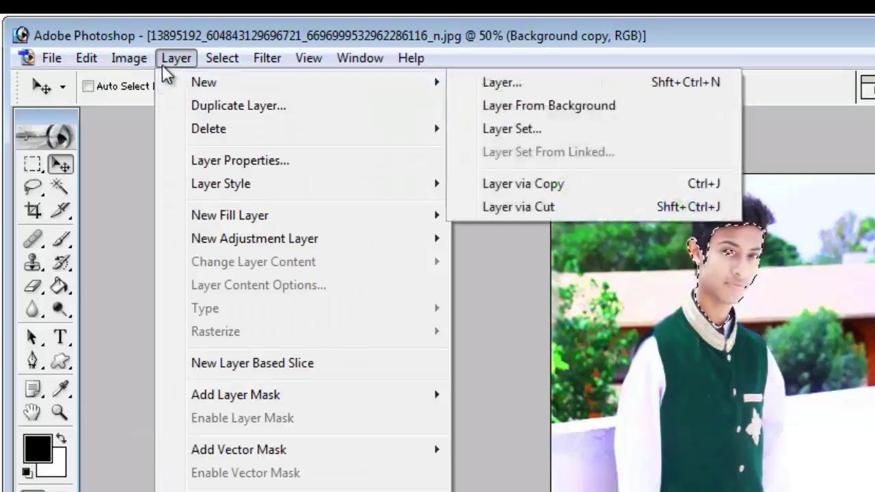
pyautogui.moveTo(143, 59)
pyautogui.moveTo(184, 117)
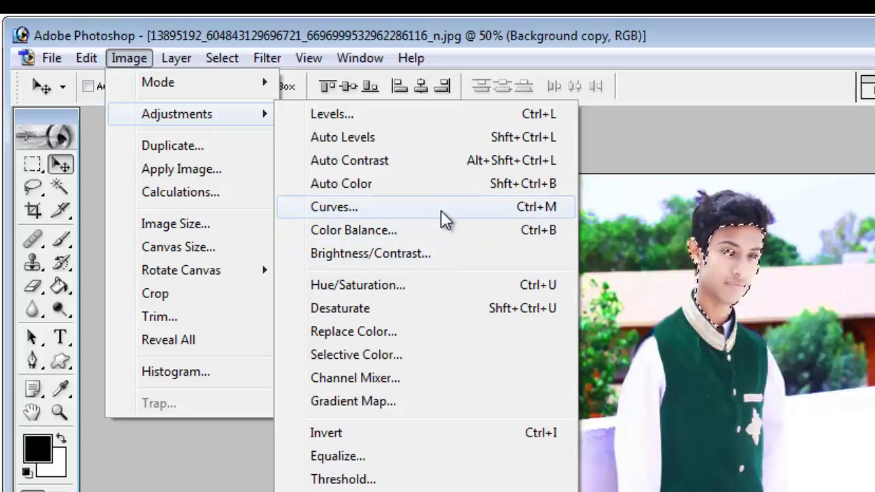
pyautogui.click(334, 206)
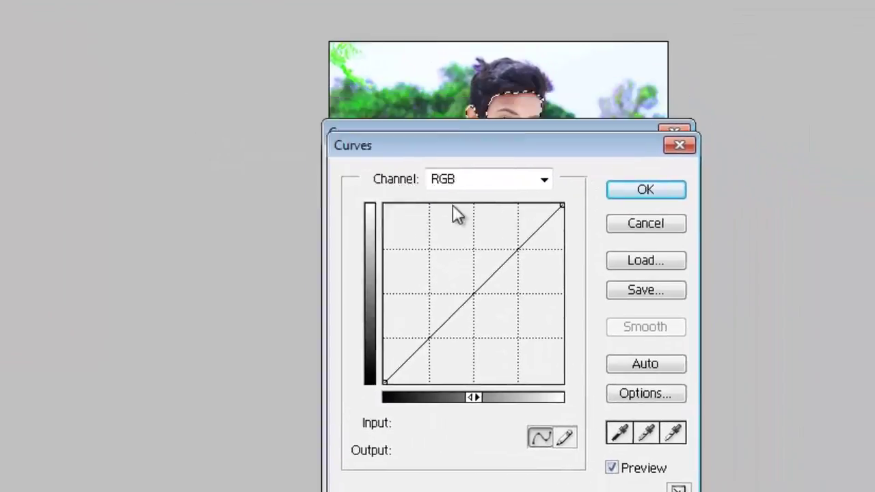
pyautogui.click(680, 145)
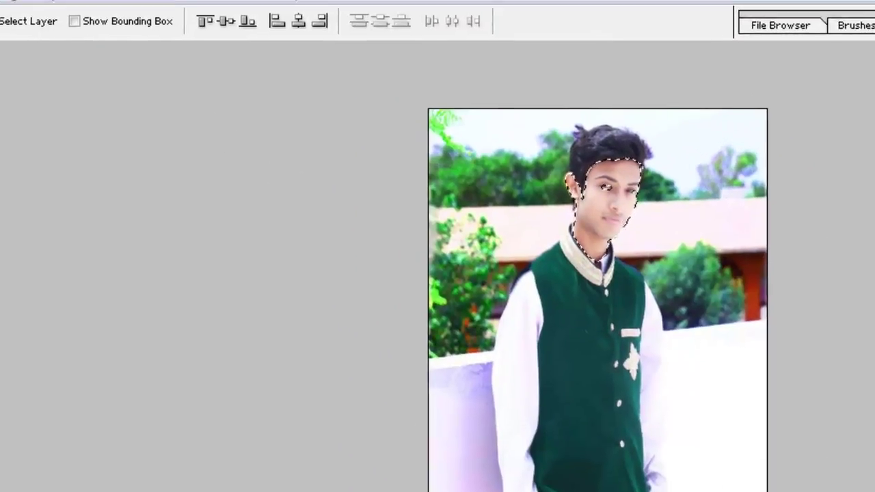
# Step: Brighten the selected skin with Curves by raising the middle of the RGB curve, apply the adjustment, and deselect
pyautogui.click(83, 44)
pyautogui.moveTo(140, 108)
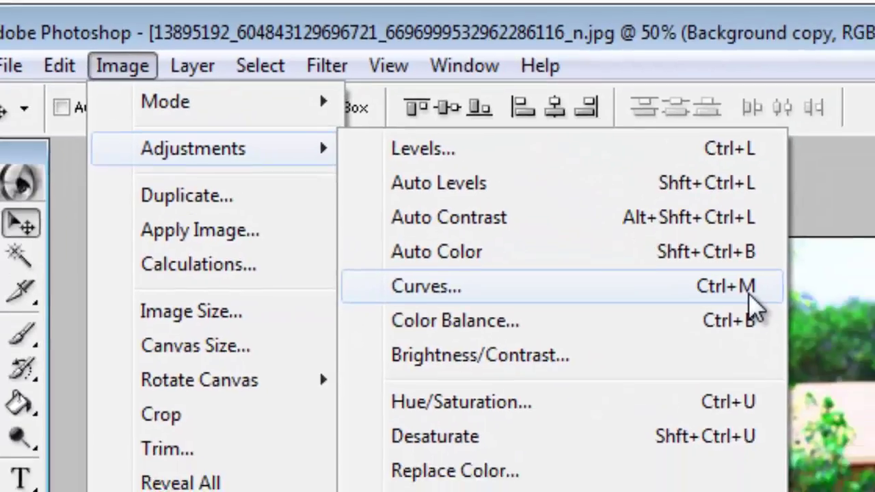
pyautogui.click(824, 318)
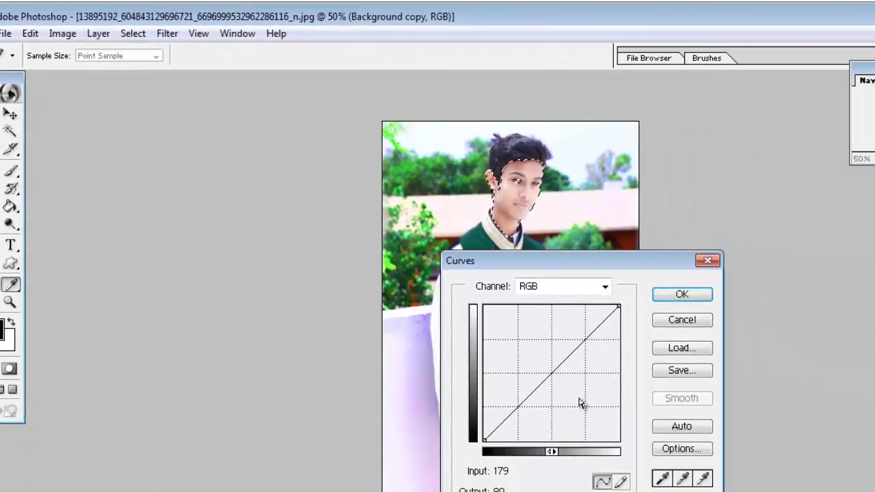
pyautogui.click(550, 372)
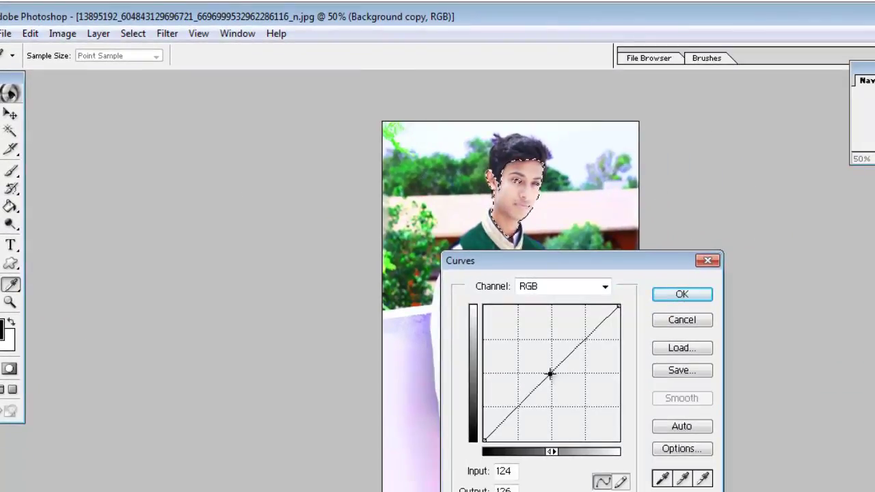
pyautogui.moveTo(550, 372); pyautogui.dragTo(511, 366)
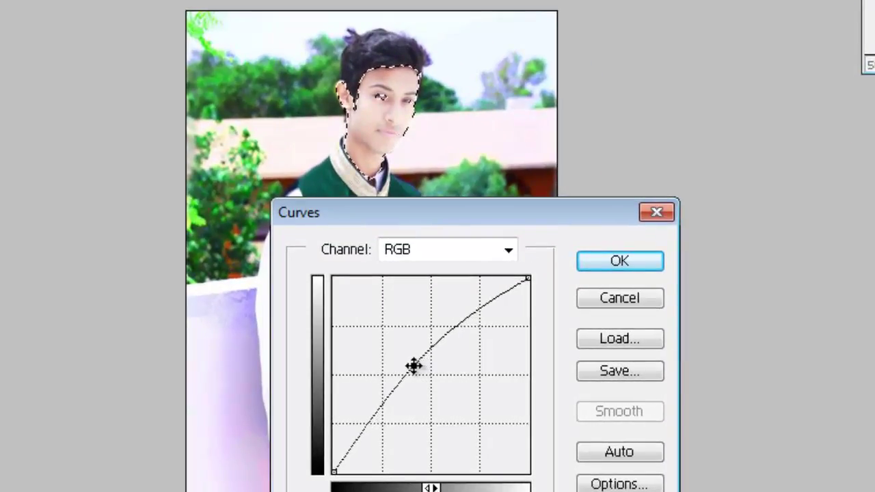
pyautogui.moveTo(413, 365)
pyautogui.mouseDown()
pyautogui.moveTo(419, 374)
pyautogui.moveTo(417, 368)
pyautogui.mouseUp()
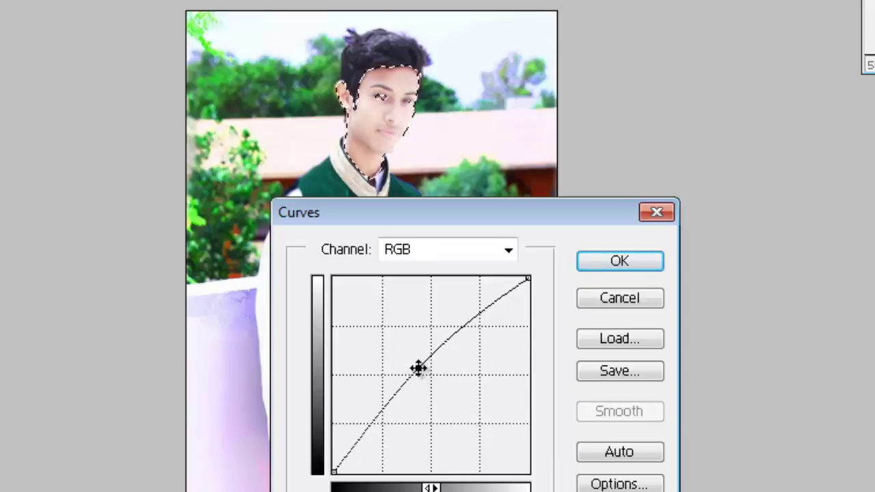
pyautogui.click(629, 261)
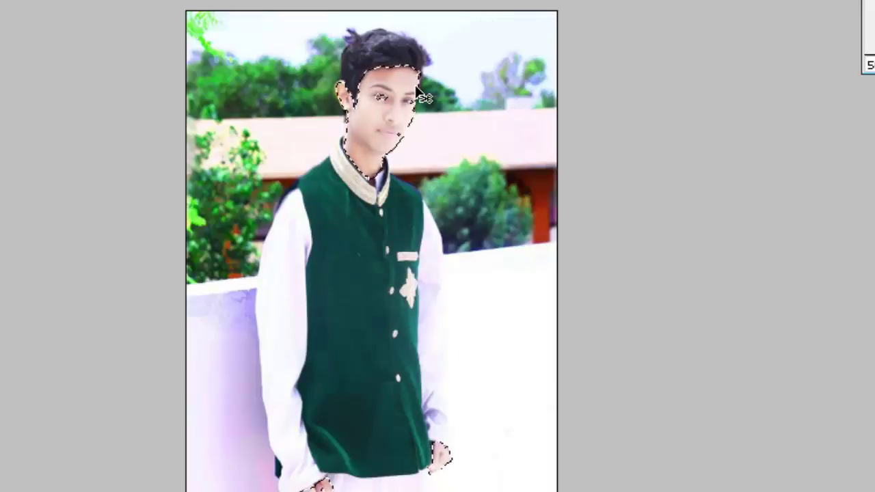
pyautogui.hotkey('ctrl', 'd')
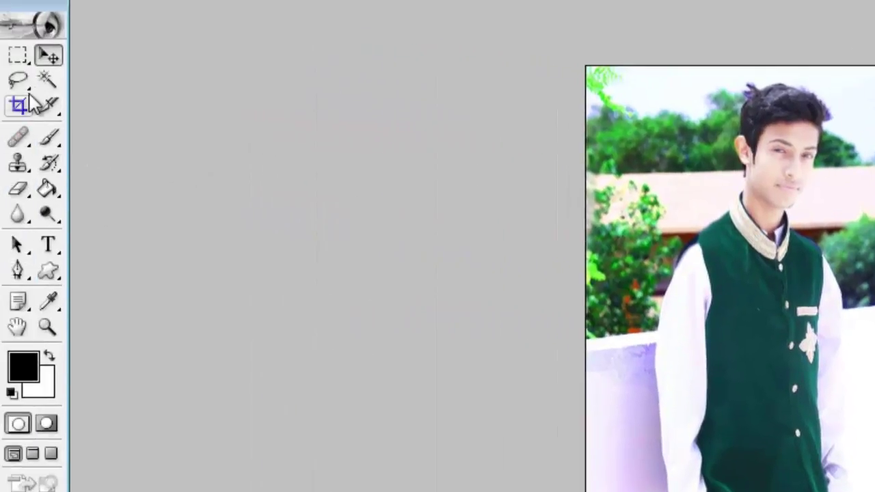
# Step: Try selecting the sky and the bright foliage beside the head with the Magic Wand, and clear the selection
pyautogui.click(49, 82)
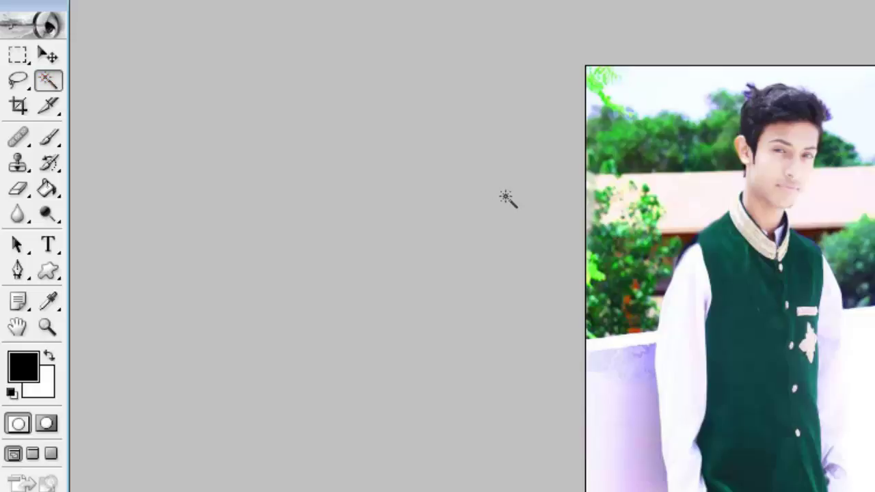
pyautogui.click(607, 148)
pyautogui.keyDown('shift'); pyautogui.click(655, 104); pyautogui.keyUp('shift')
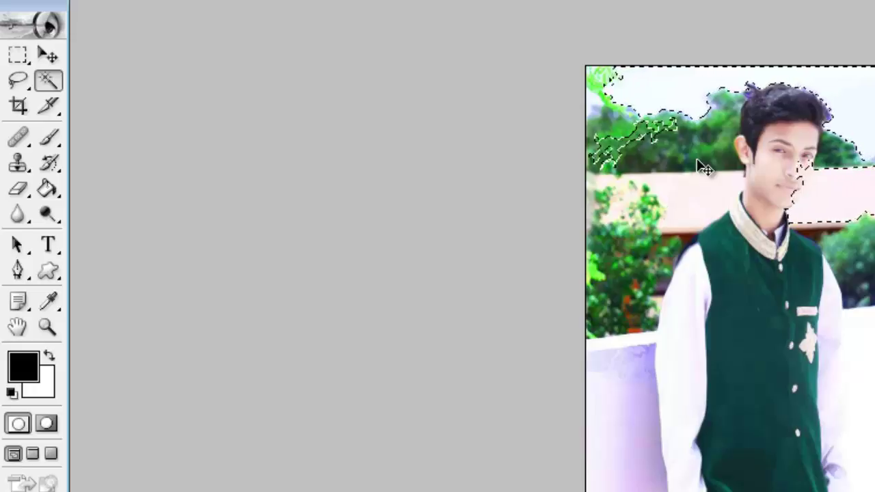
pyautogui.hotkey('ctrl', 'shift', 's')
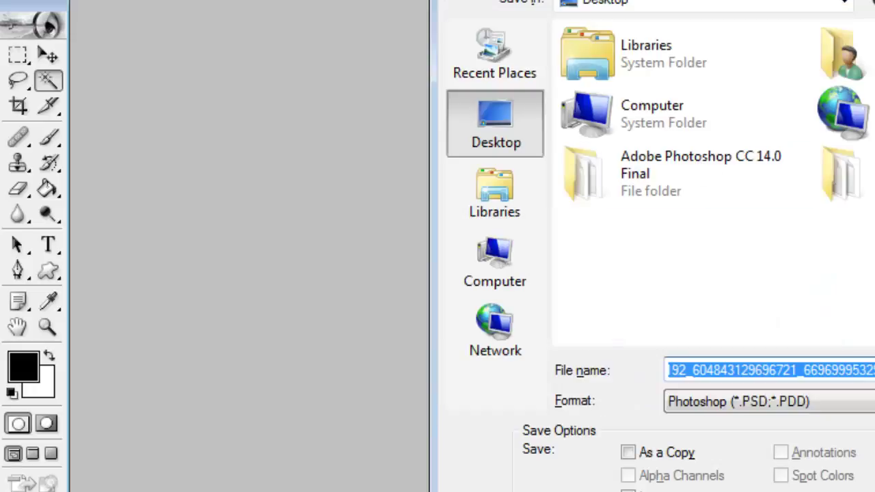
pyautogui.press('Escape')
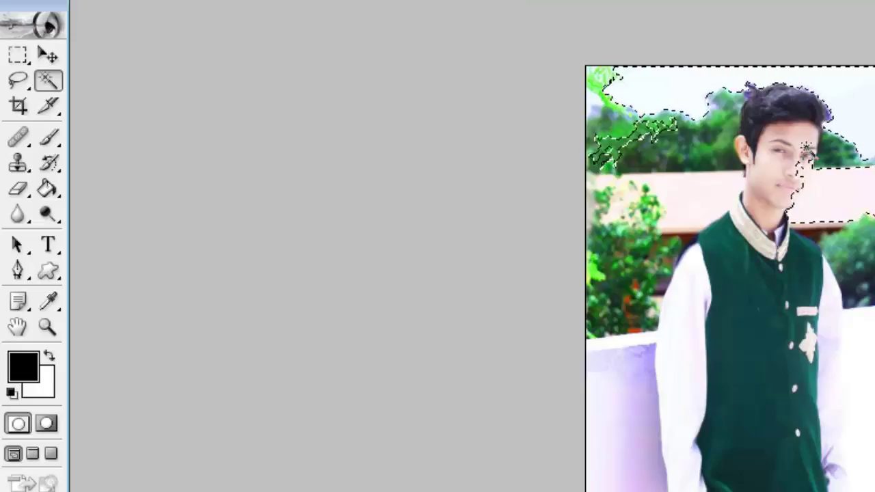
pyautogui.hotkey('ctrl', 'd')
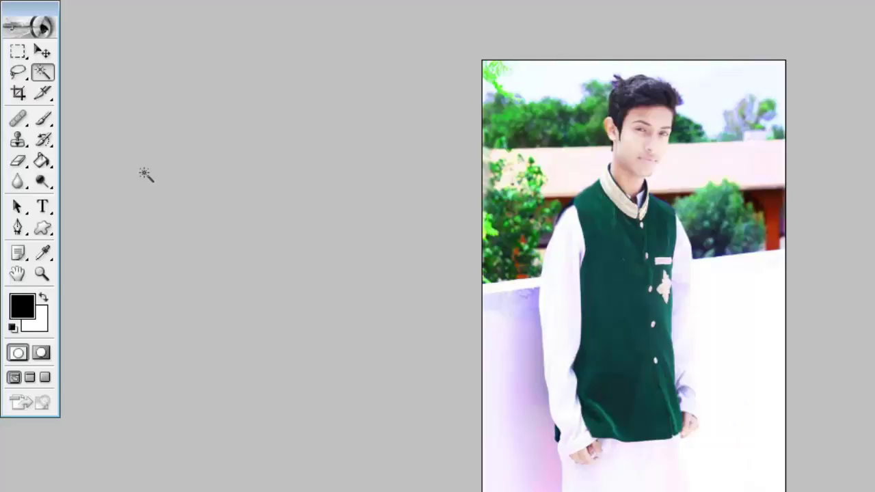
# Step: Draw a rounded freehand Lasso selection around the trees beside the head, and shift the selection outline slightly
pyautogui.click(17, 72)
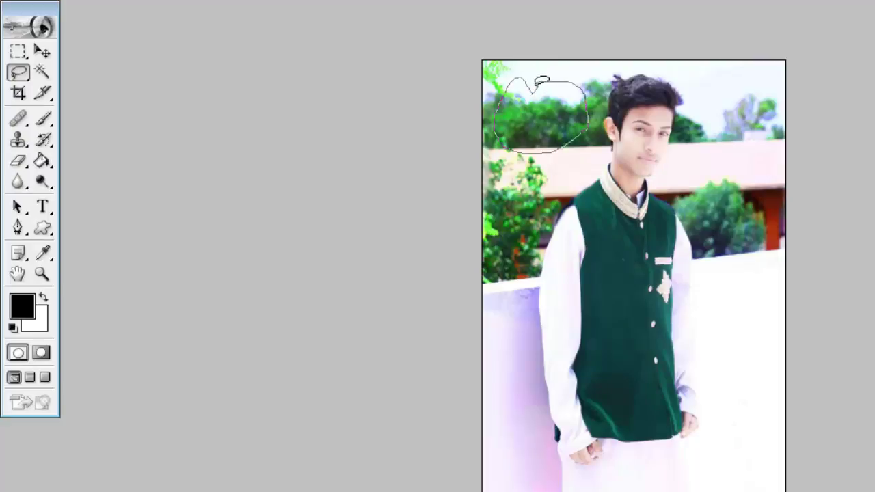
pyautogui.moveTo(542, 81); pyautogui.dragTo(539, 83)
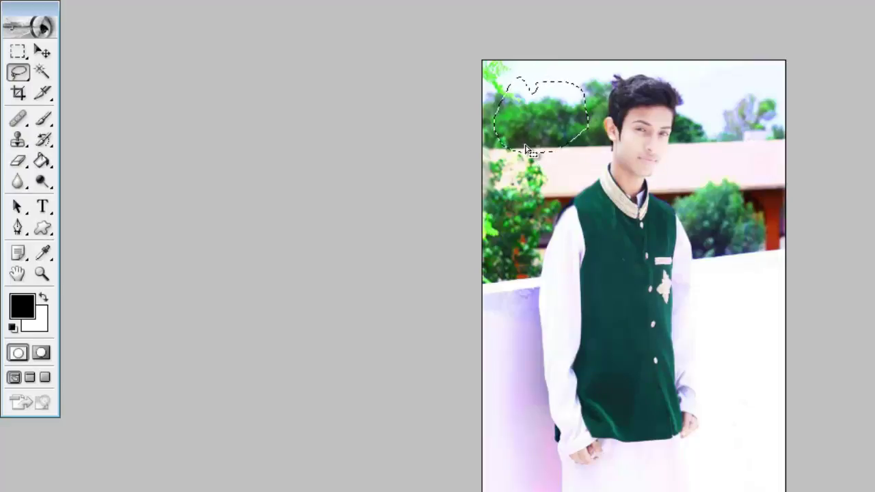
pyautogui.moveTo(525, 149); pyautogui.dragTo(512, 160)
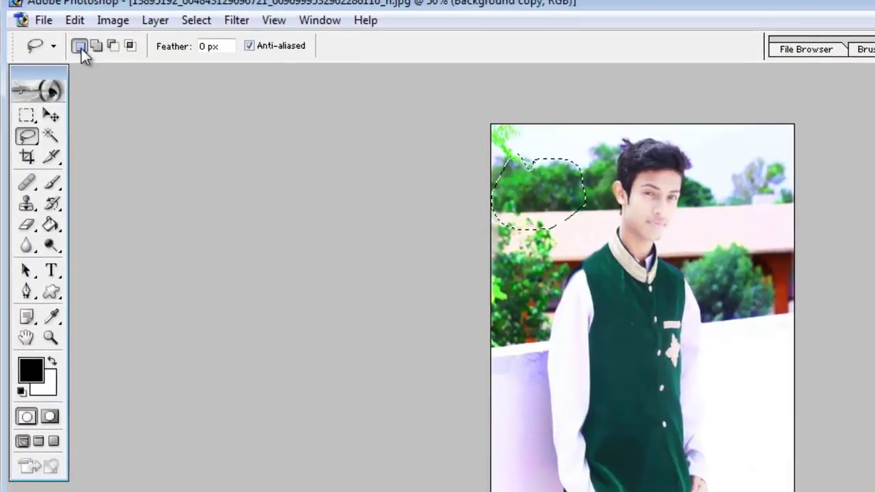
# Step: Set the Lasso to add to the selection, and outline the background areas on both sides of the person
pyautogui.click(90, 4)
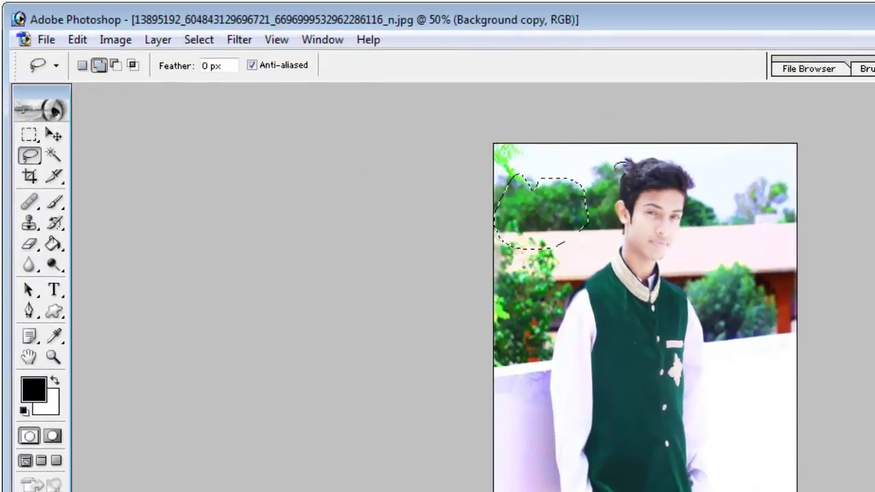
pyautogui.moveTo(582, 247); pyautogui.dragTo(557, 299)
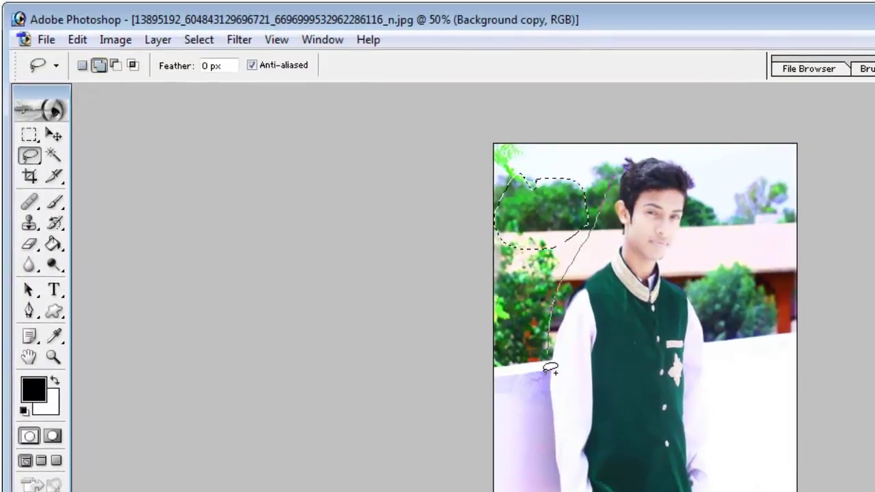
pyautogui.moveTo(551, 369)
pyautogui.mouseDown()
pyautogui.moveTo(483, 369)
pyautogui.moveTo(530, 157)
pyautogui.mouseUp()
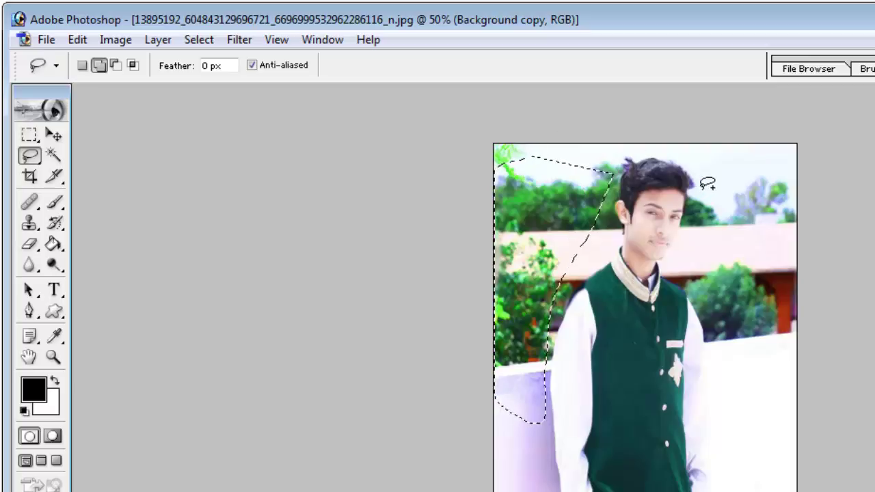
pyautogui.moveTo(722, 157)
pyautogui.mouseDown()
pyautogui.moveTo(824, 187)
pyautogui.moveTo(852, 268)
pyautogui.moveTo(867, 425)
pyautogui.mouseUp()
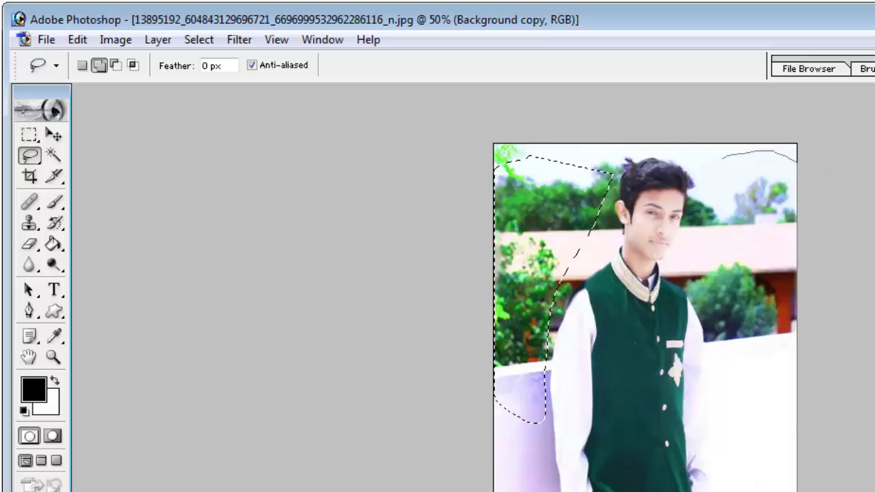
pyautogui.moveTo(753, 456)
pyautogui.mouseDown()
pyautogui.moveTo(714, 315)
pyautogui.moveTo(732, 185)
pyautogui.mouseUp()
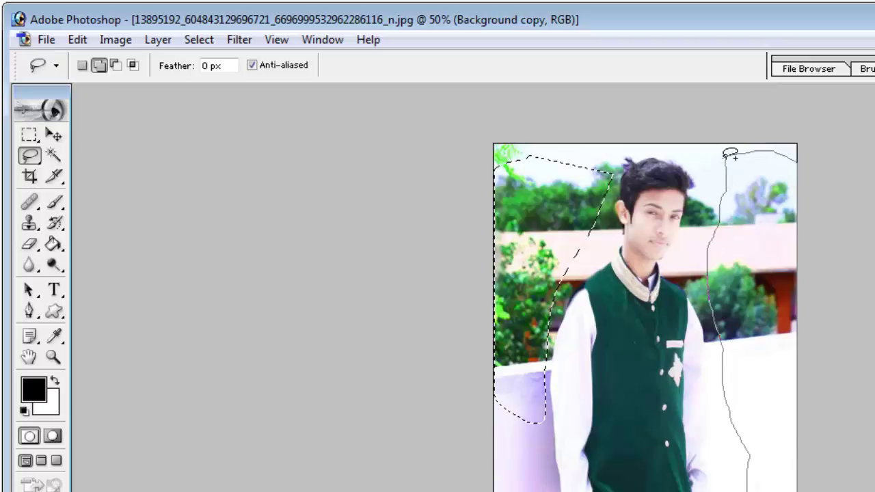
pyautogui.moveTo(727, 155); pyautogui.dragTo(729, 153)
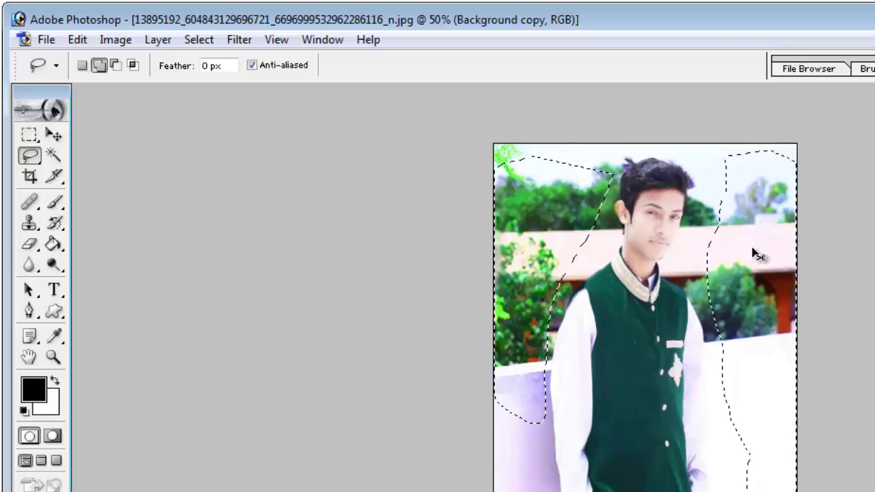
# Step: Try adding a Lasso area along the neck, right-hand shoulder and sleeve to the selection at higher magnification, and undo it
pyautogui.hotkey('ctrl', '+')
pyautogui.hotkey('ctrl', '+')
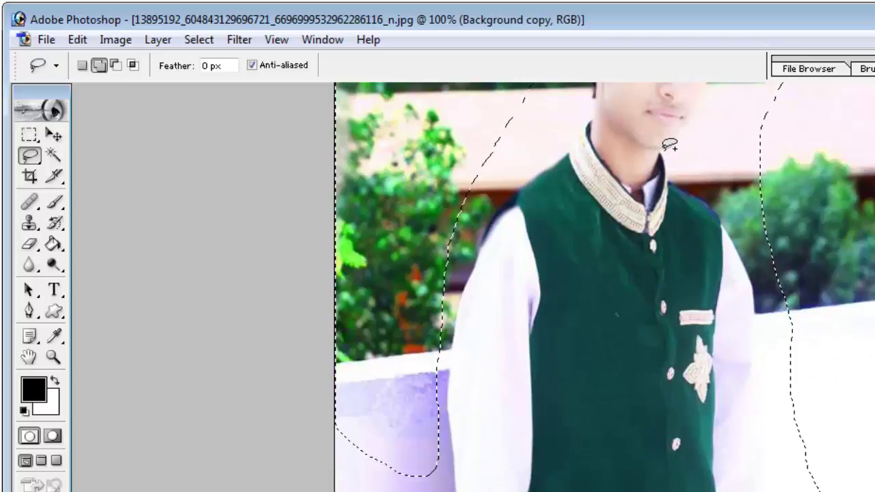
pyautogui.moveTo(665, 145); pyautogui.dragTo(672, 171)
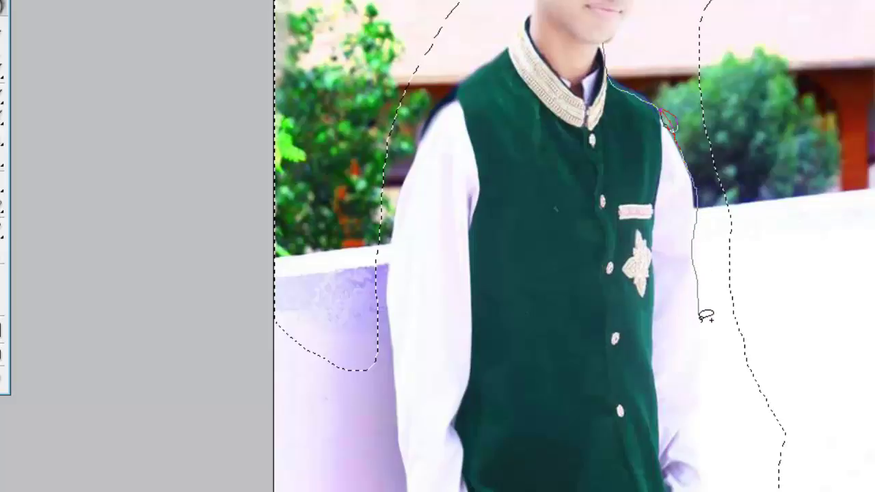
pyautogui.moveTo(700, 319); pyautogui.dragTo(713, 472)
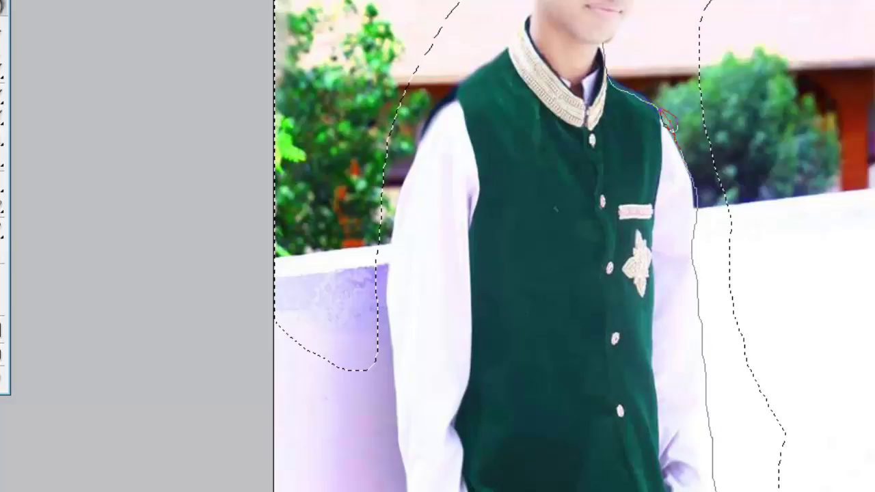
pyautogui.moveTo(669, 121); pyautogui.dragTo(672, 125)
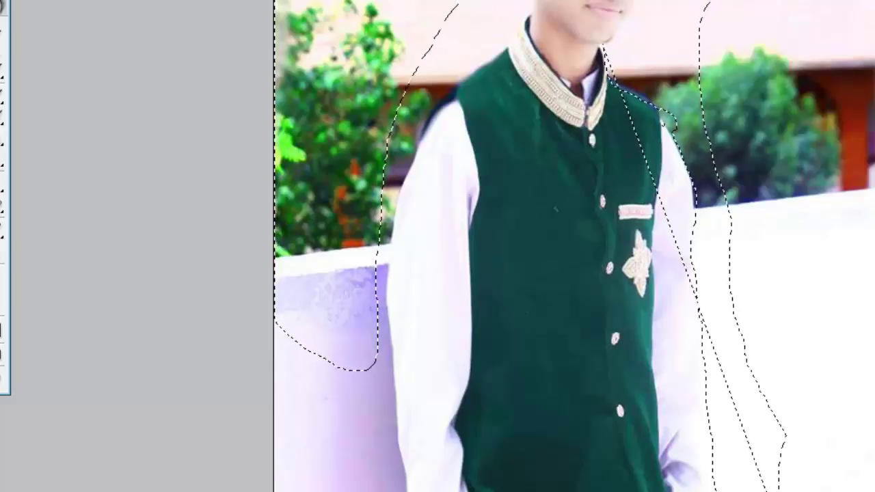
pyautogui.hotkey('ctrl', 'z')
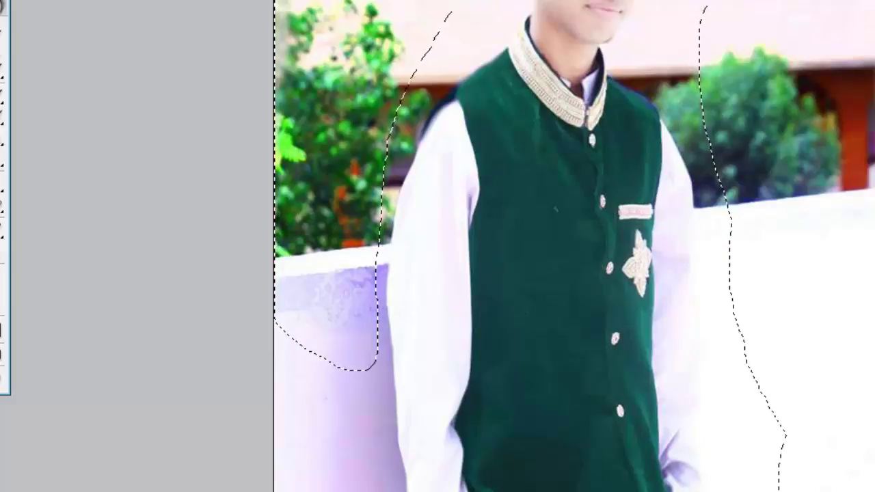
# Step: Trace an added Lasso outline from beside the face along the jaw, neck and right-hand shoulder, and down the outer edge of the sleeve
pyautogui.scroll(5, 575, 246)
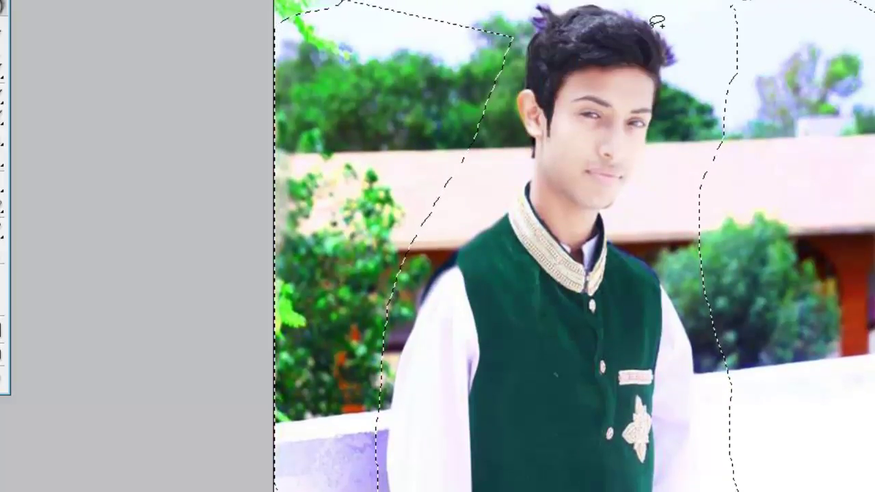
pyautogui.hotkey('ctrl', '+')
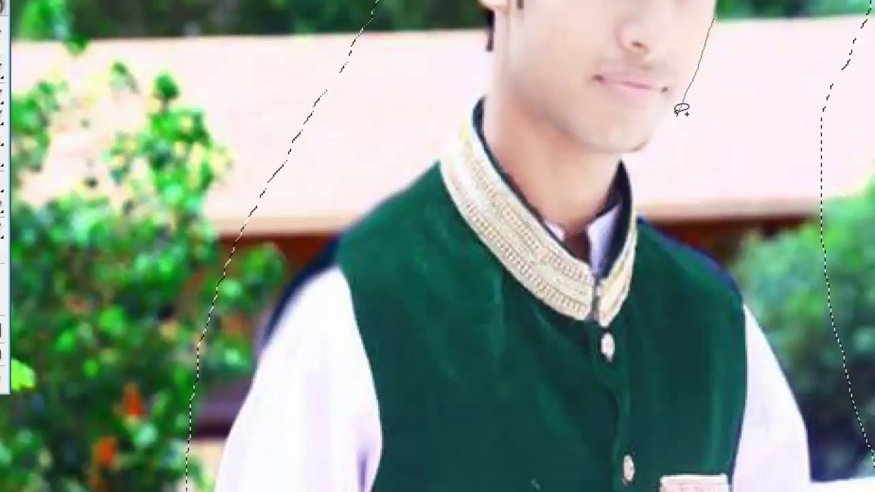
pyautogui.moveTo(679, 107); pyautogui.dragTo(658, 137)
pyautogui.moveTo(660, 222); pyautogui.dragTo(684, 236)
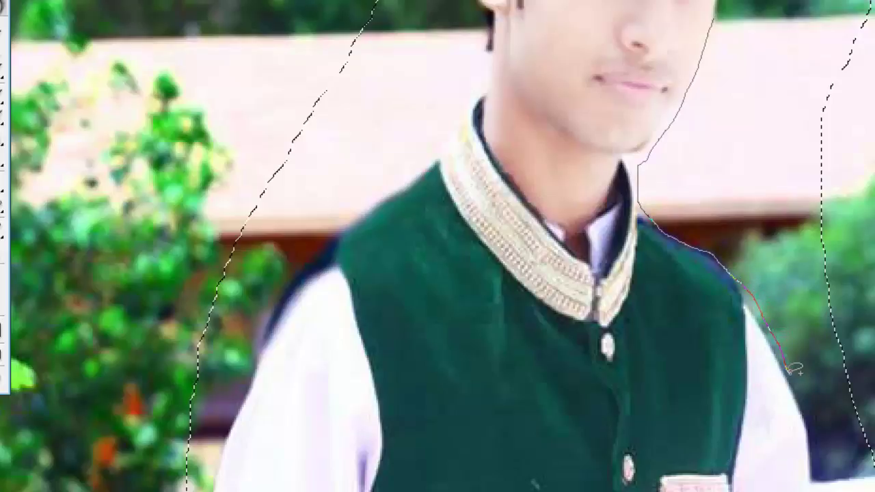
pyautogui.press('space')
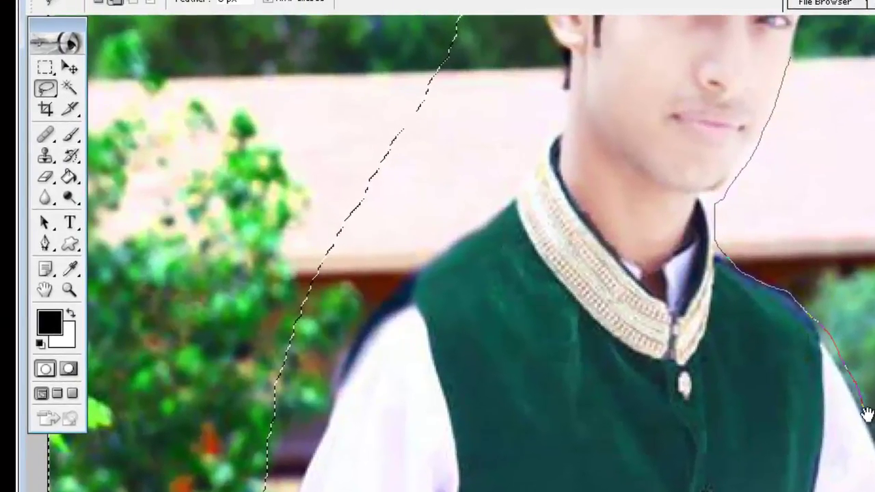
pyautogui.moveTo(867, 414); pyautogui.dragTo(865, 205)
pyautogui.moveTo(784, 174); pyautogui.dragTo(782, 109)
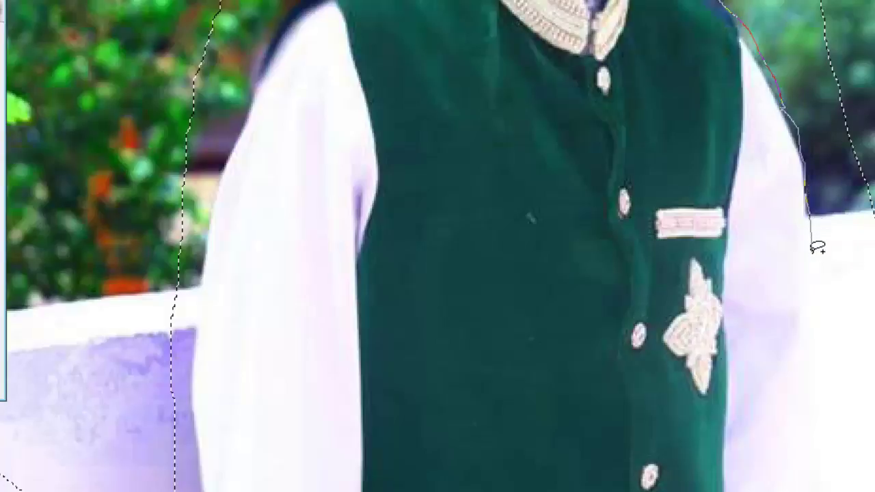
pyautogui.moveTo(813, 246); pyautogui.dragTo(805, 381)
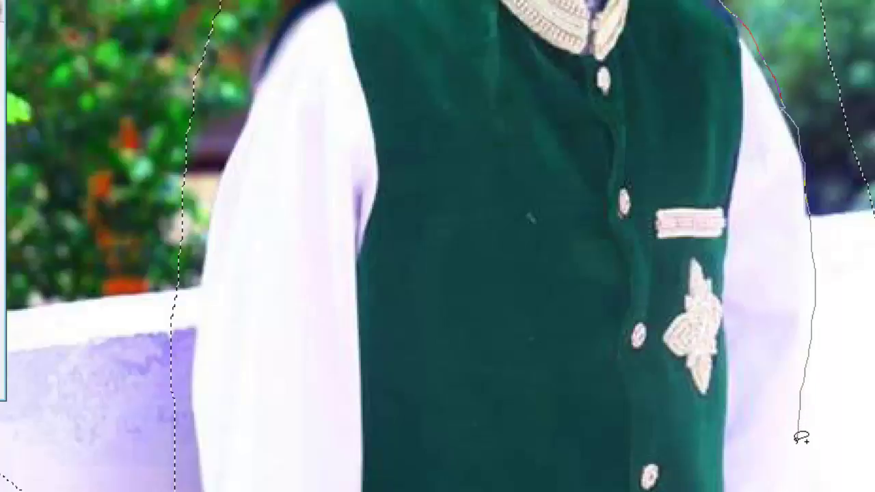
# Step: Continue the Lasso outline past the right-hand cuff and hand, and down the edge of the white garment to the bottom of the image
pyautogui.press('space')
pyautogui.moveTo(795, 450)
pyautogui.mouseDown()
pyautogui.moveTo(789, 210)
pyautogui.moveTo(804, 67)
pyautogui.moveTo(783, 69)
pyautogui.moveTo(724, 149)
pyautogui.moveTo(756, 486)
pyautogui.moveTo(699, 489)
pyautogui.moveTo(701, 333)
pyautogui.moveTo(755, 145)
pyautogui.moveTo(770, 44)
pyautogui.moveTo(729, 133)
pyautogui.mouseUp()
pyautogui.press('space')
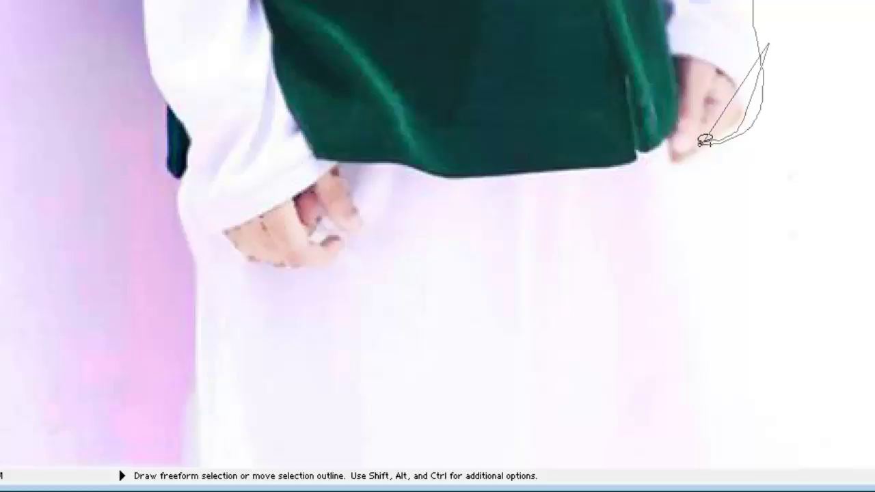
pyautogui.moveTo(702, 143); pyautogui.dragTo(725, 125)
pyautogui.moveTo(735, 95)
pyautogui.mouseDown()
pyautogui.moveTo(714, 116)
pyautogui.moveTo(717, 173)
pyautogui.moveTo(741, 125)
pyautogui.moveTo(817, 83)
pyautogui.moveTo(692, 197)
pyautogui.mouseUp()
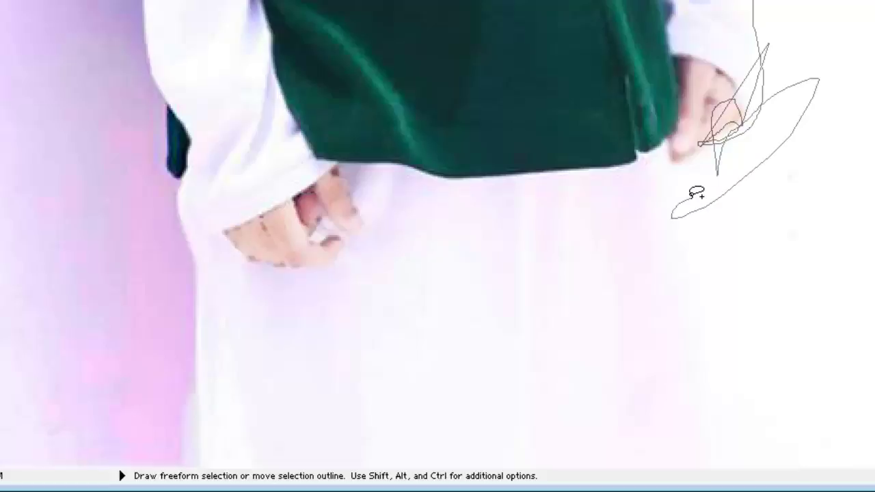
pyautogui.moveTo(692, 196)
pyautogui.mouseDown()
pyautogui.moveTo(678, 227)
pyautogui.moveTo(682, 202)
pyautogui.moveTo(681, 208)
pyautogui.moveTo(704, 195)
pyautogui.mouseUp()
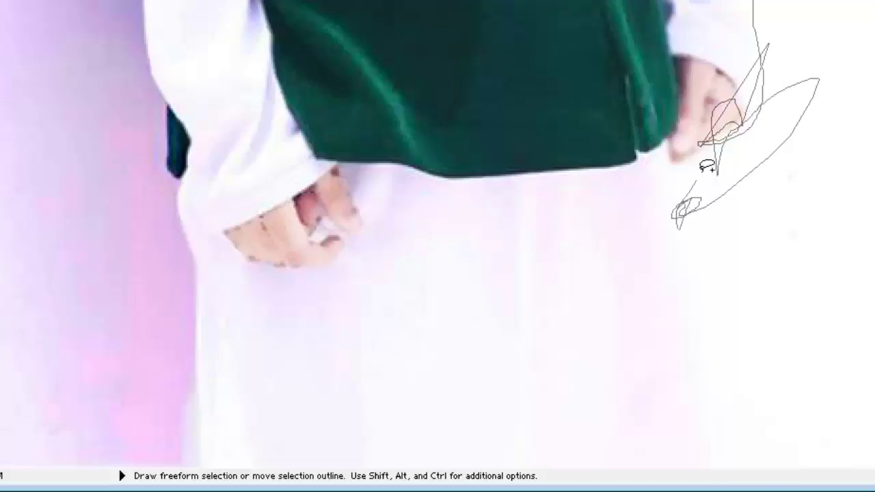
pyautogui.moveTo(711, 155)
pyautogui.mouseDown()
pyautogui.moveTo(767, 163)
pyautogui.moveTo(802, 198)
pyautogui.moveTo(719, 287)
pyautogui.moveTo(671, 261)
pyautogui.moveTo(692, 330)
pyautogui.moveTo(692, 438)
pyautogui.mouseUp()
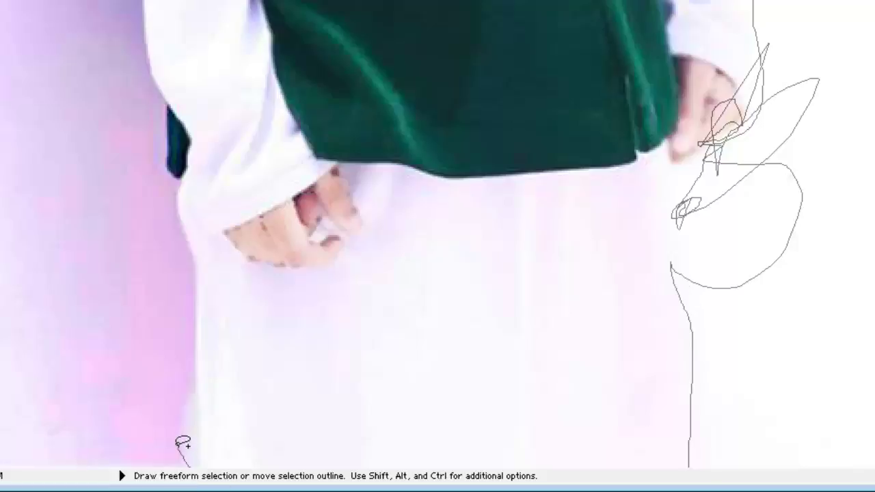
# Step: Continue the Lasso outline up the left-hand sleeve and shoulder and around the hair, and close it beside the face
pyautogui.moveTo(181, 444)
pyautogui.mouseDown()
pyautogui.moveTo(182, 254)
pyautogui.moveTo(154, 133)
pyautogui.moveTo(188, 293)
pyautogui.moveTo(204, 326)
pyautogui.moveTo(178, 284)
pyautogui.moveTo(127, 129)
pyautogui.mouseUp()
pyautogui.press('space')
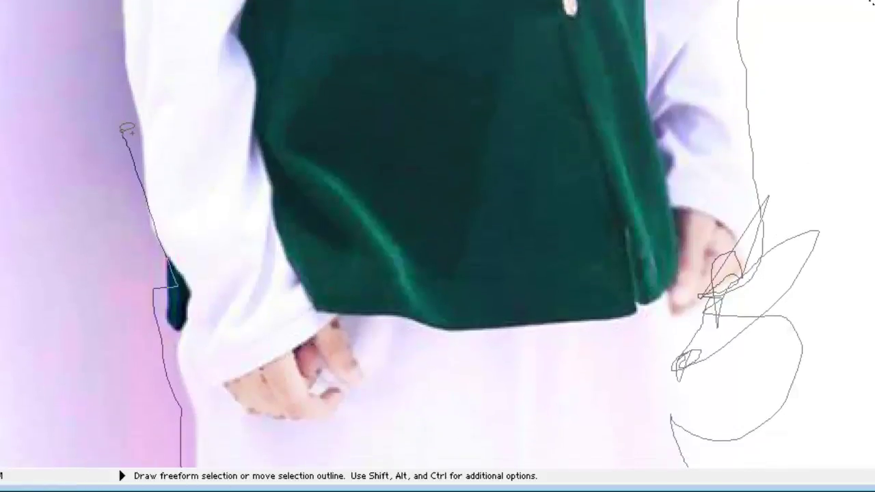
pyautogui.moveTo(125, 91)
pyautogui.mouseDown()
pyautogui.moveTo(113, 38)
pyautogui.moveTo(176, 299)
pyautogui.moveTo(150, 243)
pyautogui.moveTo(109, 94)
pyautogui.moveTo(101, 167)
pyautogui.moveTo(115, 203)
pyautogui.moveTo(122, 166)
pyautogui.moveTo(99, 94)
pyautogui.moveTo(110, 103)
pyautogui.moveTo(126, 61)
pyautogui.moveTo(149, 55)
pyautogui.moveTo(109, 315)
pyautogui.moveTo(240, 142)
pyautogui.mouseUp()
pyautogui.press('space')
pyautogui.press('space')
pyautogui.press('space')
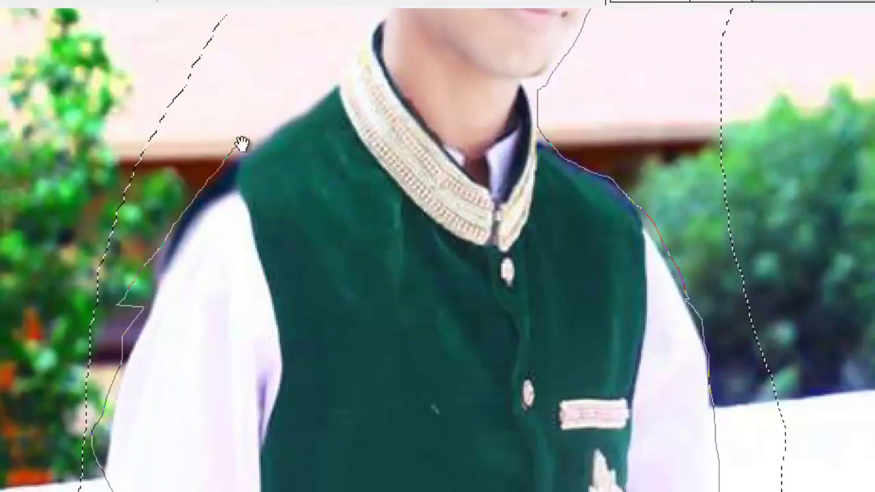
pyautogui.press('space')
pyautogui.moveTo(176, 195)
pyautogui.mouseDown()
pyautogui.moveTo(172, 365)
pyautogui.moveTo(313, 294)
pyautogui.moveTo(323, 196)
pyautogui.moveTo(316, 368)
pyautogui.moveTo(402, 60)
pyautogui.moveTo(528, 43)
pyautogui.moveTo(688, 75)
pyautogui.moveTo(691, 140)
pyautogui.moveTo(643, 267)
pyautogui.mouseUp()
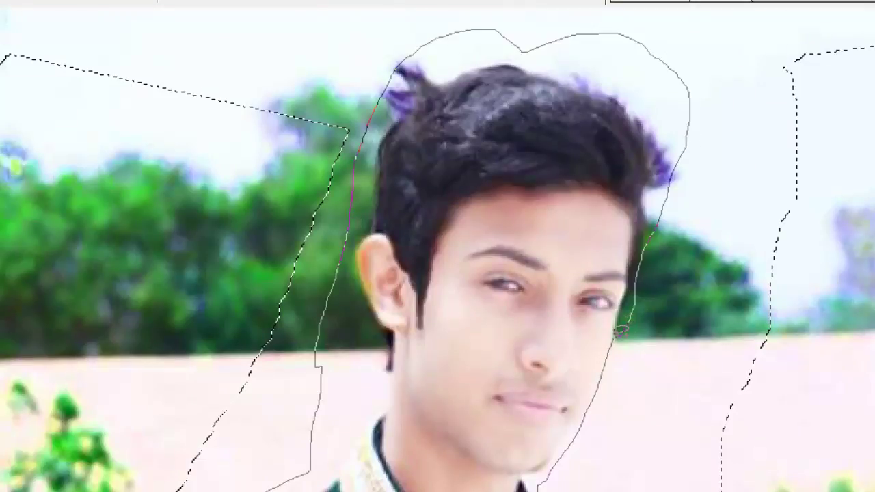
pyautogui.moveTo(618, 331); pyautogui.dragTo(619, 333)
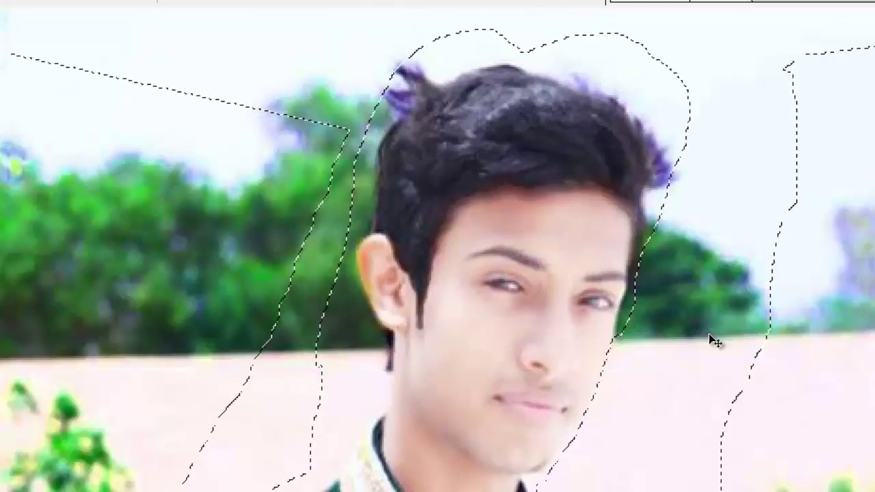
# Step: Add the sky strip above the head and the gap beside the left-hand side of the head and neck to the Lasso selection
pyautogui.hotkey('ctrl', '-')
pyautogui.hotkey('ctrl', '-')
pyautogui.hotkey('ctrl', '-')
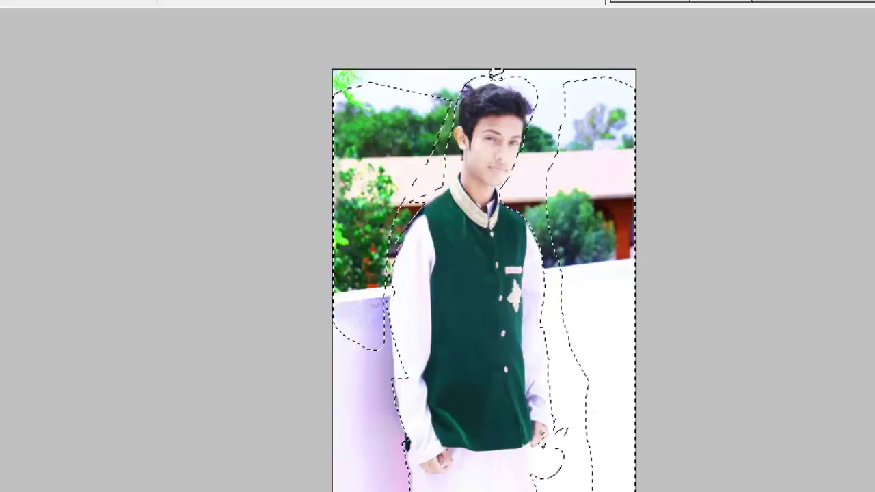
pyautogui.moveTo(488, 77); pyautogui.dragTo(590, 89)
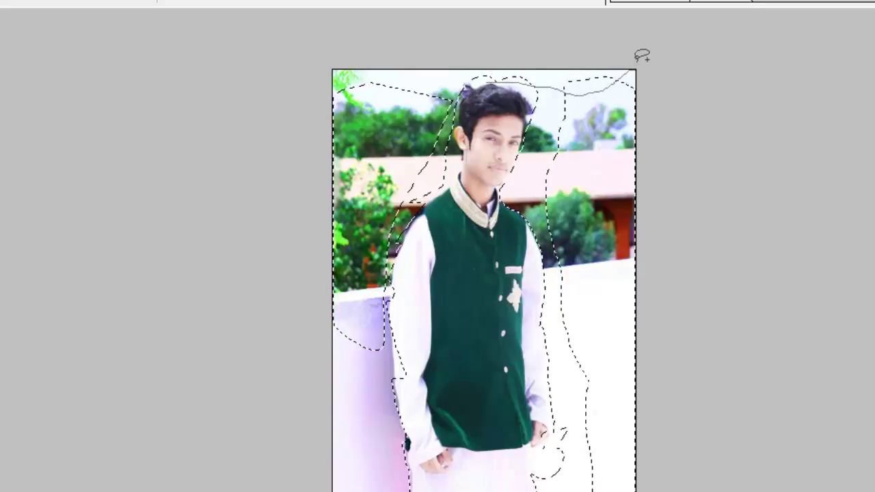
pyautogui.moveTo(642, 56); pyautogui.dragTo(305, 37)
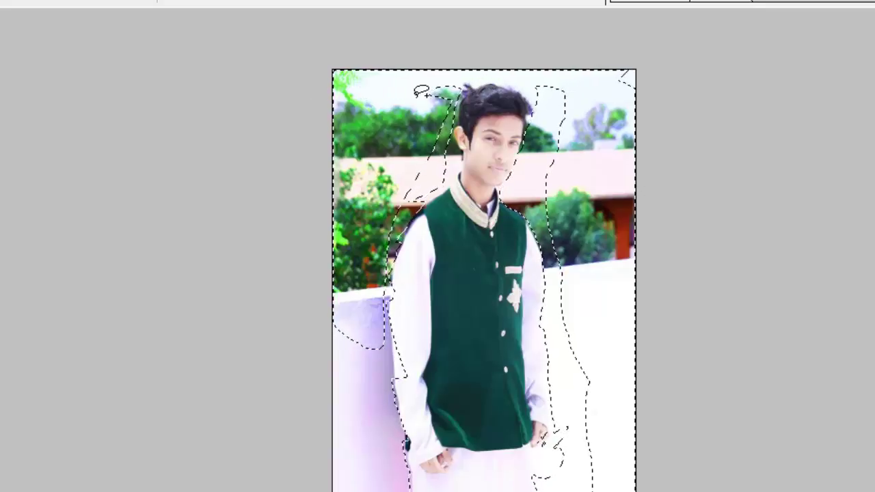
pyautogui.moveTo(413, 93)
pyautogui.mouseDown()
pyautogui.moveTo(442, 76)
pyautogui.moveTo(487, 72)
pyautogui.moveTo(488, 80)
pyautogui.moveTo(474, 77)
pyautogui.moveTo(430, 131)
pyautogui.moveTo(448, 147)
pyautogui.moveTo(435, 186)
pyautogui.mouseUp()
pyautogui.moveTo(410, 232)
pyautogui.mouseDown()
pyautogui.moveTo(362, 239)
pyautogui.moveTo(433, 9)
pyautogui.moveTo(381, 82)
pyautogui.moveTo(400, 84)
pyautogui.mouseUp()
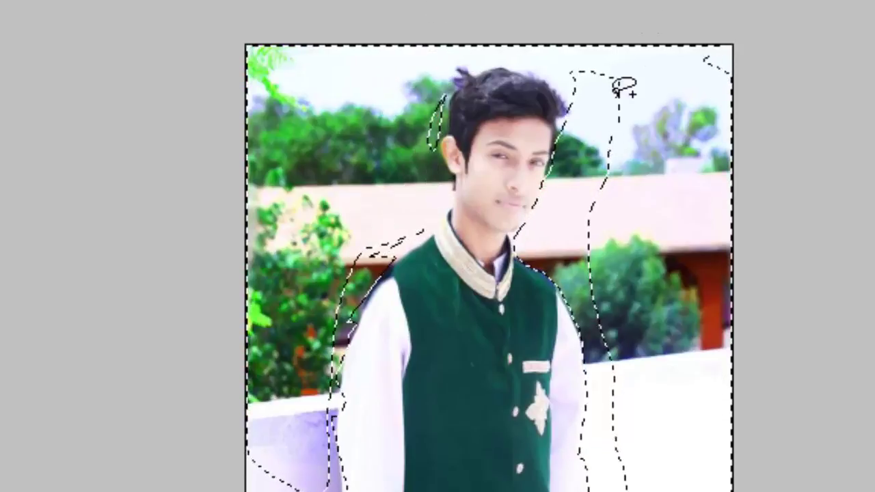
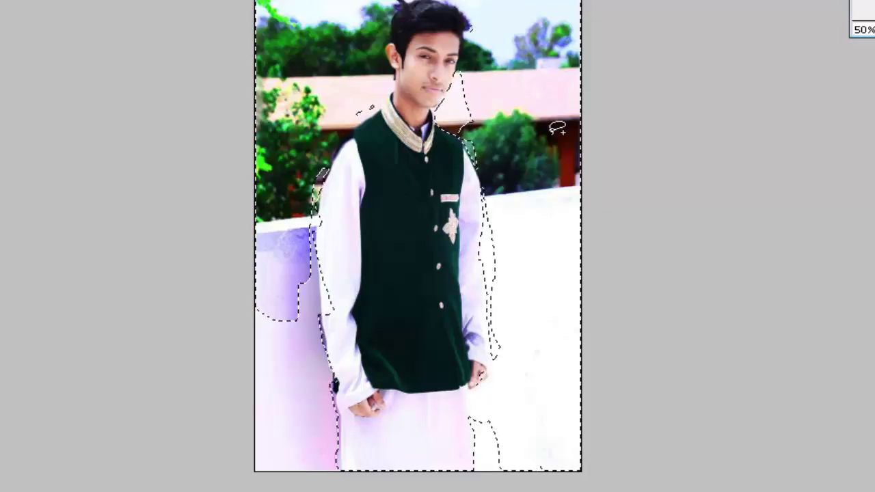
# Step: Clear the selection, and crop the photo to a nearly square area around the head and upper body
pyautogui.click(557, 127)
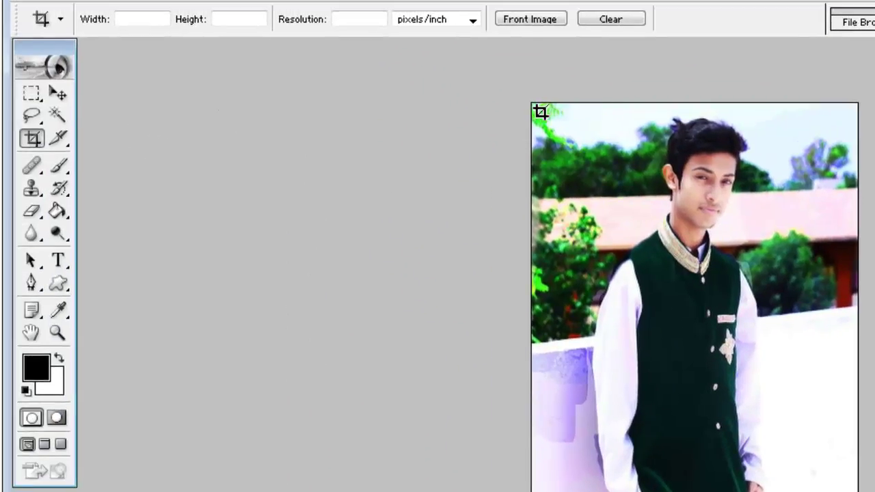
pyautogui.moveTo(533, 105); pyautogui.dragTo(794, 380)
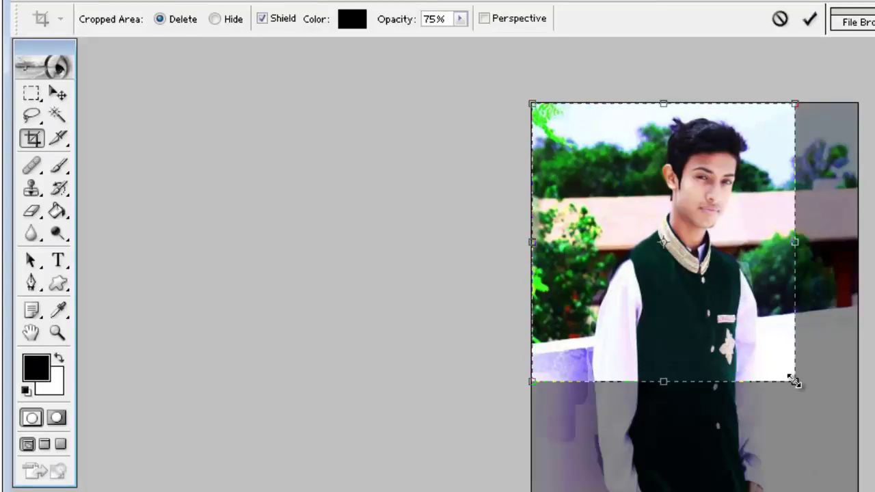
pyautogui.moveTo(688, 249); pyautogui.dragTo(723, 248)
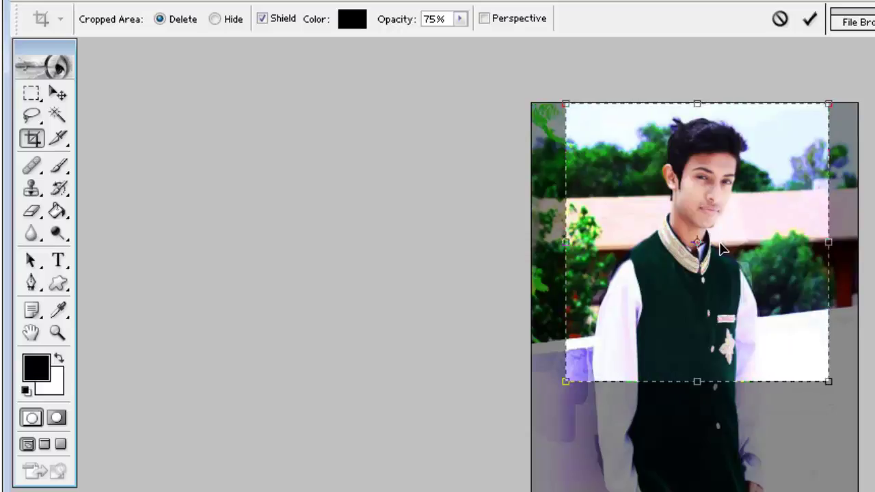
pyautogui.click(810, 20)
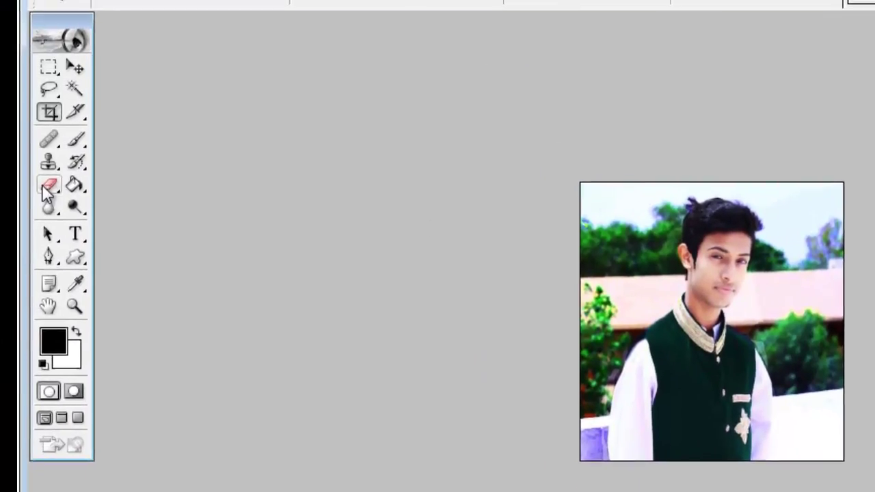
pyautogui.click(89, 119)
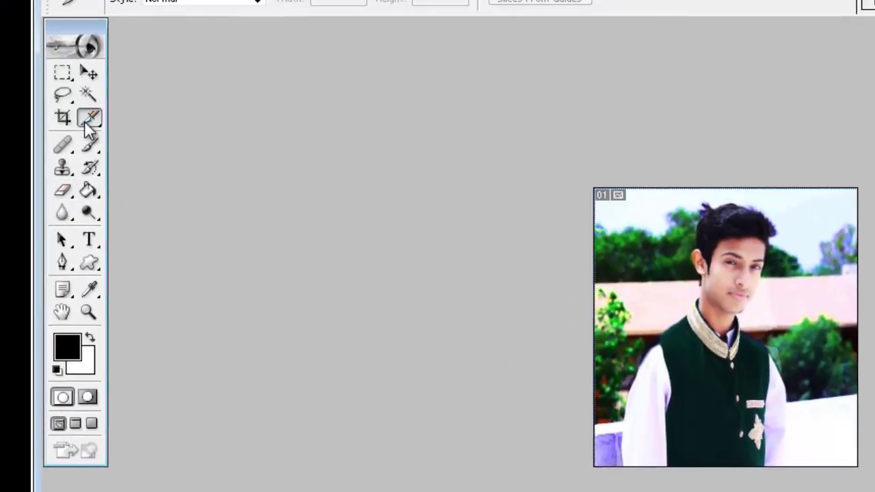
pyautogui.click(61, 145)
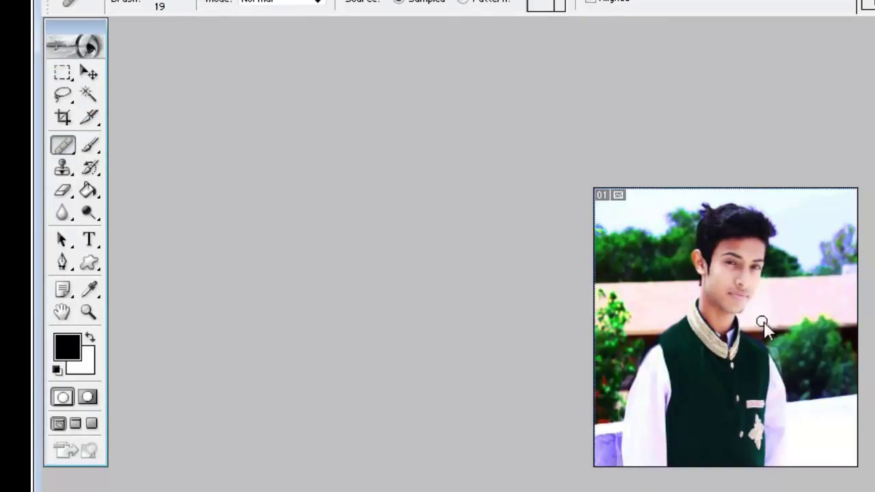
pyautogui.click(732, 290)
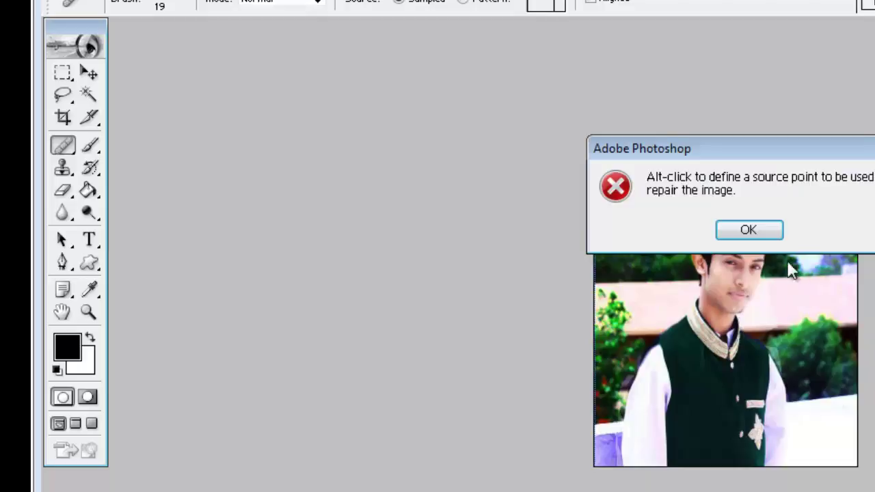
pyautogui.click(760, 232)
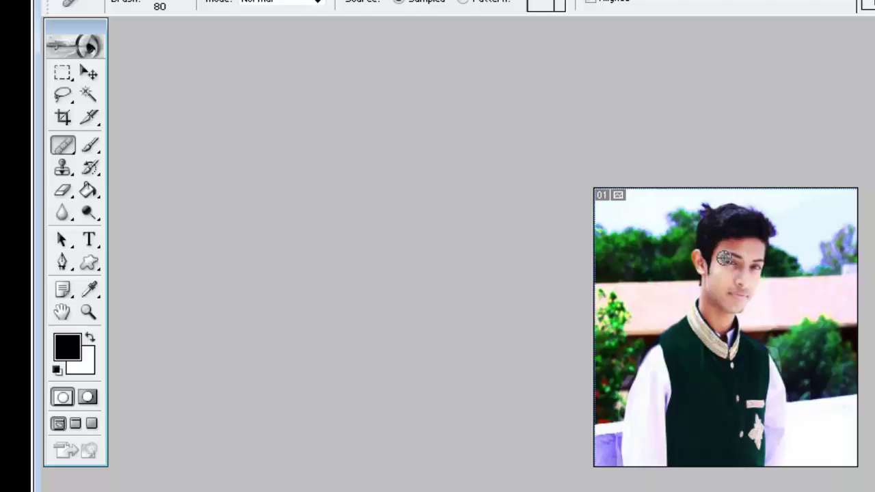
# Step: Try the Healing Brush at size 80, sampling the face and painting copies of the person over the background on both sides
pyautogui.keyDown('alt'); pyautogui.click(725, 258); pyautogui.keyUp('alt')
pyautogui.moveTo(803, 253)
pyautogui.mouseDown()
pyautogui.moveTo(811, 254)
pyautogui.moveTo(804, 221)
pyautogui.mouseUp()
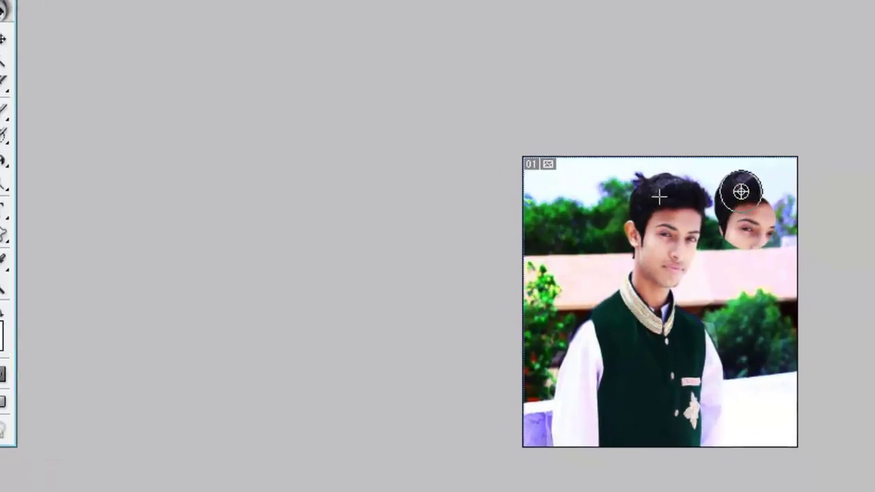
pyautogui.moveTo(741, 192)
pyautogui.mouseDown()
pyautogui.moveTo(601, 117)
pyautogui.moveTo(605, 154)
pyautogui.moveTo(571, 184)
pyautogui.moveTo(563, 164)
pyautogui.moveTo(556, 251)
pyautogui.moveTo(552, 230)
pyautogui.moveTo(544, 235)
pyautogui.moveTo(559, 279)
pyautogui.moveTo(578, 242)
pyautogui.moveTo(568, 366)
pyautogui.moveTo(556, 274)
pyautogui.moveTo(532, 323)
pyautogui.moveTo(550, 374)
pyautogui.moveTo(591, 354)
pyautogui.moveTo(595, 339)
pyautogui.moveTo(608, 109)
pyautogui.moveTo(560, 96)
pyautogui.moveTo(541, 122)
pyautogui.moveTo(556, 134)
pyautogui.moveTo(544, 183)
pyautogui.moveTo(551, 222)
pyautogui.moveTo(573, 217)
pyautogui.moveTo(605, 164)
pyautogui.mouseUp()
pyautogui.hotkey('ctrl', 'z')
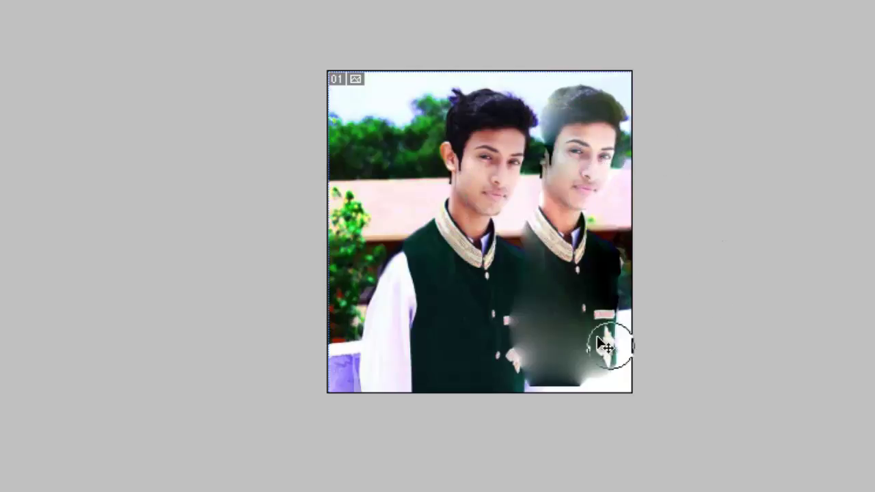
pyautogui.keyDown('alt'); pyautogui.click(482, 162); pyautogui.keyUp('alt')
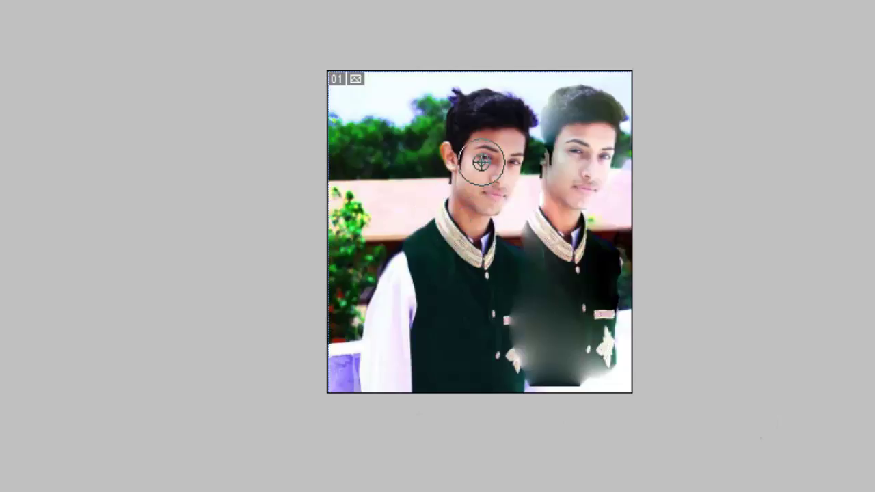
pyautogui.moveTo(392, 134)
pyautogui.mouseDown()
pyautogui.moveTo(361, 152)
pyautogui.moveTo(377, 147)
pyautogui.moveTo(397, 116)
pyautogui.moveTo(419, 120)
pyautogui.moveTo(421, 140)
pyautogui.moveTo(382, 101)
pyautogui.moveTo(411, 98)
pyautogui.moveTo(419, 104)
pyautogui.moveTo(416, 141)
pyautogui.moveTo(375, 198)
pyautogui.moveTo(343, 289)
pyautogui.moveTo(337, 358)
pyautogui.moveTo(370, 335)
pyautogui.moveTo(409, 227)
pyautogui.mouseUp()
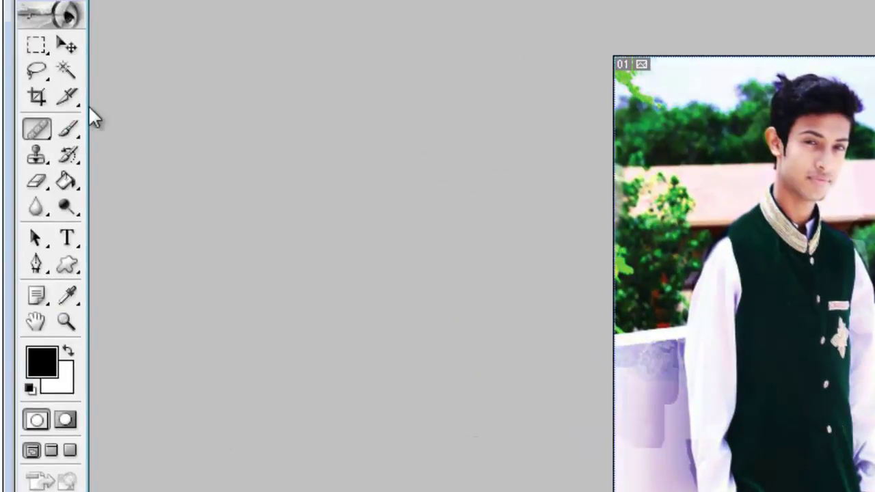
# Step: Undo the last state change, and outline an area over the face and the background beside it with the Patch tool
pyautogui.click(95, 0)
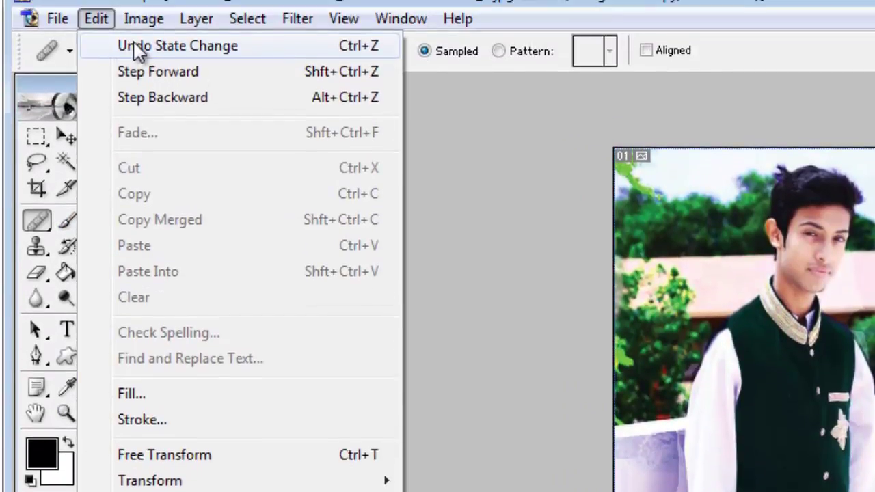
pyautogui.click(135, 45)
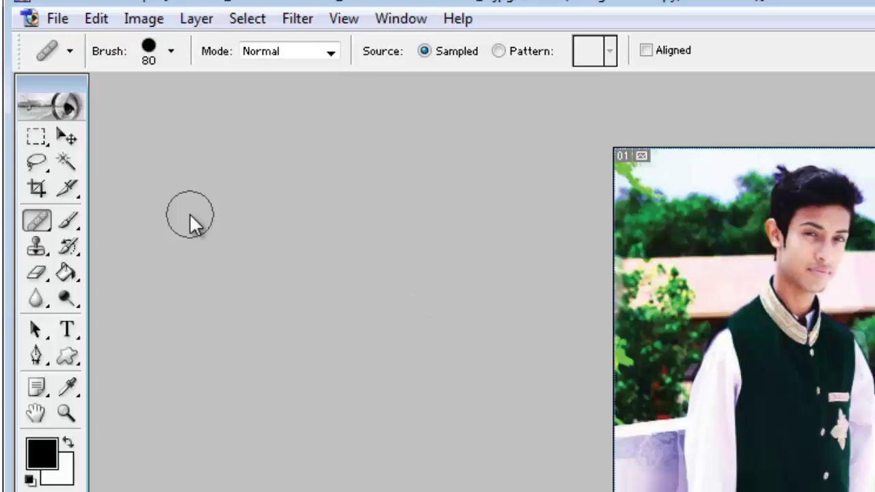
pyautogui.click(66, 221)
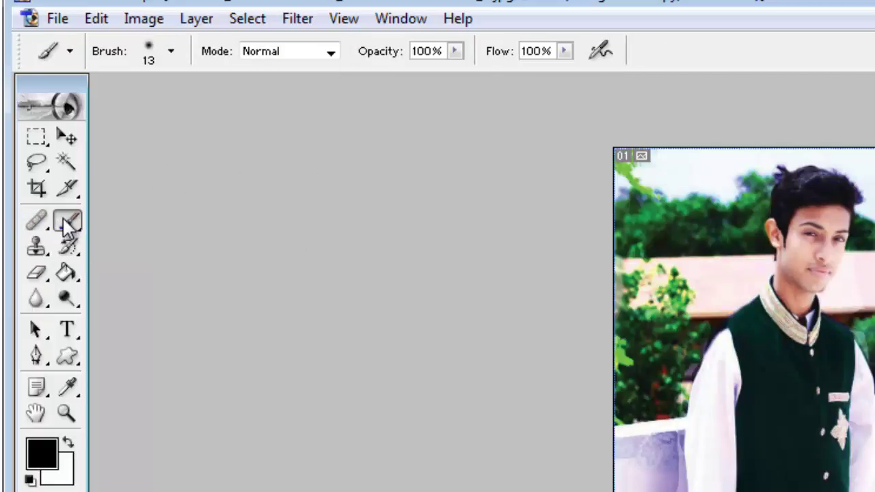
pyautogui.click(41, 218)
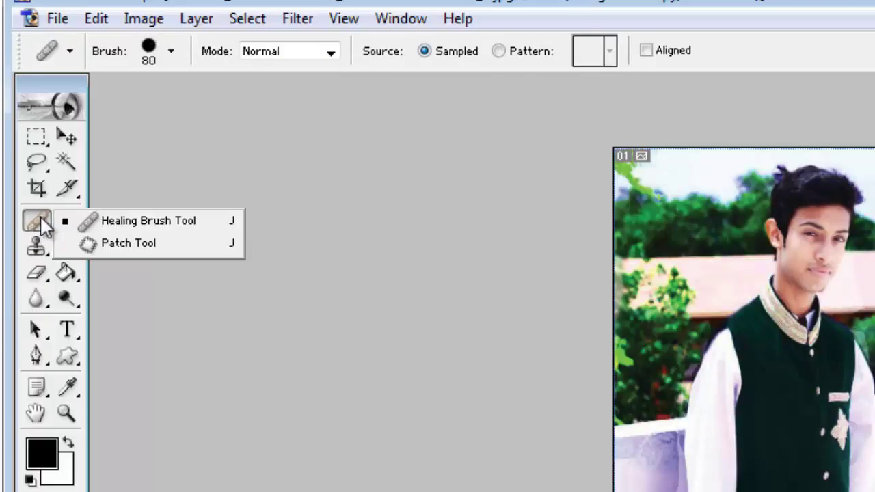
pyautogui.moveTo(41, 218); pyautogui.dragTo(104, 244)
pyautogui.moveTo(751, 246); pyautogui.dragTo(838, 257)
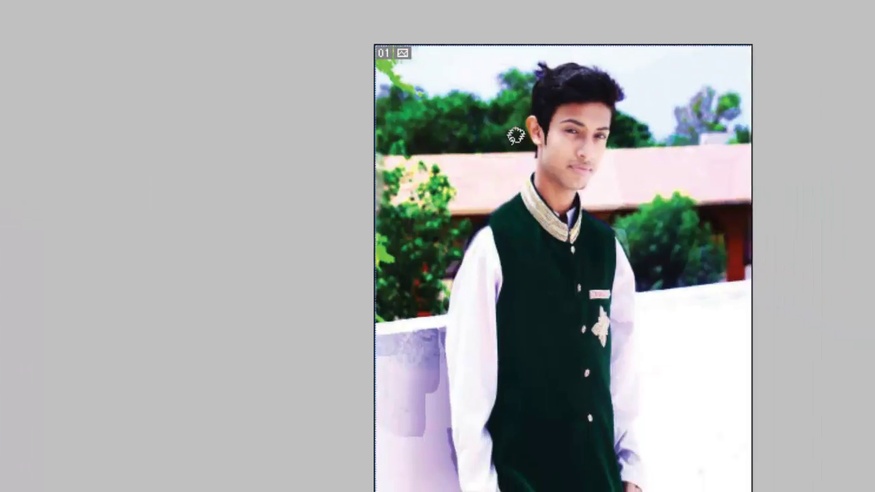
pyautogui.moveTo(551, 135)
pyautogui.mouseDown()
pyautogui.moveTo(518, 82)
pyautogui.moveTo(506, 134)
pyautogui.moveTo(548, 140)
pyautogui.mouseUp()
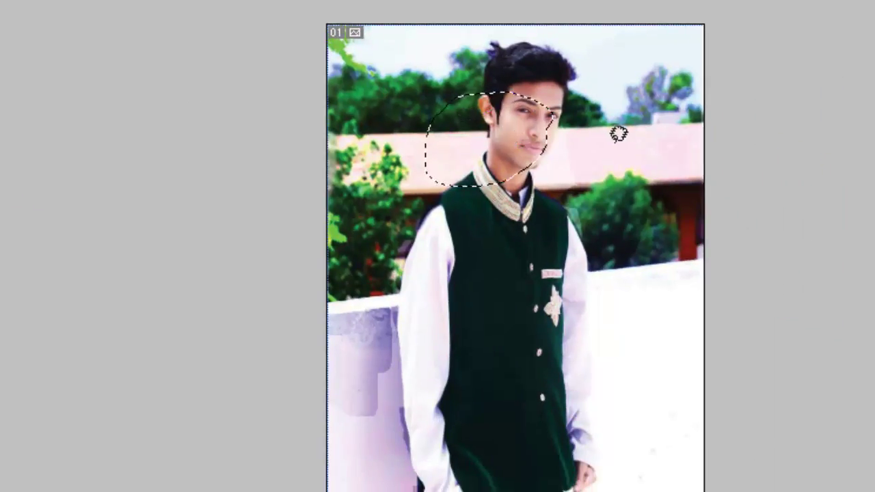
# Step: Choose the grey, crumpled-looking pattern and fill the outlined patch area over the face with it
pyautogui.click(204, 1)
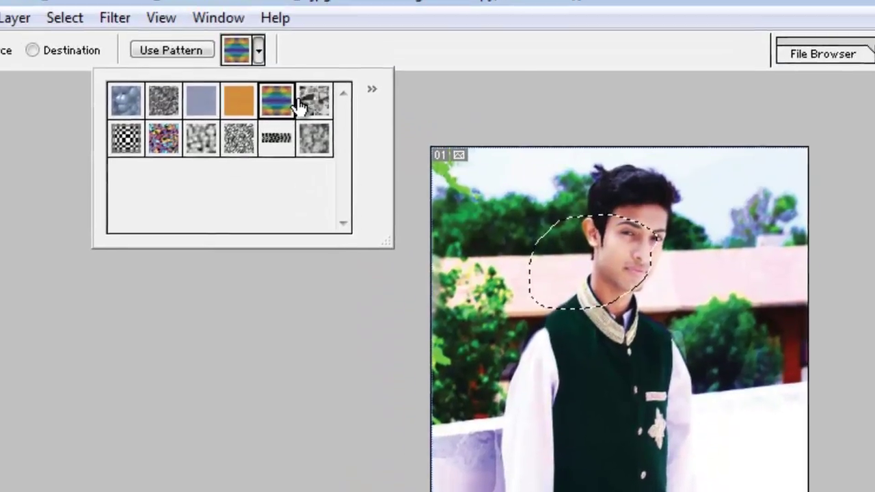
pyautogui.click(258, 36)
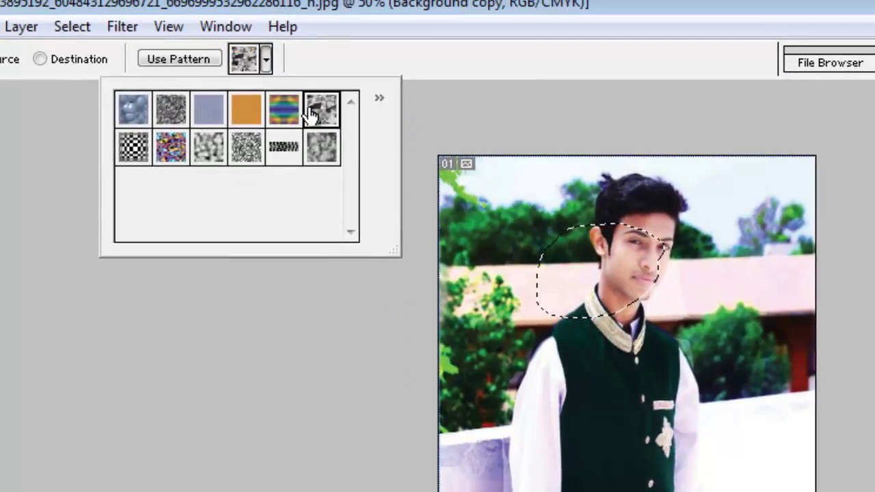
pyautogui.click(557, 241)
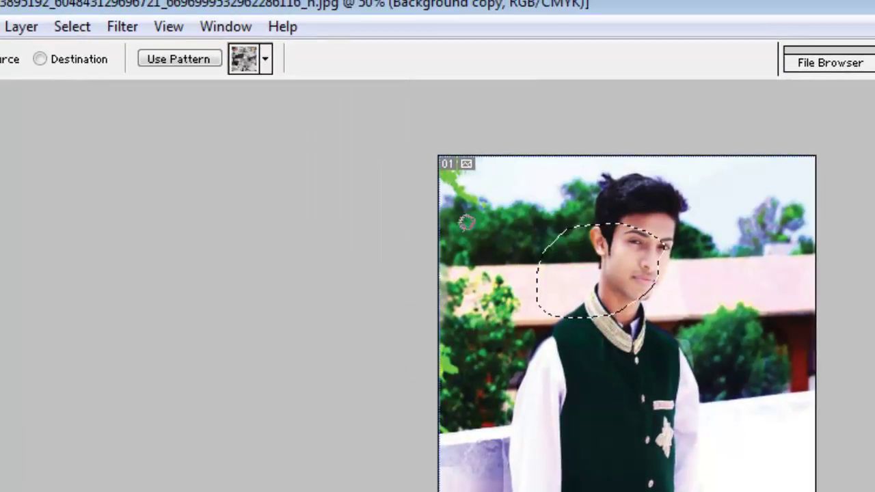
pyautogui.click(157, 60)
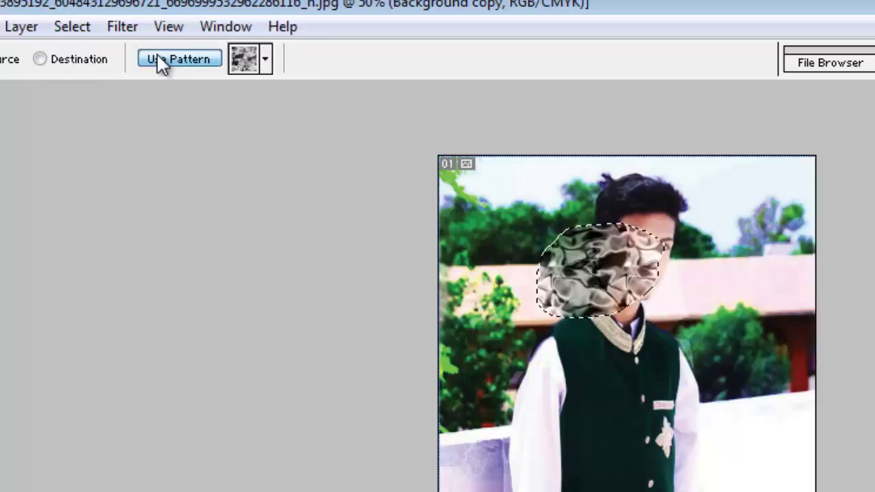
# Step: Outline another curved area across the hair and beside the face, and fill it with the same pattern
pyautogui.moveTo(566, 227)
pyautogui.mouseDown()
pyautogui.moveTo(687, 198)
pyautogui.moveTo(714, 311)
pyautogui.moveTo(660, 233)
pyautogui.mouseUp()
pyautogui.moveTo(590, 165)
pyautogui.mouseDown()
pyautogui.moveTo(595, 222)
pyautogui.moveTo(650, 210)
pyautogui.moveTo(727, 236)
pyautogui.mouseUp()
pyautogui.click(199, 60)
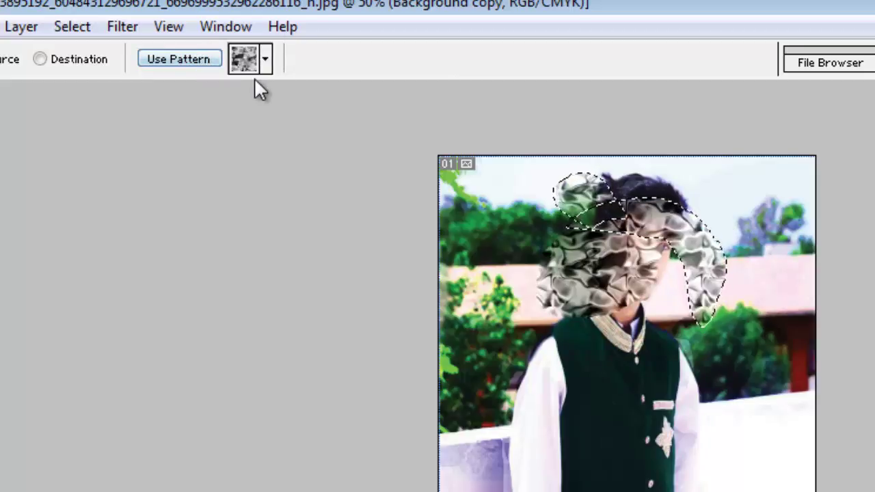
# Step: Undo the pattern fills and Patch outlines on the portrait
pyautogui.hotkey('ctrl', 'z')
pyautogui.hotkey('ctrl', 'alt', 'z')
pyautogui.hotkey('ctrl', 'alt', 'z')
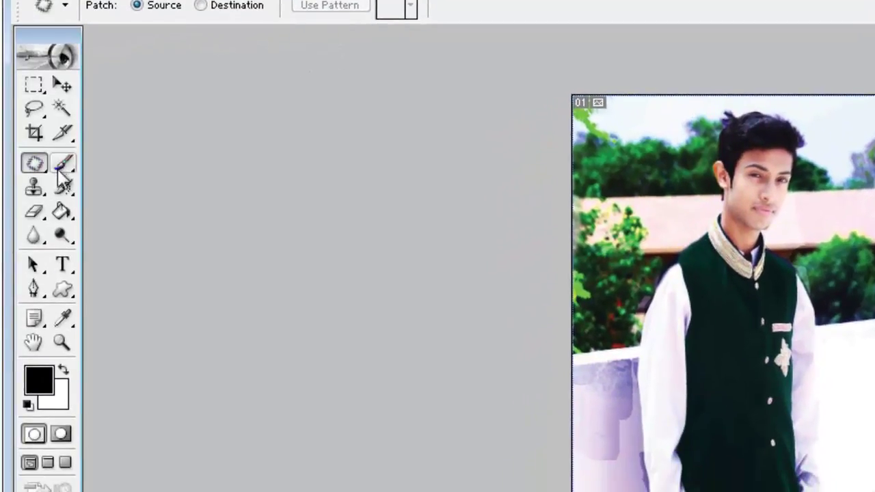
pyautogui.click(32, 190)
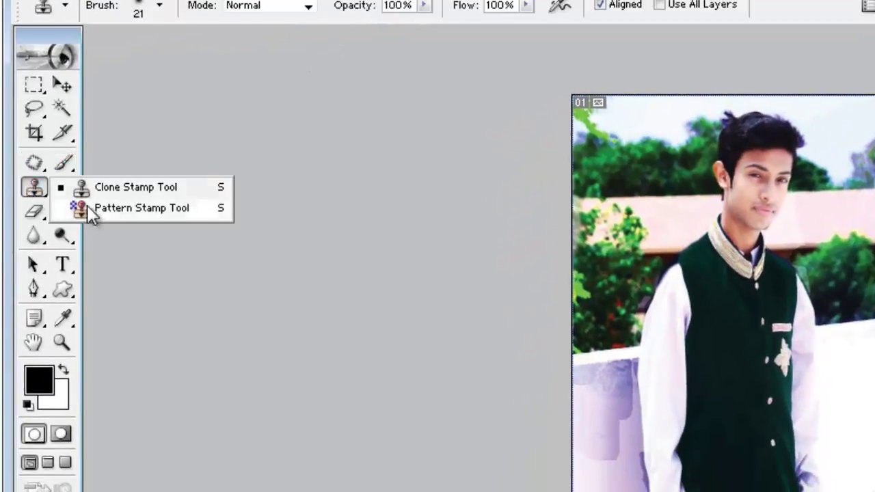
pyautogui.click(156, 148)
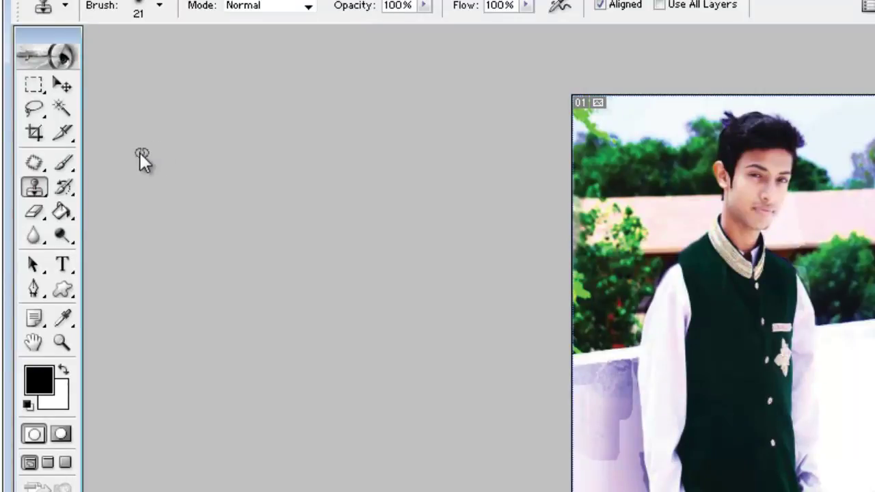
# Step: Try the Pencil tool with a size 1 brush, drawing black freehand loops around the head and upper body
pyautogui.click(63, 162)
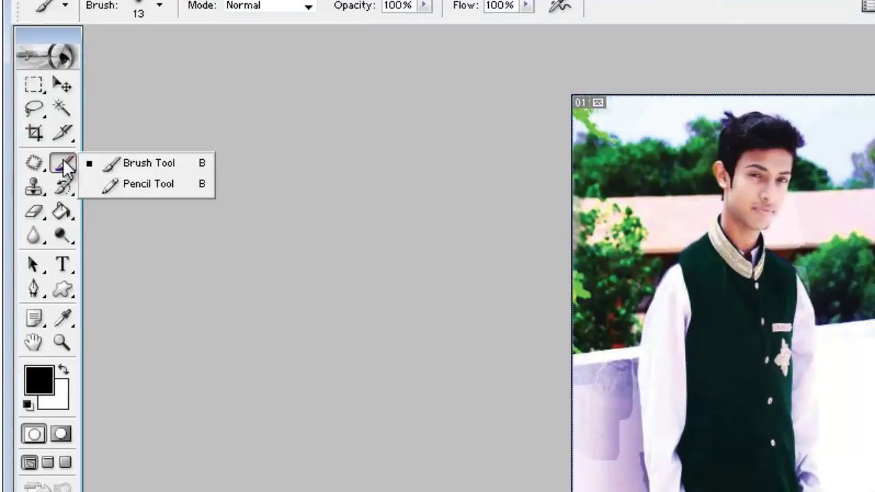
pyautogui.click(142, 184)
pyautogui.moveTo(671, 141); pyautogui.dragTo(601, 267)
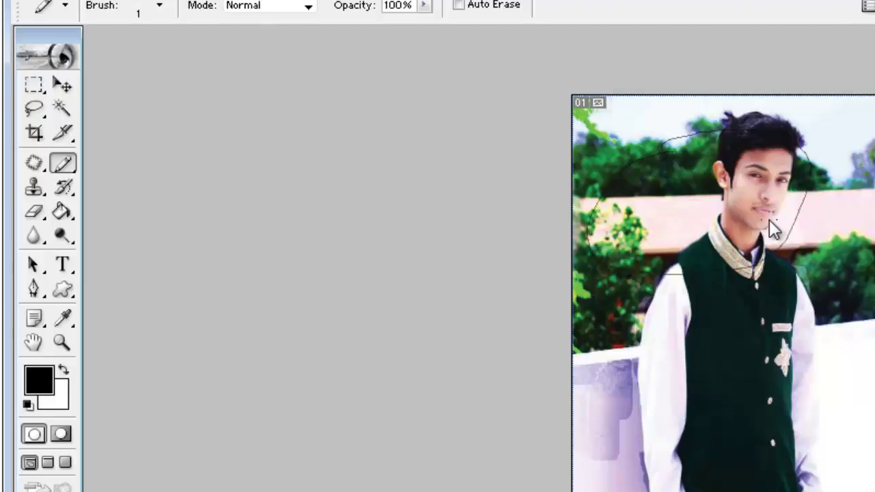
pyautogui.moveTo(794, 261)
pyautogui.mouseDown()
pyautogui.moveTo(666, 308)
pyautogui.moveTo(819, 343)
pyautogui.mouseUp()
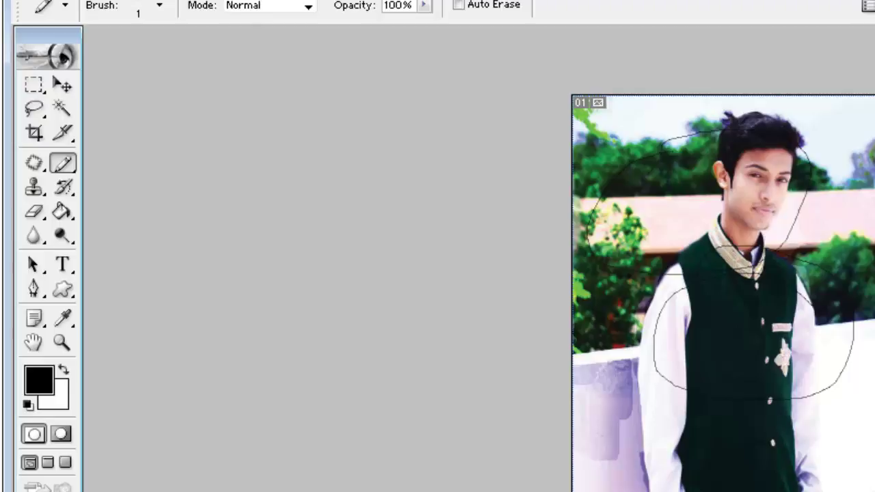
pyautogui.hotkey('ctrl', 'alt', 'z')
pyautogui.hotkey('ctrl', 'alt', 'z')
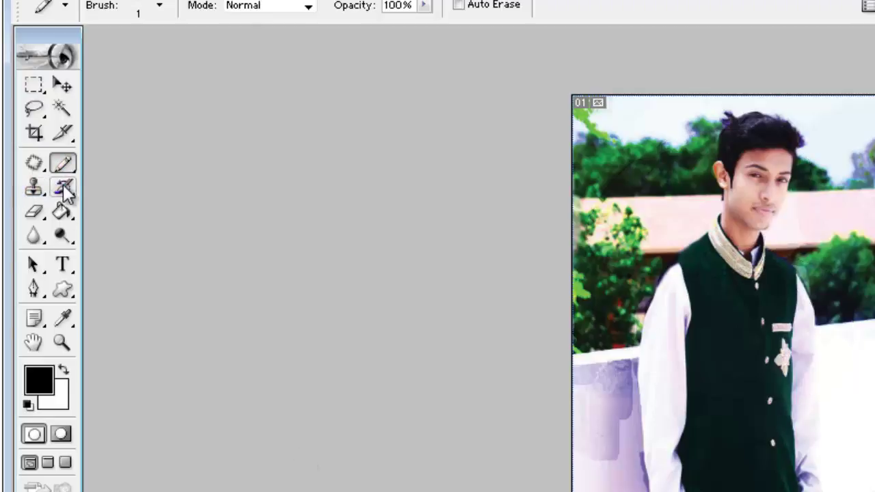
# Step: Try the Background Eraser on the background to the right of the head
pyautogui.click(34, 218)
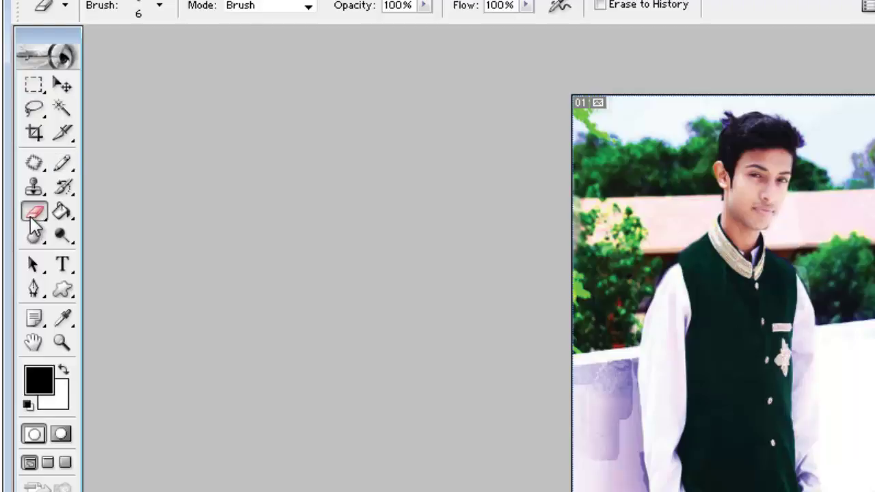
pyautogui.moveTo(35, 226)
pyautogui.mouseDown()
pyautogui.moveTo(127, 250)
pyautogui.moveTo(144, 236)
pyautogui.mouseUp()
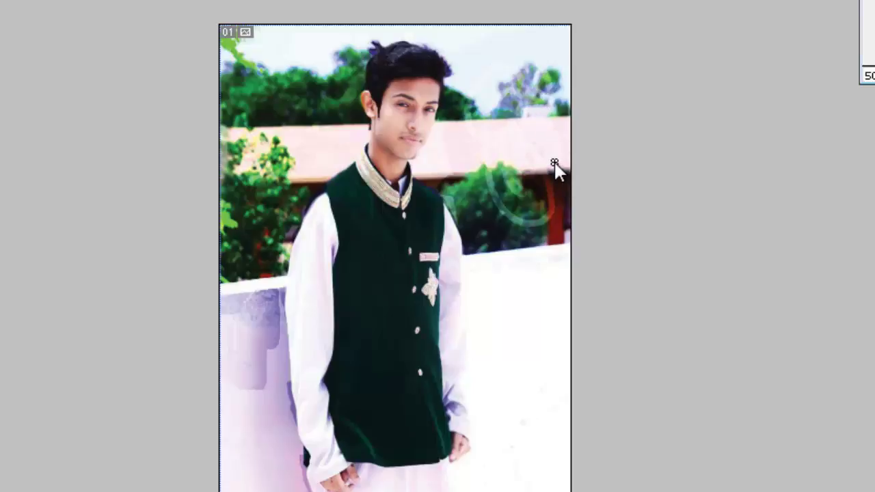
pyautogui.press('p')
pyautogui.click(499, 105)
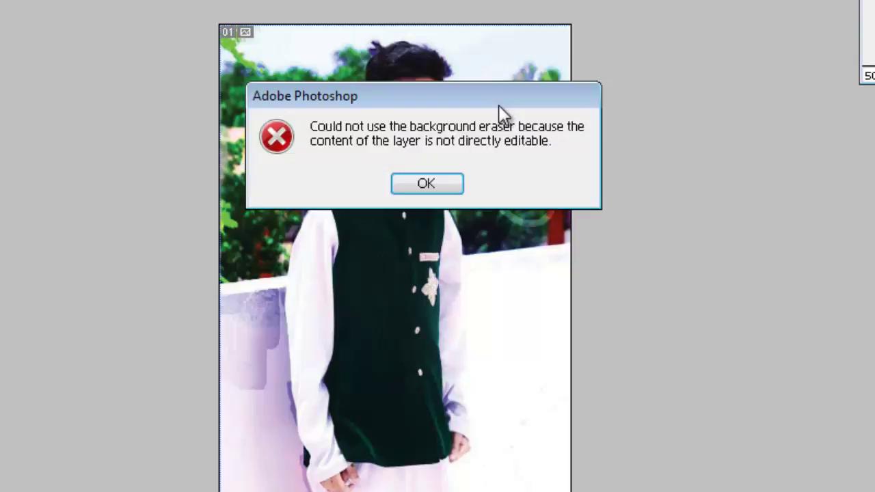
pyautogui.click(442, 182)
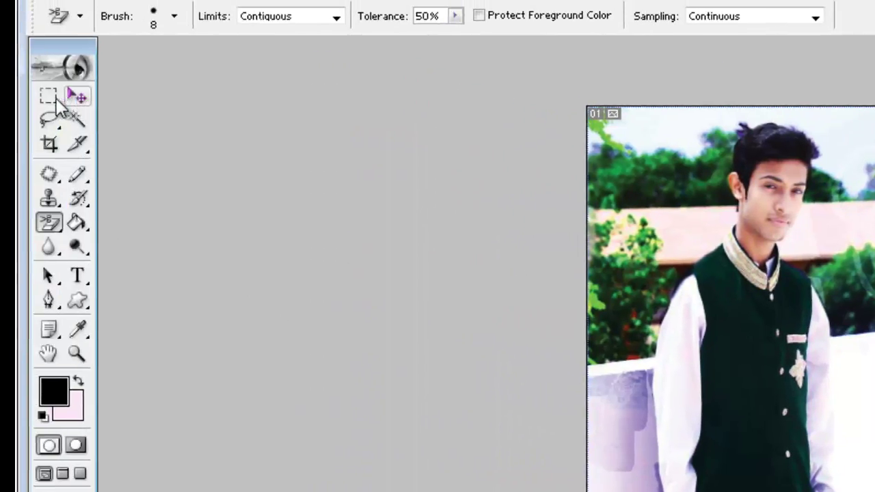
# Step: Marquee the stray path over the pink roof, delete the path and its layer, and clear the selection
pyautogui.click(55, 99)
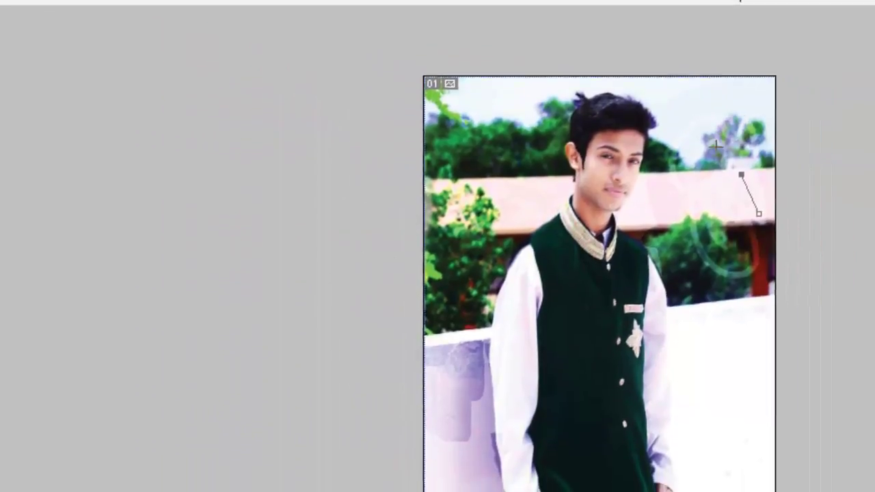
pyautogui.moveTo(553, 118); pyautogui.dragTo(625, 200)
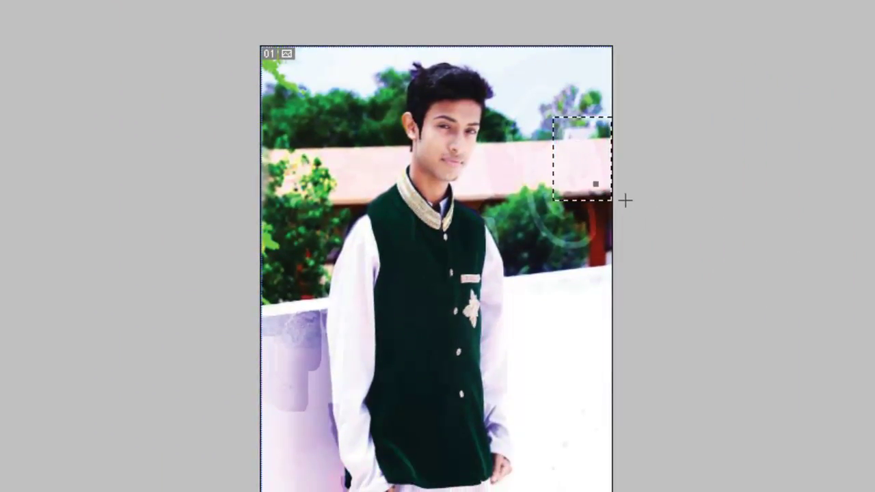
pyautogui.press('Delete')
pyautogui.click(623, 251)
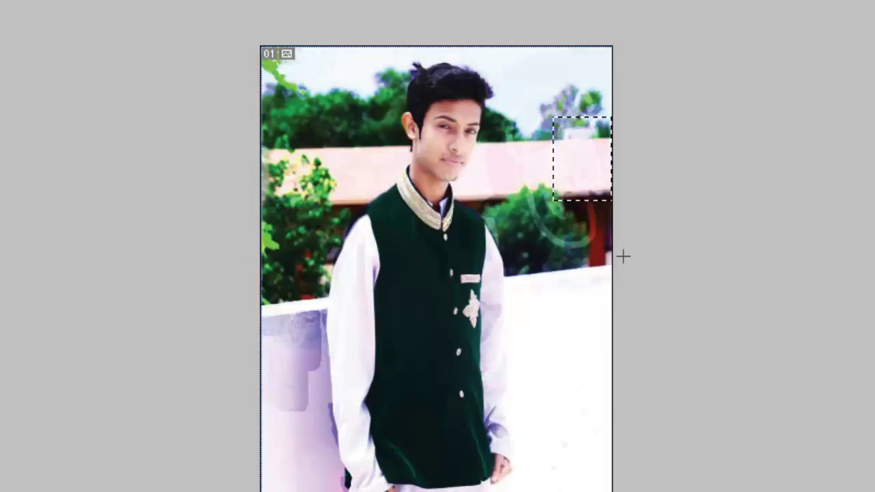
pyautogui.hotkey('ctrl', 'd')
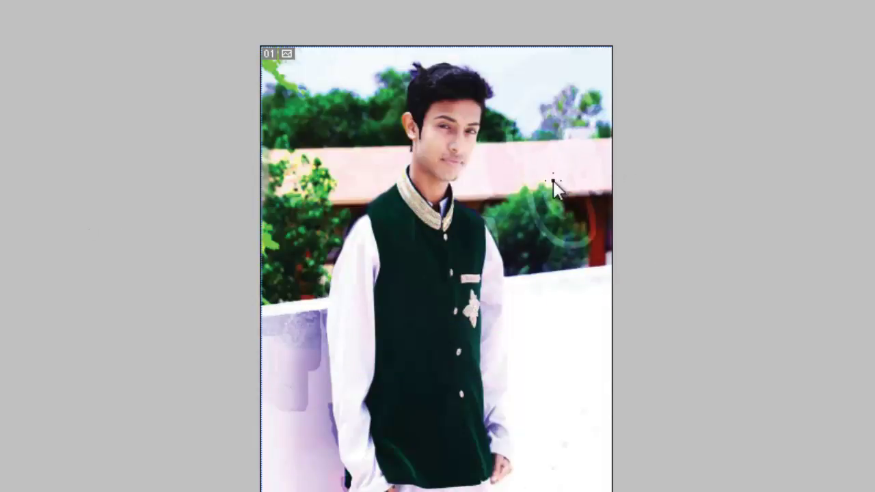
# Step: Erase across the background, face, hair and upper vest with the Background Eraser at brush size 50 and 50% tolerance
pyautogui.hotkey('ctrl', '-')
pyautogui.hotkey('ctrl', '+')
pyautogui.hotkey('ctrl', '+')
pyautogui.hotkey('ctrl', '+')
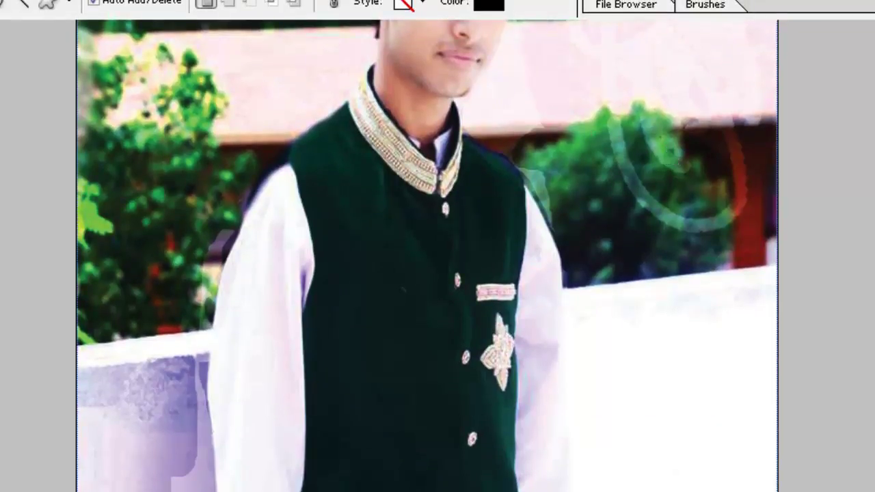
pyautogui.press('e')
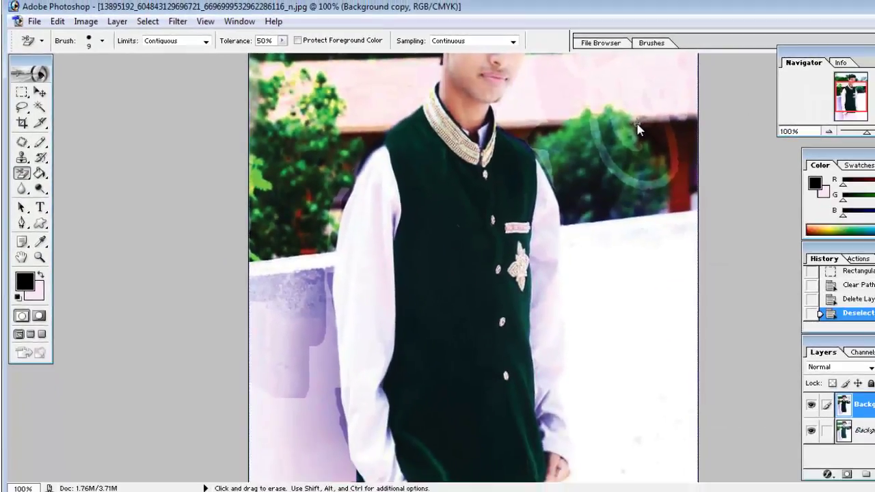
pyautogui.moveTo(639, 128)
pyautogui.mouseDown()
pyautogui.moveTo(642, 175)
pyautogui.moveTo(655, 96)
pyautogui.moveTo(636, 138)
pyautogui.moveTo(653, 166)
pyautogui.moveTo(606, 154)
pyautogui.moveTo(595, 107)
pyautogui.moveTo(571, 142)
pyautogui.moveTo(595, 162)
pyautogui.moveTo(586, 104)
pyautogui.moveTo(573, 146)
pyautogui.moveTo(572, 120)
pyautogui.moveTo(603, 121)
pyautogui.moveTo(548, 117)
pyautogui.moveTo(588, 134)
pyautogui.moveTo(616, 161)
pyautogui.moveTo(605, 229)
pyautogui.moveTo(658, 193)
pyautogui.moveTo(661, 162)
pyautogui.moveTo(615, 128)
pyautogui.moveTo(593, 126)
pyautogui.moveTo(542, 149)
pyautogui.moveTo(563, 109)
pyautogui.moveTo(534, 192)
pyautogui.moveTo(539, 137)
pyautogui.moveTo(560, 186)
pyautogui.moveTo(571, 160)
pyautogui.moveTo(458, 2)
pyautogui.moveTo(471, 85)
pyautogui.moveTo(432, 95)
pyautogui.moveTo(463, 156)
pyautogui.moveTo(457, 117)
pyautogui.moveTo(483, 95)
pyautogui.mouseUp()
pyautogui.scroll(5, 474, 267)
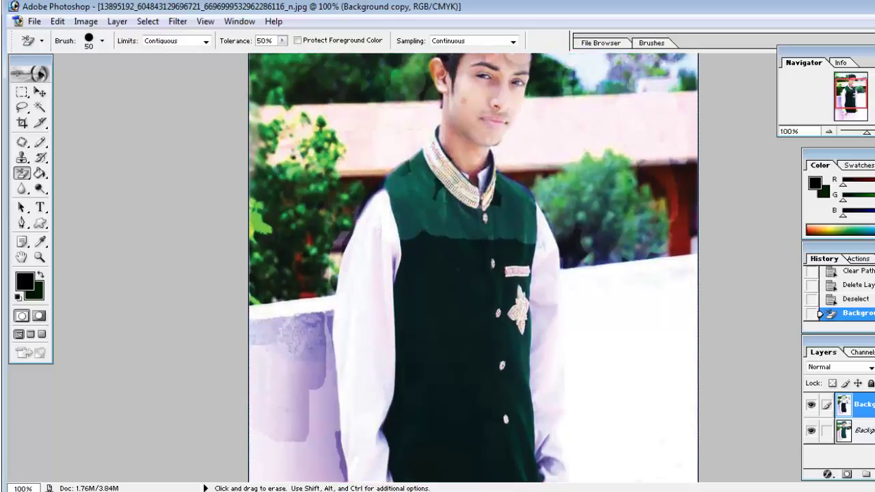
pyautogui.moveTo(607, 51)
pyautogui.mouseDown()
pyautogui.moveTo(496, 128)
pyautogui.moveTo(486, 169)
pyautogui.moveTo(555, 72)
pyautogui.moveTo(537, 109)
pyautogui.moveTo(504, 136)
pyautogui.moveTo(517, 165)
pyautogui.moveTo(547, 101)
pyautogui.moveTo(447, 53)
pyautogui.moveTo(398, 69)
pyautogui.moveTo(308, 217)
pyautogui.moveTo(412, 119)
pyautogui.moveTo(351, 109)
pyautogui.moveTo(440, 10)
pyautogui.moveTo(357, 105)
pyautogui.moveTo(401, 87)
pyautogui.moveTo(378, 159)
pyautogui.moveTo(428, 93)
pyautogui.moveTo(315, 148)
pyautogui.moveTo(417, 98)
pyautogui.moveTo(269, 253)
pyautogui.moveTo(313, 226)
pyautogui.moveTo(293, 239)
pyautogui.mouseUp()
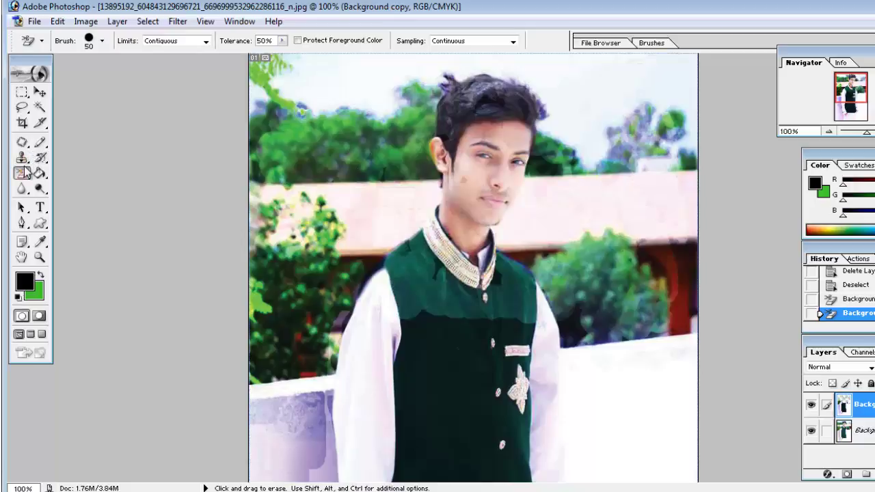
# Step: Step back through the history to the earlier Lasso selection, and deselect it
pyautogui.click(23, 174)
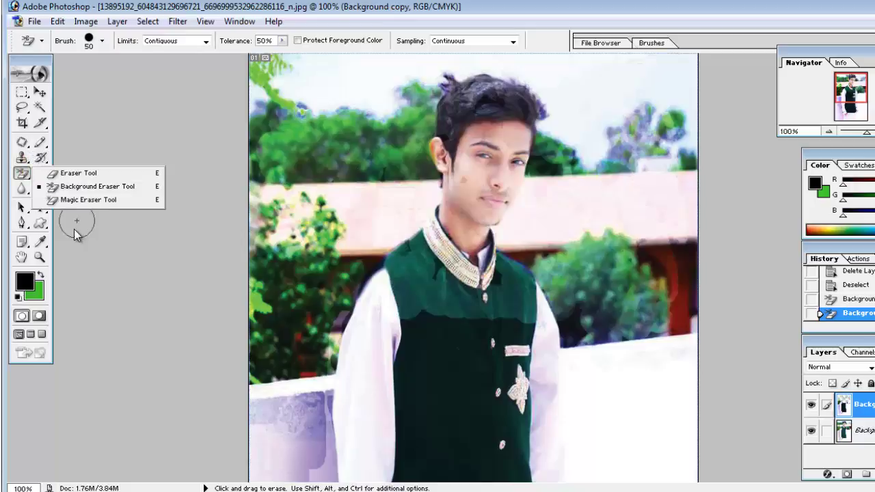
pyautogui.click(463, 181)
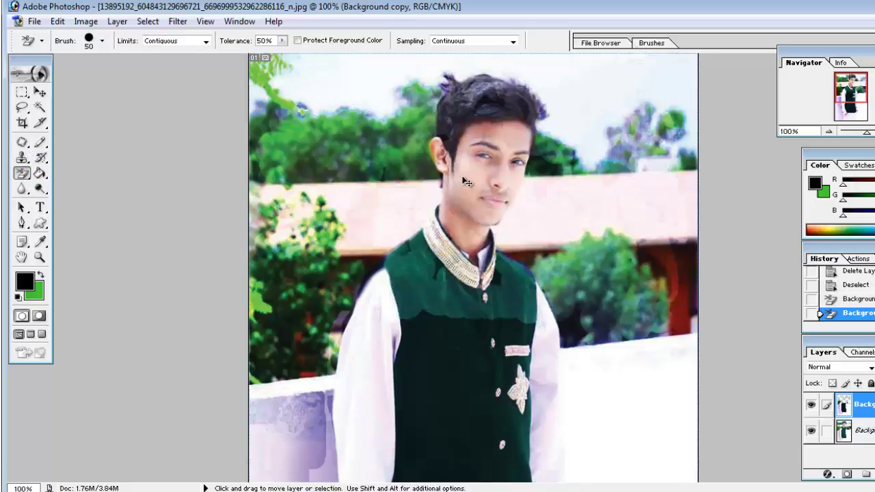
pyautogui.hotkey('ctrl', 'alt', 'z')
pyautogui.hotkey('ctrl', 'alt', 'z')
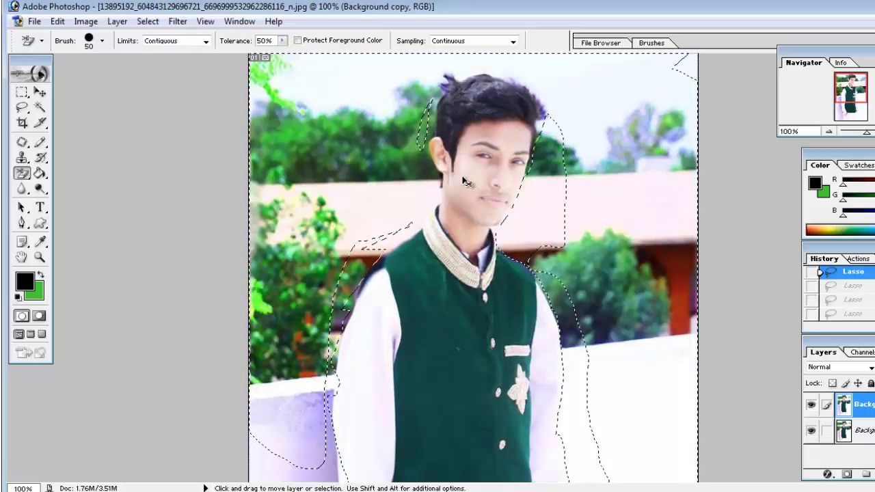
pyautogui.hotkey('ctrl', 'd')
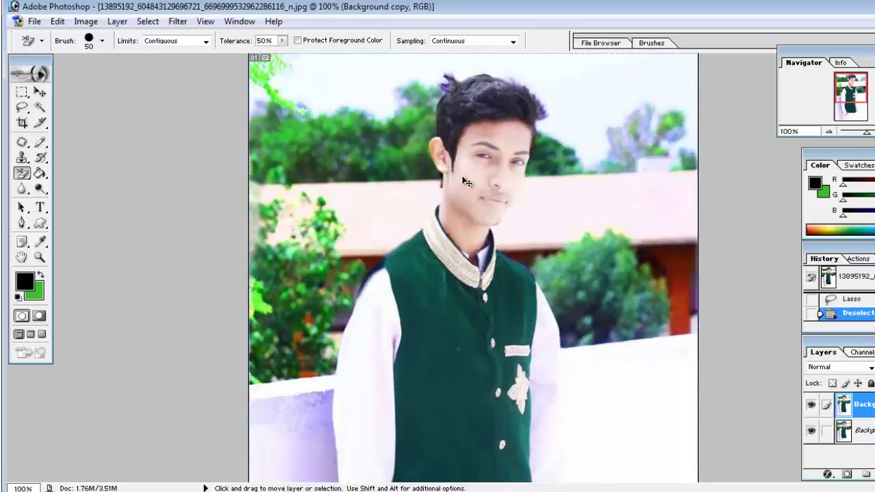
# Step: Erase patches of the trees, roof, face and green vest on the Background copy layer with the Magic Eraser
pyautogui.click(24, 173)
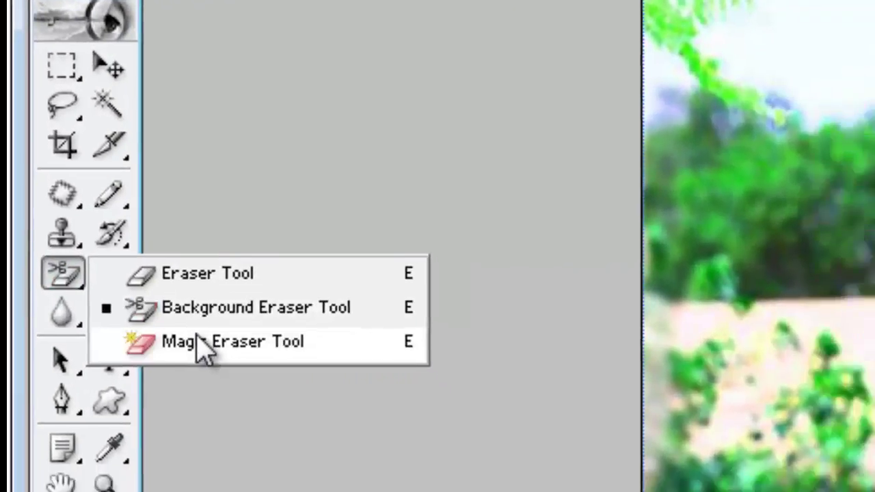
pyautogui.click(229, 361)
pyautogui.click(325, 121)
pyautogui.click(243, 89)
pyautogui.click(299, 124)
pyautogui.click(495, 144)
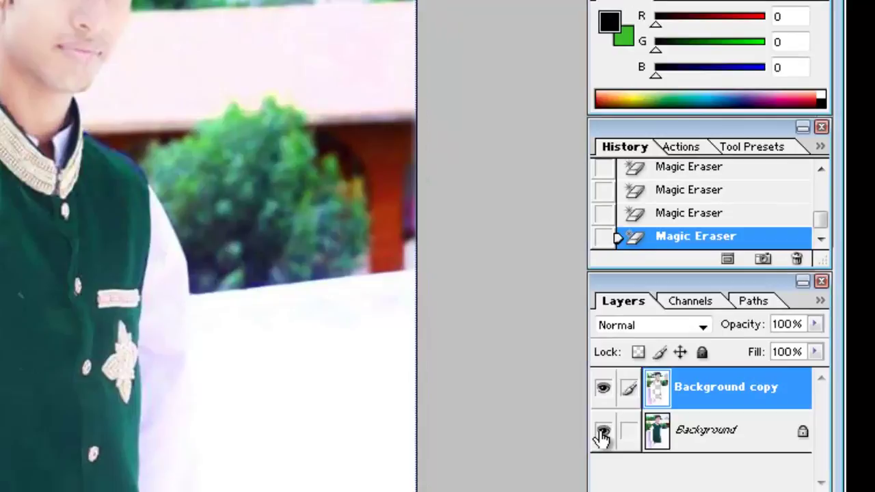
# Step: Check the erased areas by toggling the visibility of the Background copy and Background layers, leaving both shown
pyautogui.click(602, 388)
pyautogui.click(603, 390)
pyautogui.click(602, 390)
pyautogui.click(602, 390)
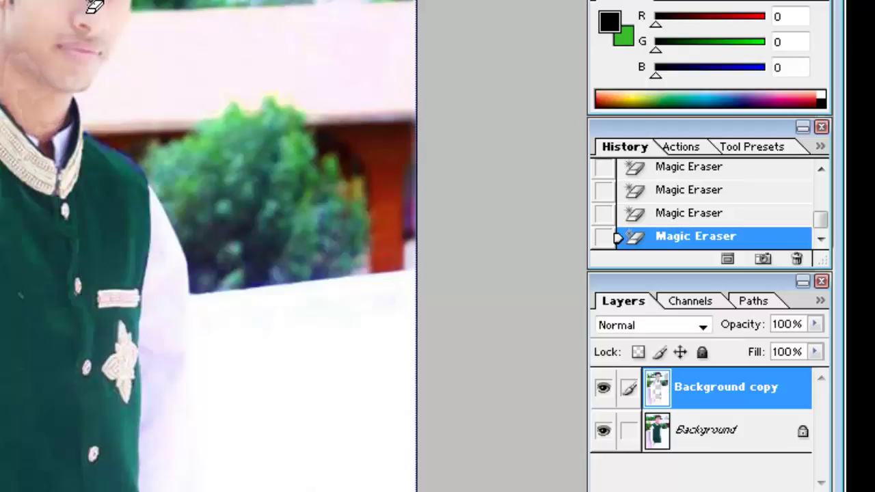
pyautogui.click(604, 393)
pyautogui.click(604, 395)
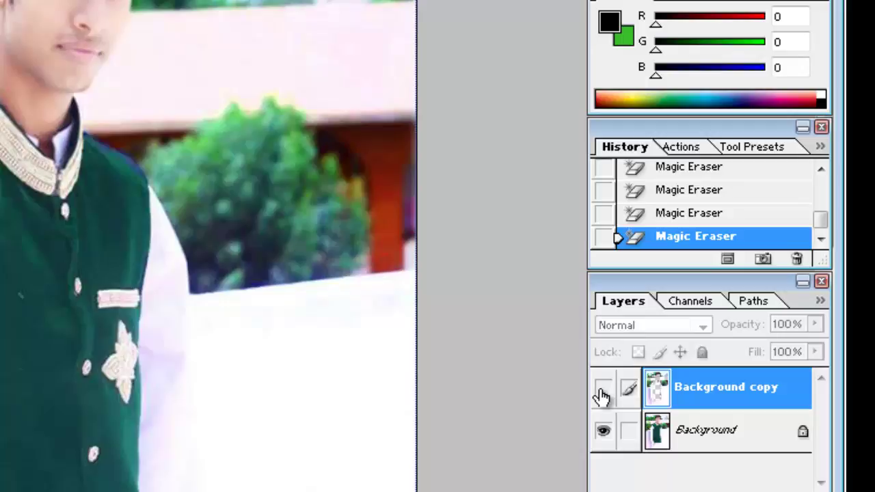
pyautogui.click(604, 437)
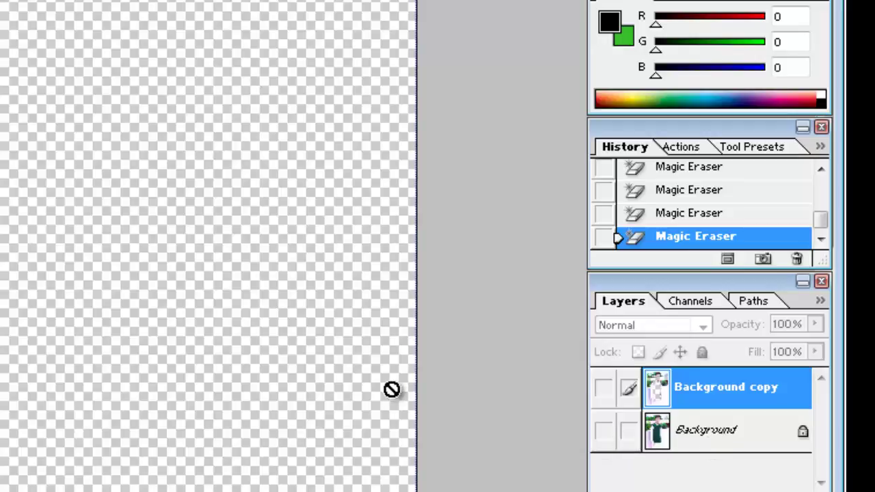
pyautogui.click(598, 396)
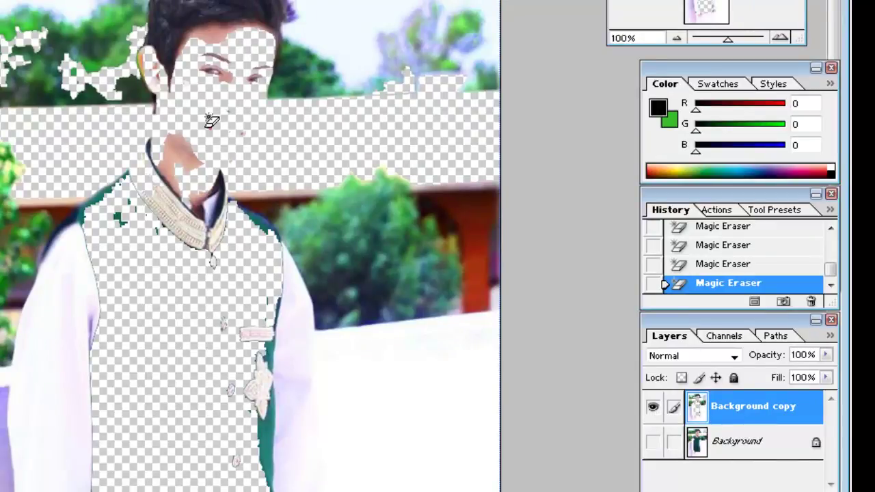
pyautogui.click(652, 443)
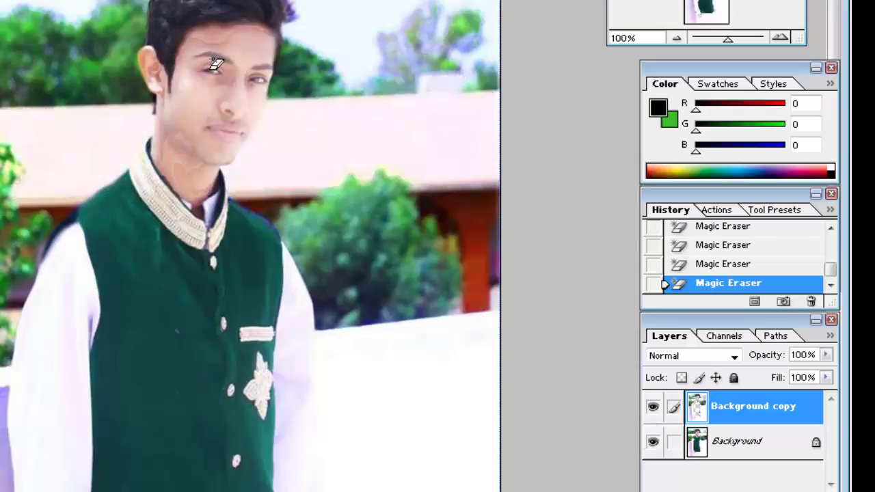
# Step: Delete the erased Background copy layer and duplicate the Background layer as Background copy
pyautogui.moveTo(752, 413); pyautogui.dragTo(811, 491)
pyautogui.rightClick(734, 403)
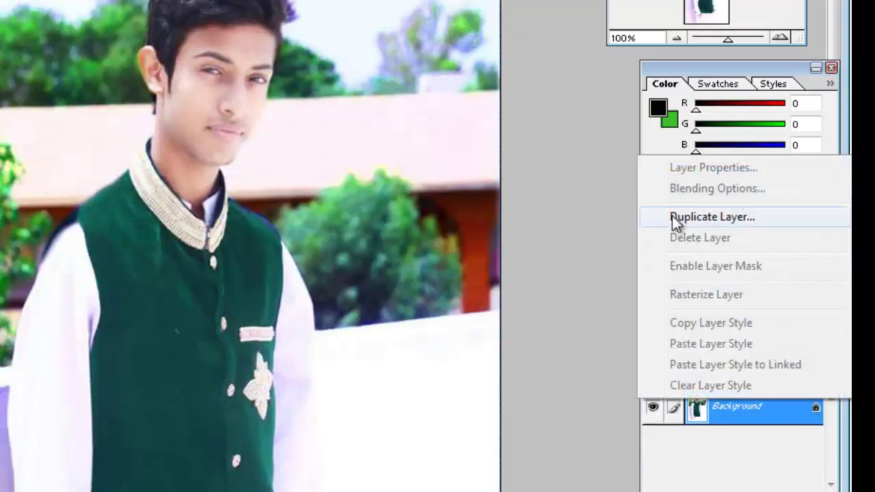
pyautogui.click(677, 217)
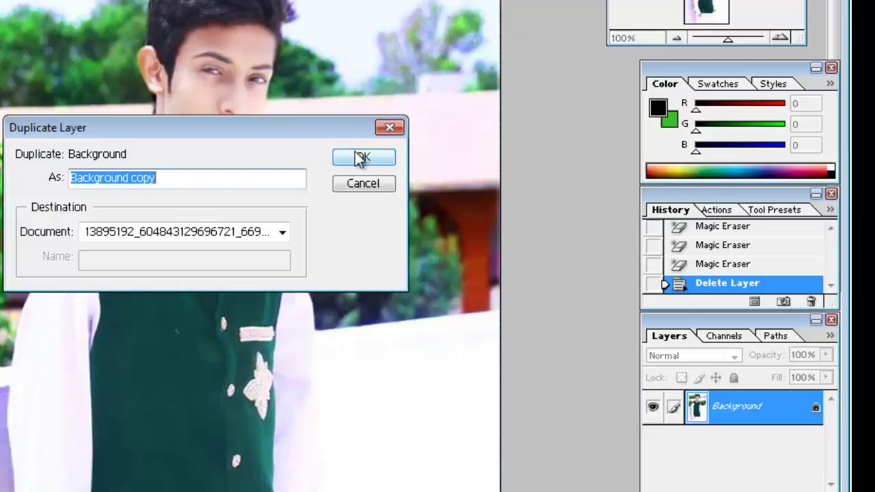
pyautogui.click(361, 159)
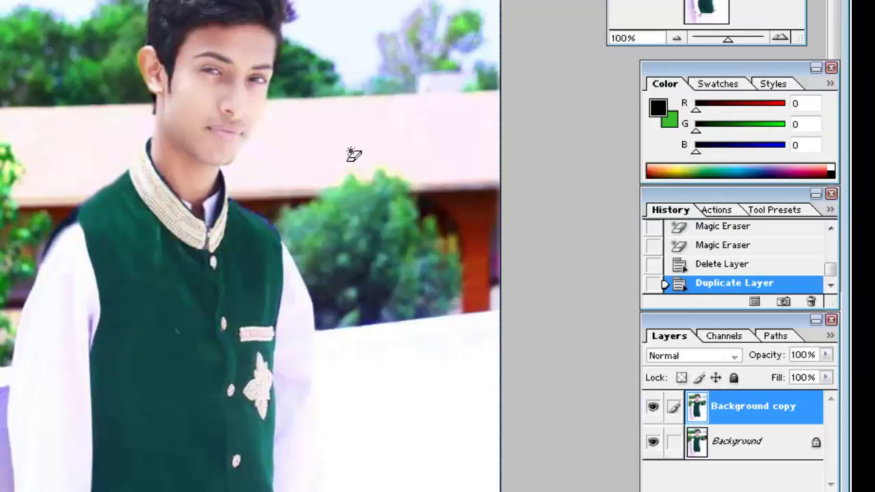
# Step: Erase the facial skin on Background copy with the Magic Eraser, and check it by temporarily hiding the Background layer
pyautogui.click(223, 36)
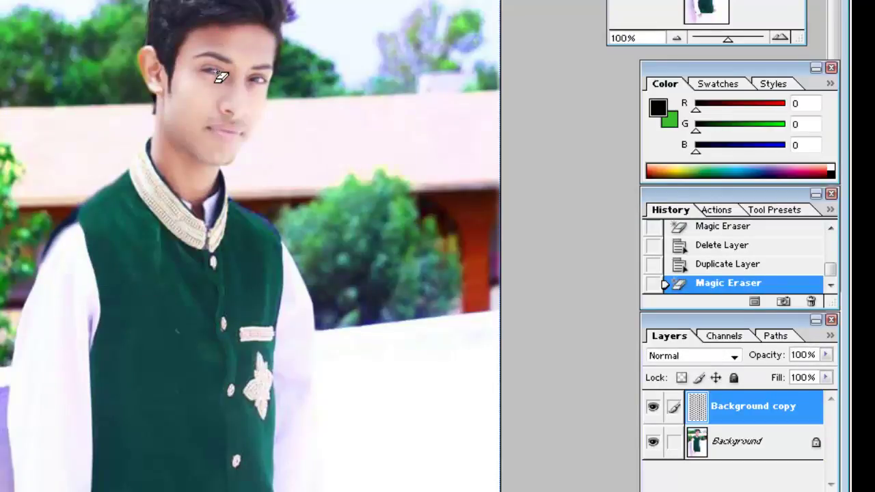
pyautogui.click(227, 82)
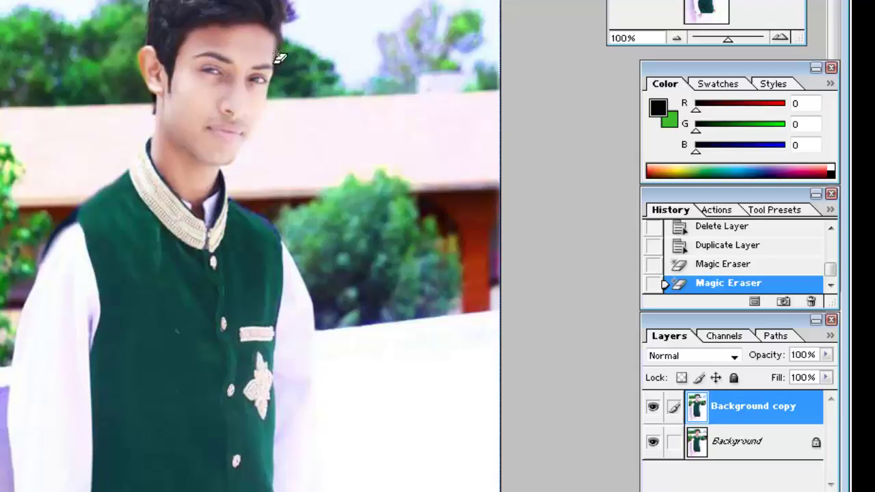
pyautogui.rightClick(696, 407)
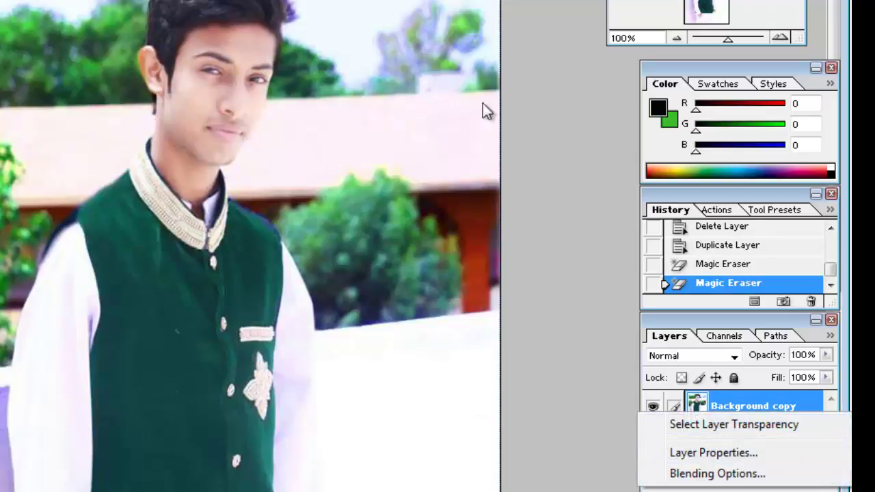
pyautogui.click(604, 404)
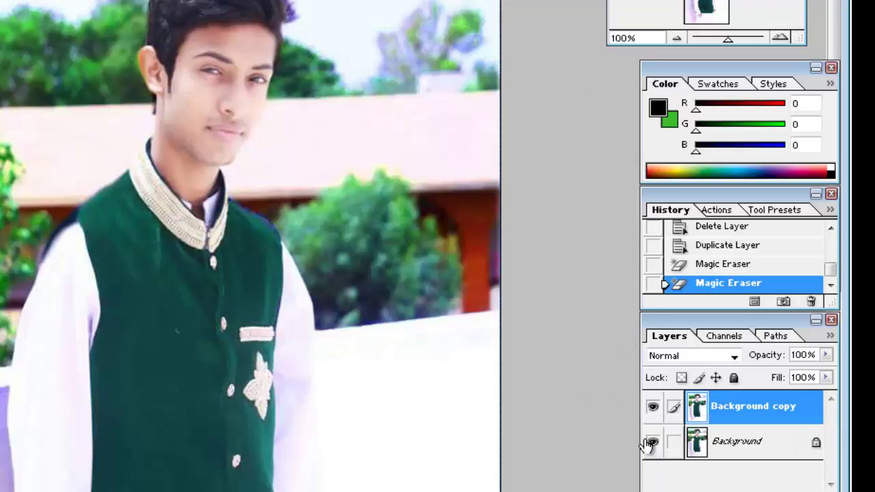
pyautogui.click(654, 442)
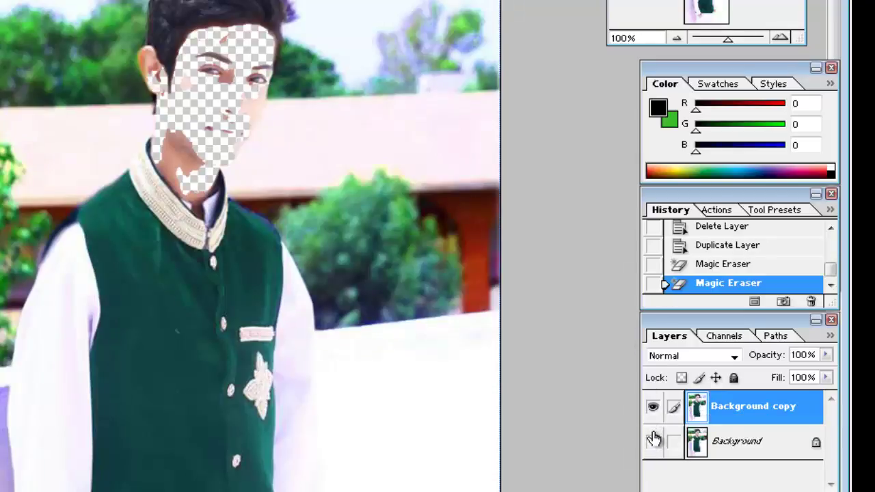
pyautogui.click(654, 442)
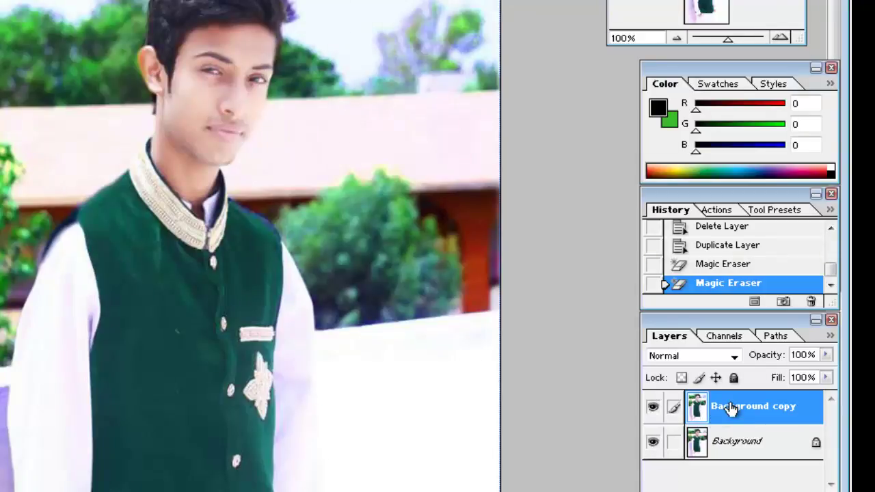
# Step: Replace the Background copy with a new empty layer and try the Magic Eraser on it over the face
pyautogui.moveTo(730, 408); pyautogui.dragTo(791, 485)
pyautogui.click(784, 486)
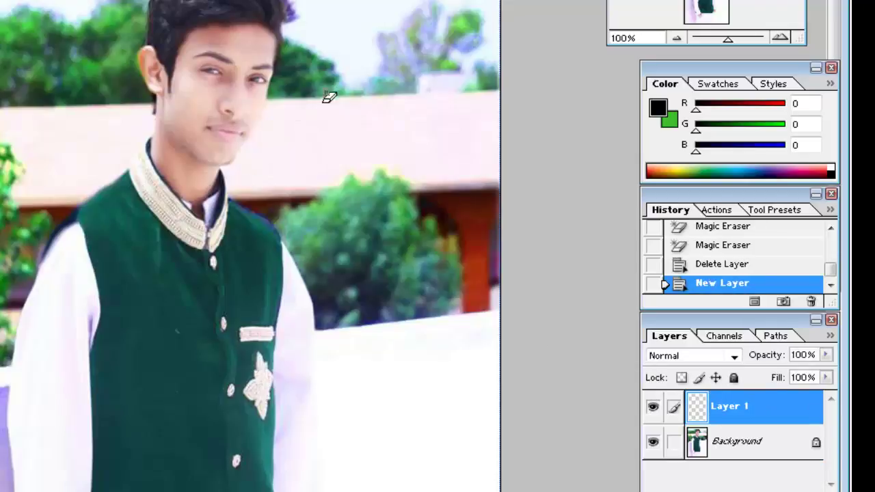
pyautogui.click(202, 27)
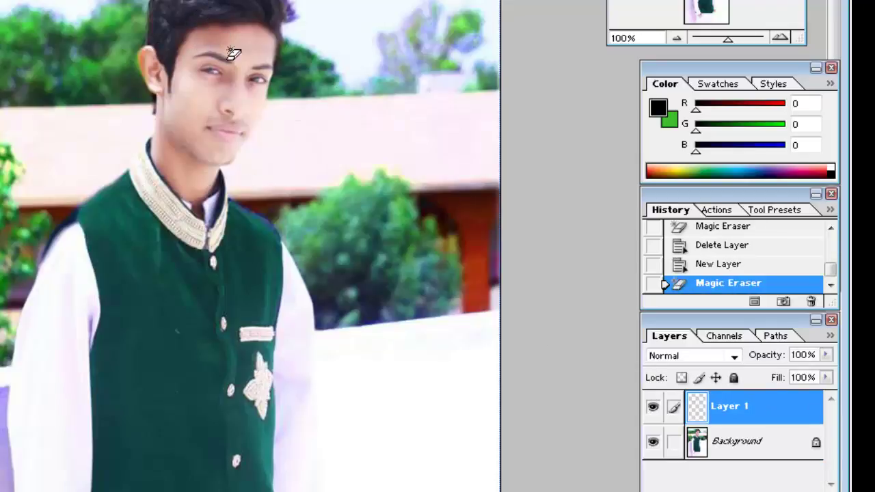
pyautogui.click(227, 93)
pyautogui.click(230, 144)
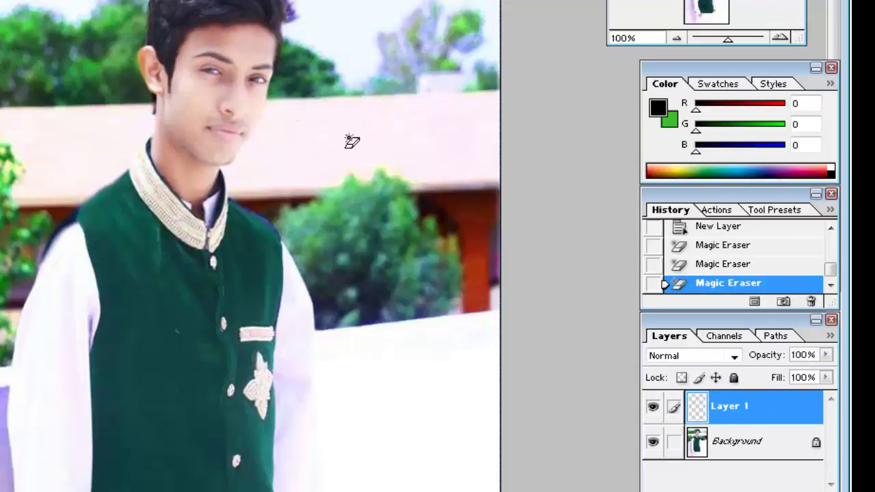
# Step: Delete the empty layer and duplicate the Background layer as Background copy again
pyautogui.moveTo(746, 416); pyautogui.dragTo(811, 491)
pyautogui.rightClick(754, 417)
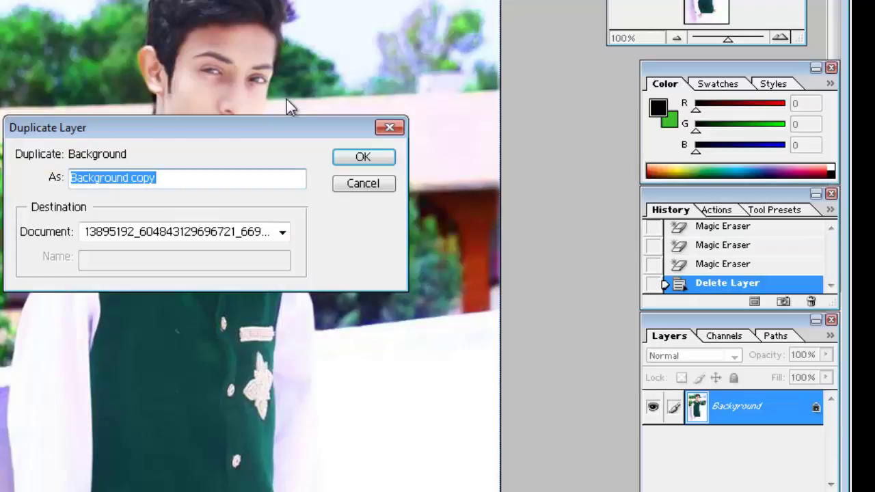
pyautogui.click(342, 156)
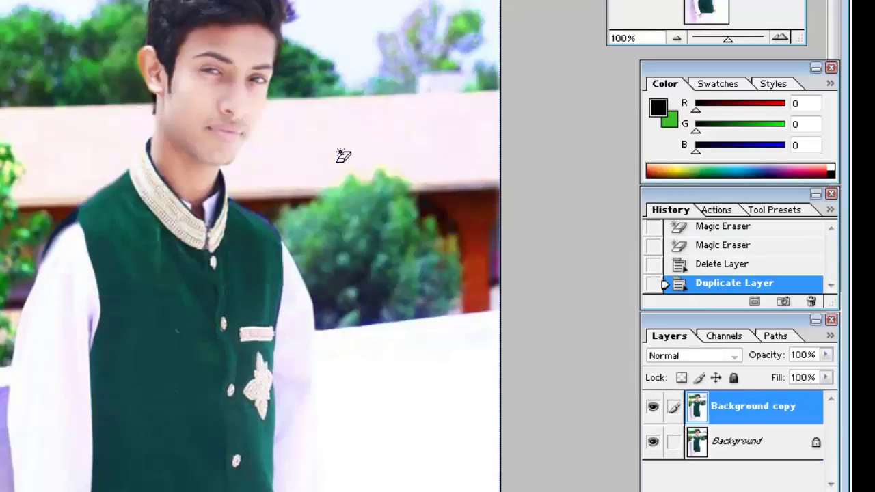
# Step: Erase the roof and sky beside the head on Background copy with the Magic Eraser, and hide the Background layer
pyautogui.click(364, 120)
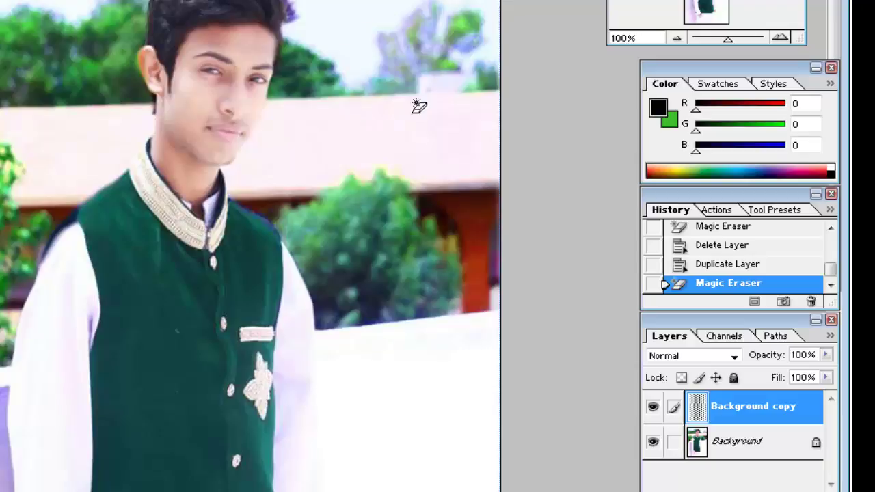
pyautogui.click(306, 22)
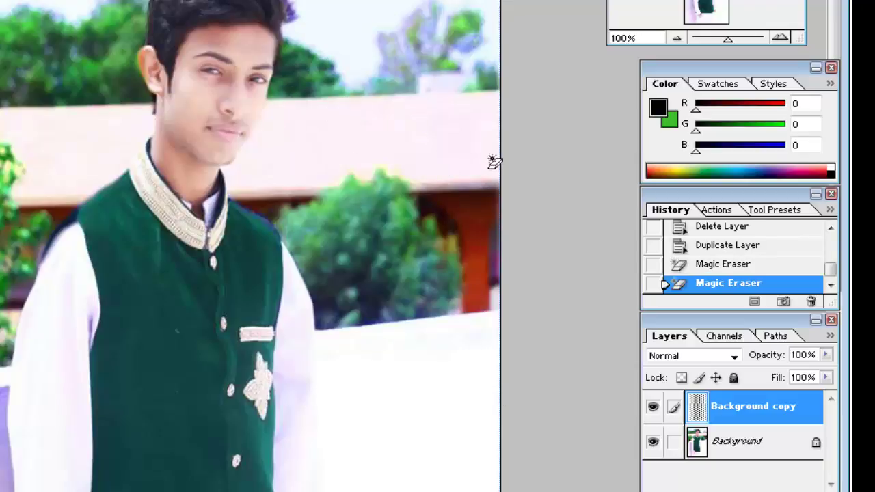
pyautogui.click(34, 197)
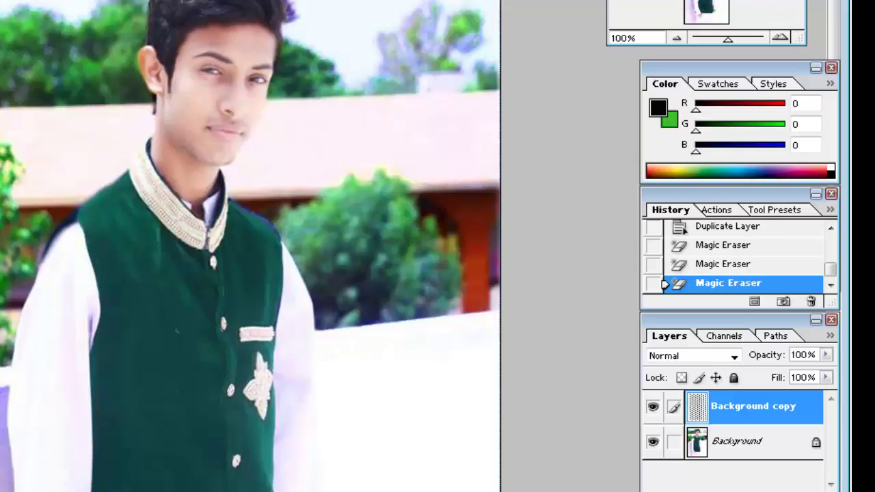
pyautogui.click(654, 444)
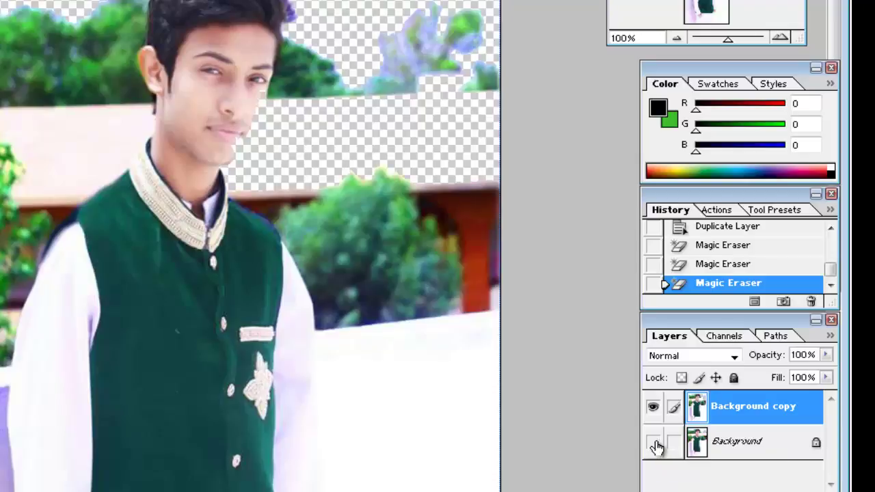